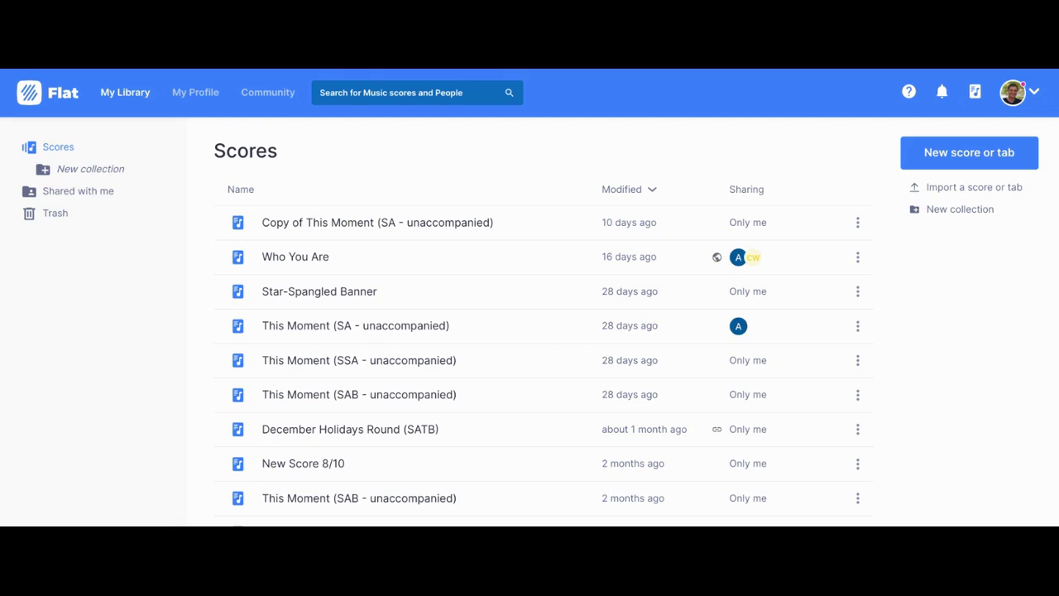
Step: Start a new score titled 'Inspired!'
click(933, 162)
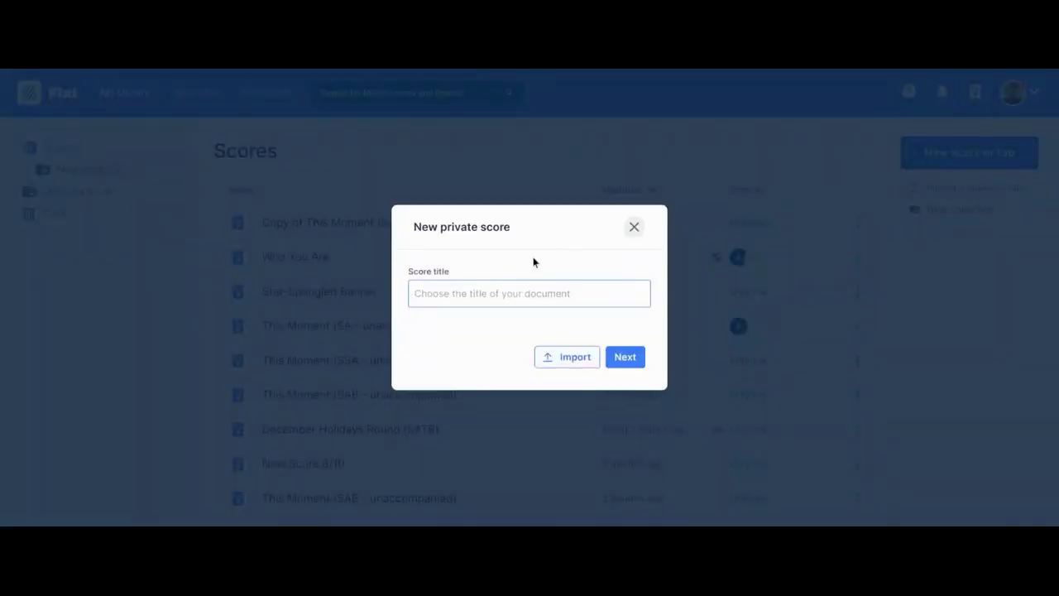
text(Inspired)
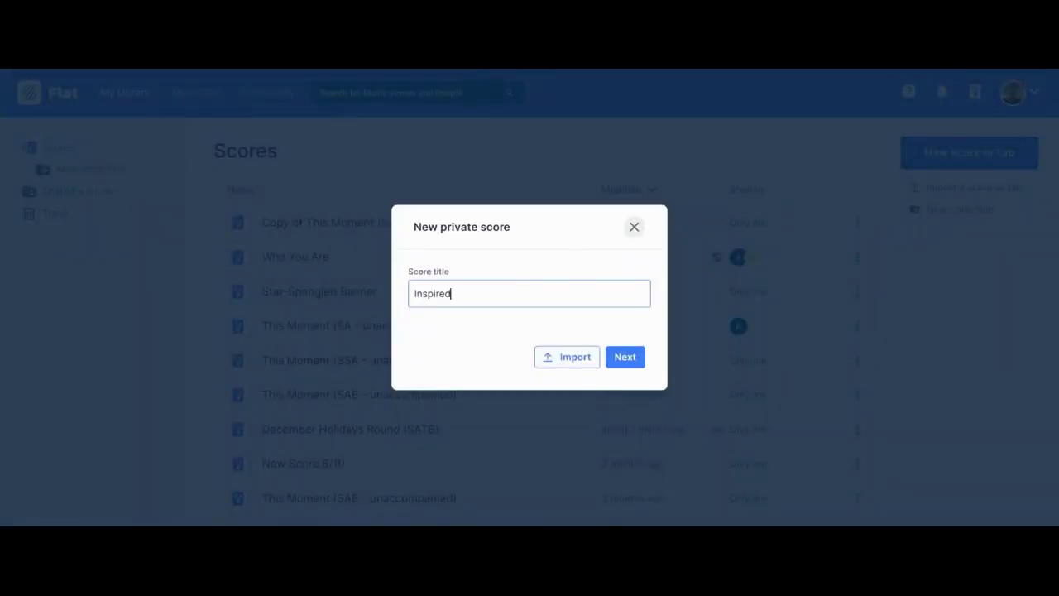
text(!)
click(625, 357)
Step: Add Choir Soprano, Choir Alto and Choir Bass parts from the Vocals instruments
scroll(401, 288, down, 1)
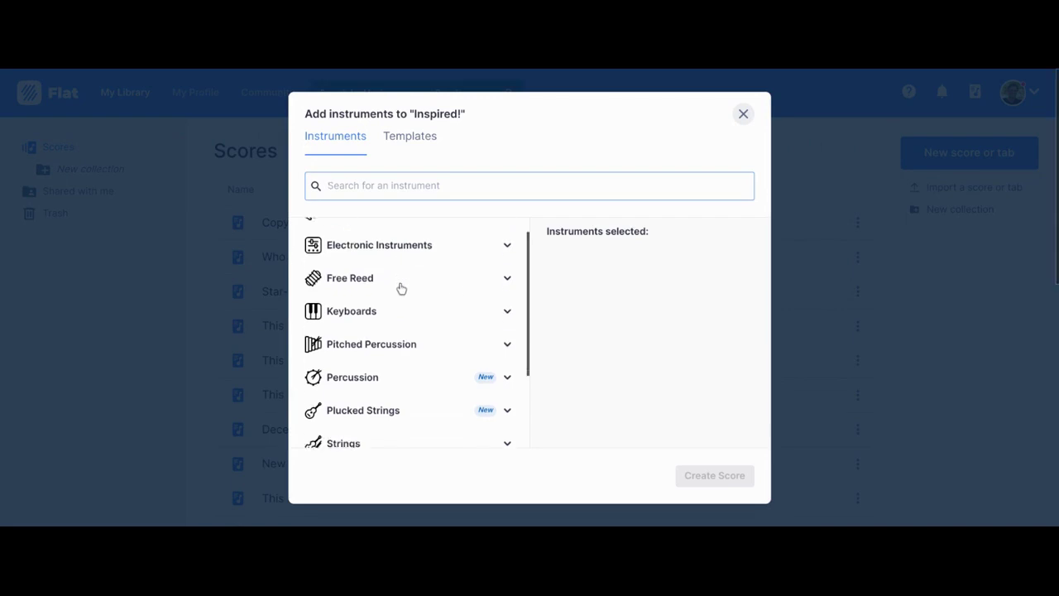
scroll(401, 288, down, 3)
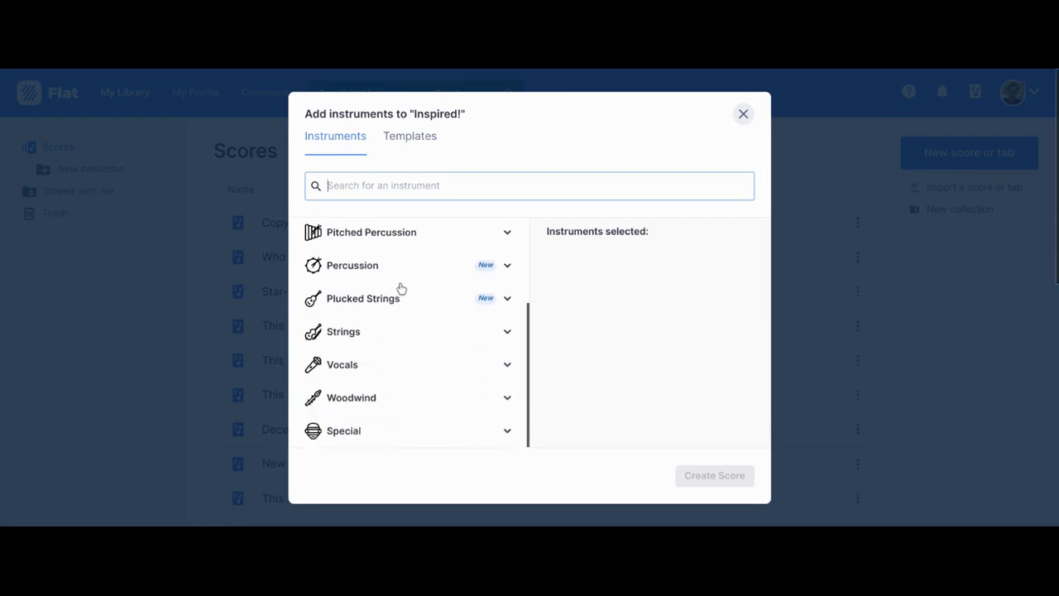
click(335, 369)
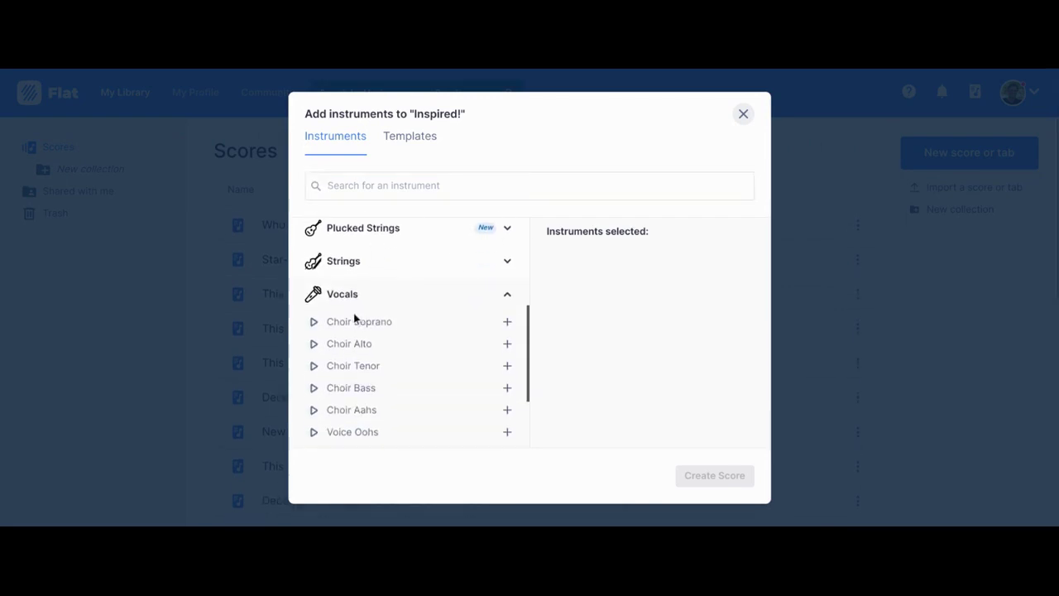
click(353, 318)
click(356, 344)
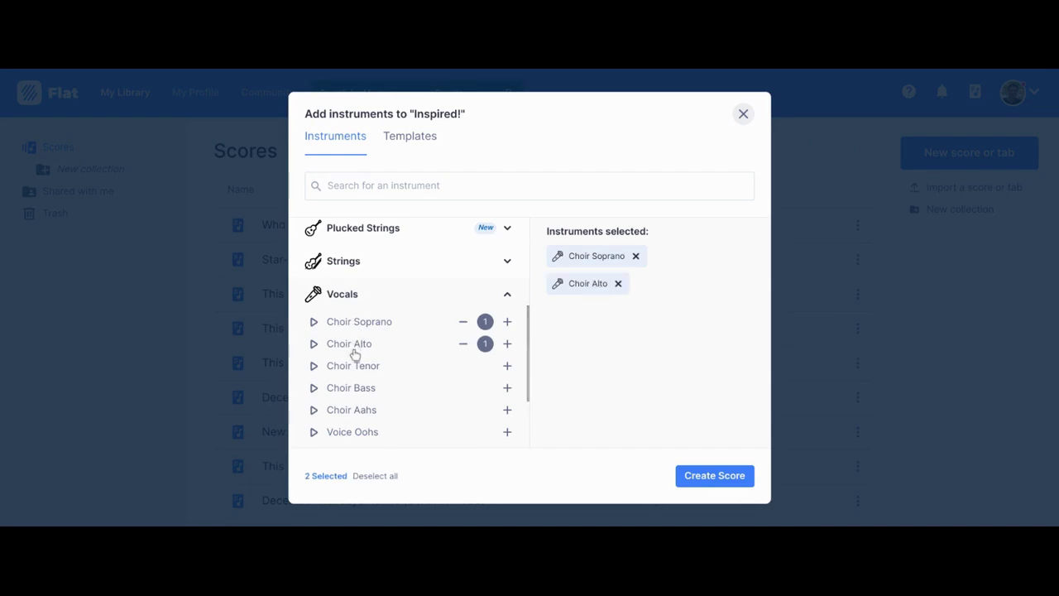
click(356, 391)
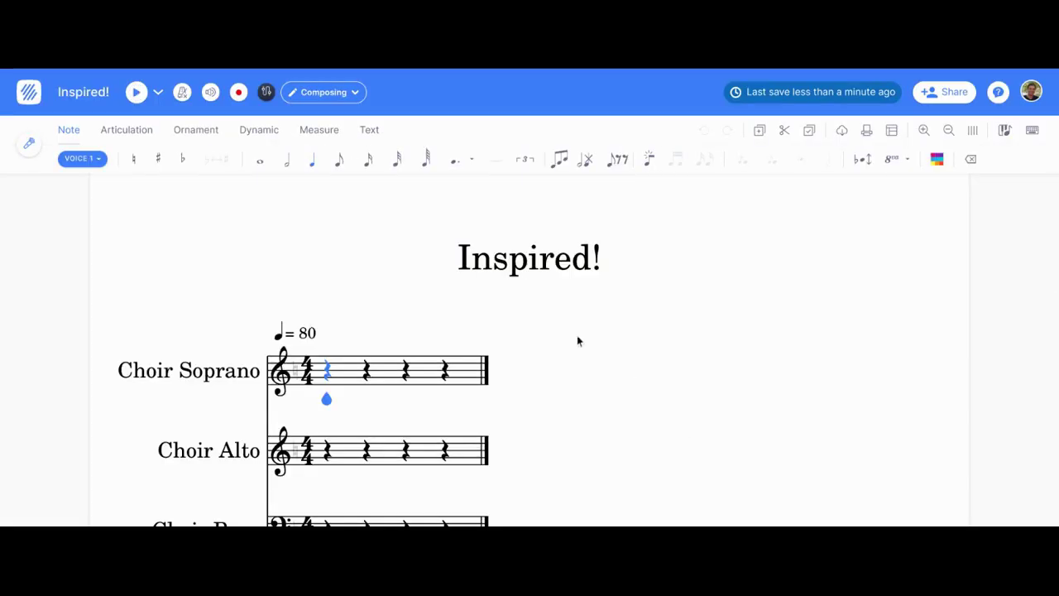
Step: Change the tempo marking from 80 to 60
click(301, 339)
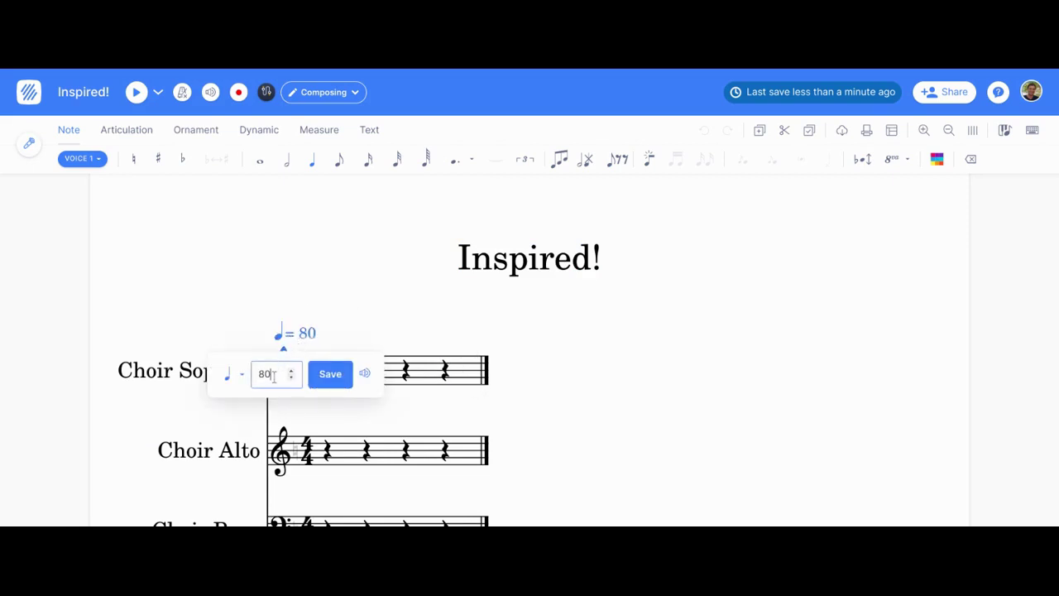
drag(274, 374, 239, 374)
text(60)
click(325, 379)
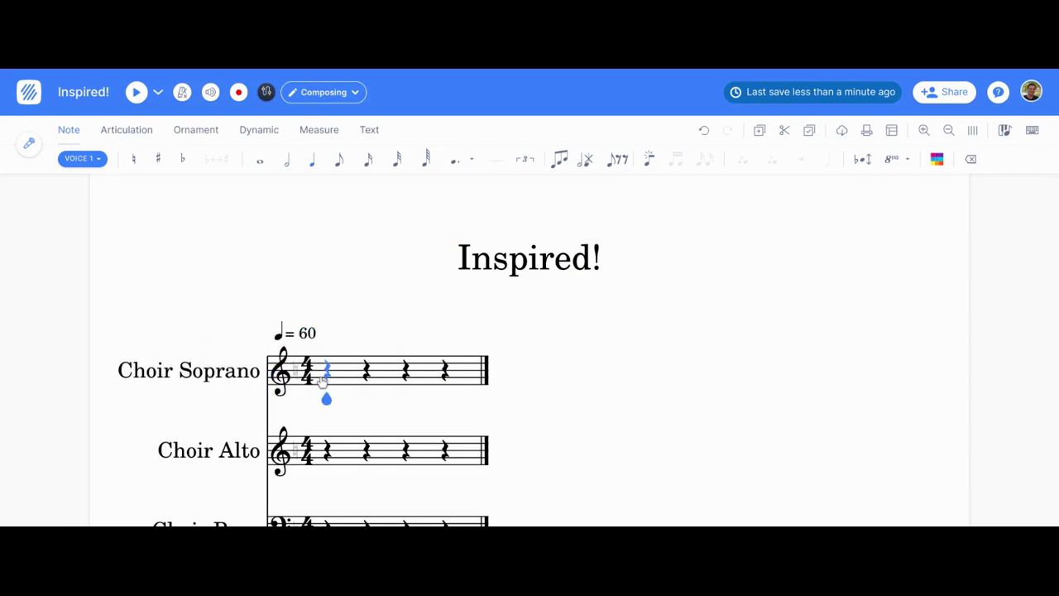
Step: Set the title 'Inspired Today!', subtitle 'a song for everyone', composer name and licence 'copyright 2022'
click(530, 258)
click(252, 256)
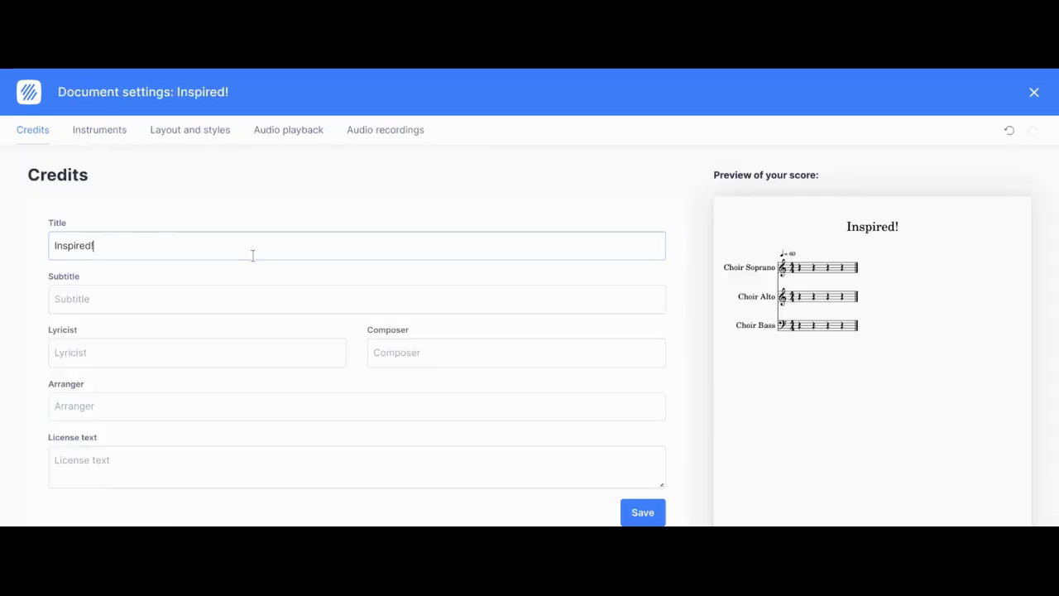
text(Today!)
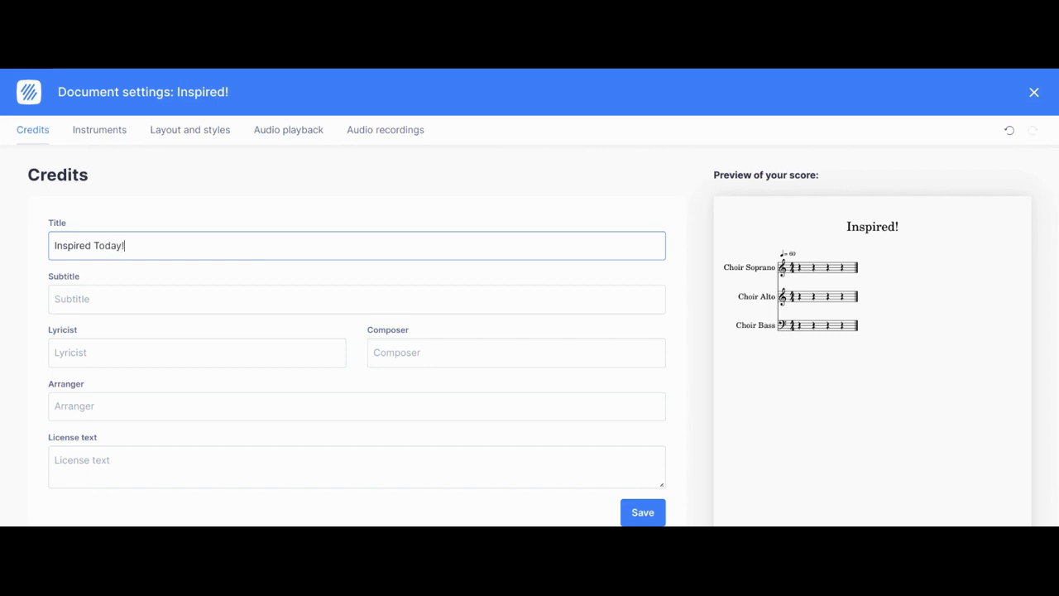
click(176, 293)
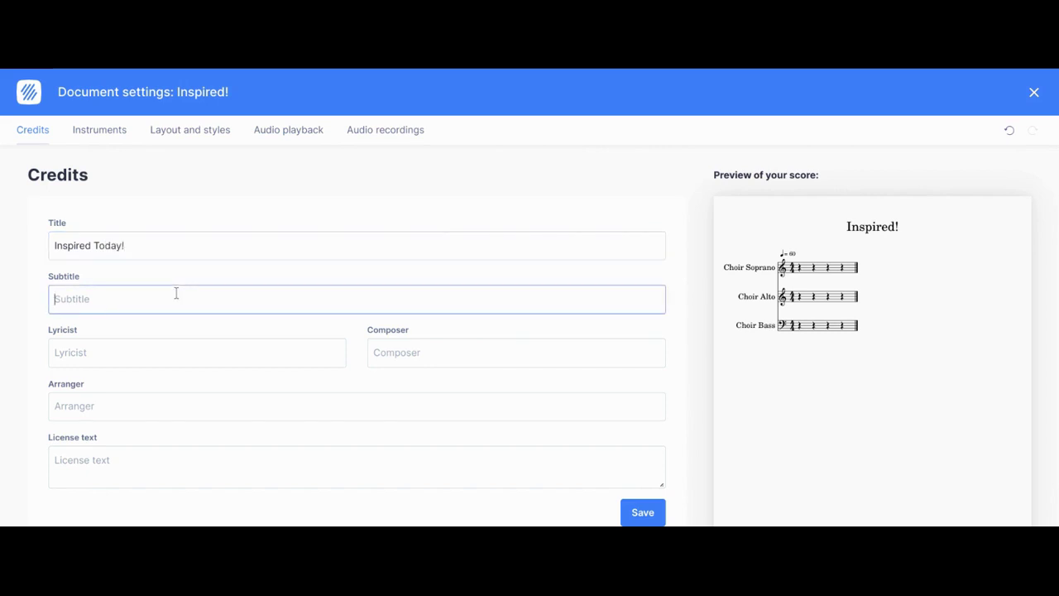
text(a song for everyone)
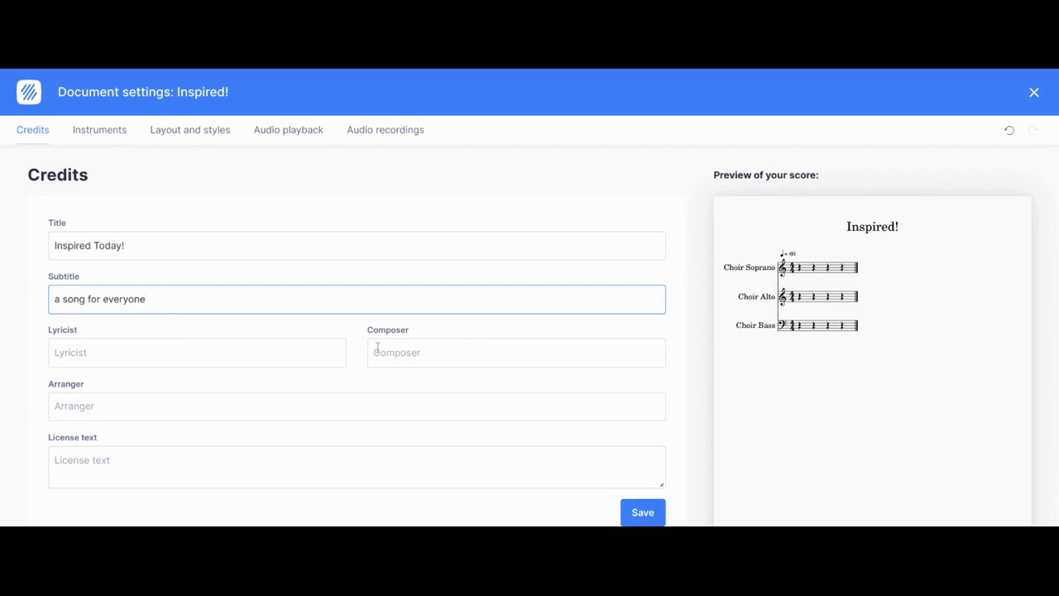
click(378, 348)
text(Adam Paltro)
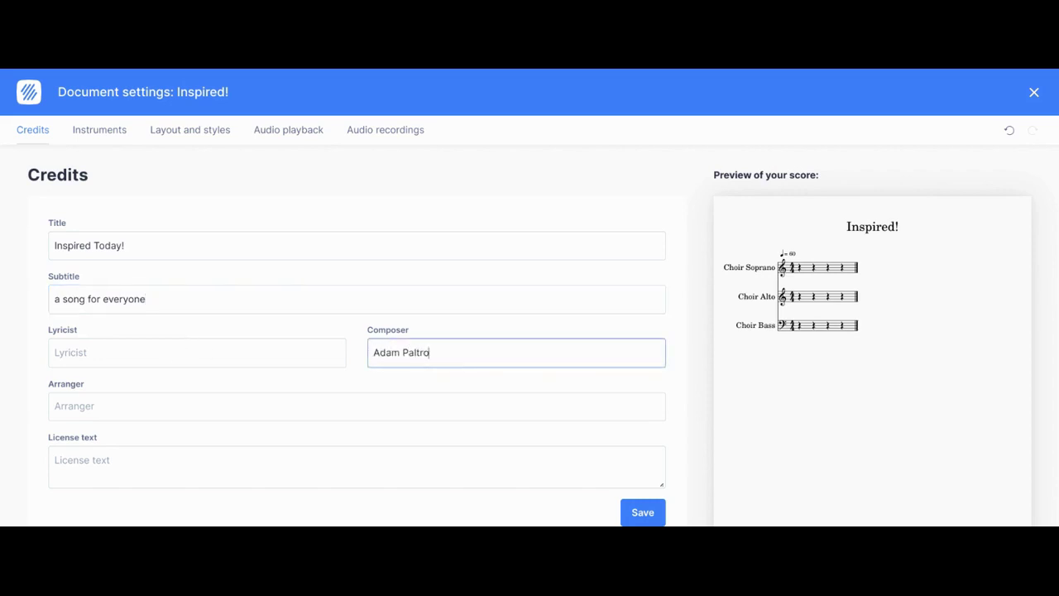
text(witz)
scroll(291, 301, down, 1)
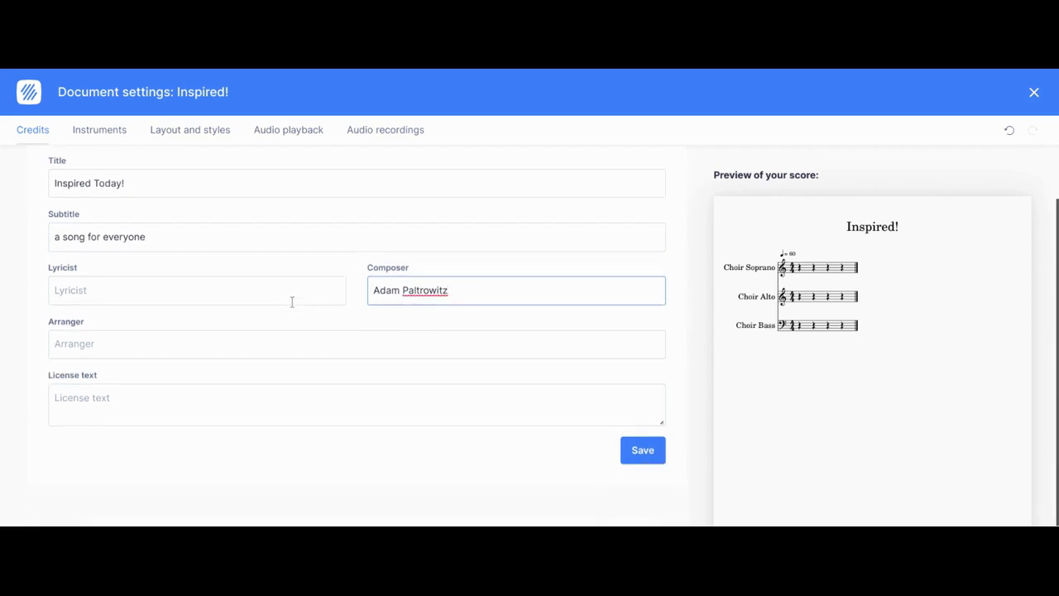
click(234, 391)
text(copyright 2022)
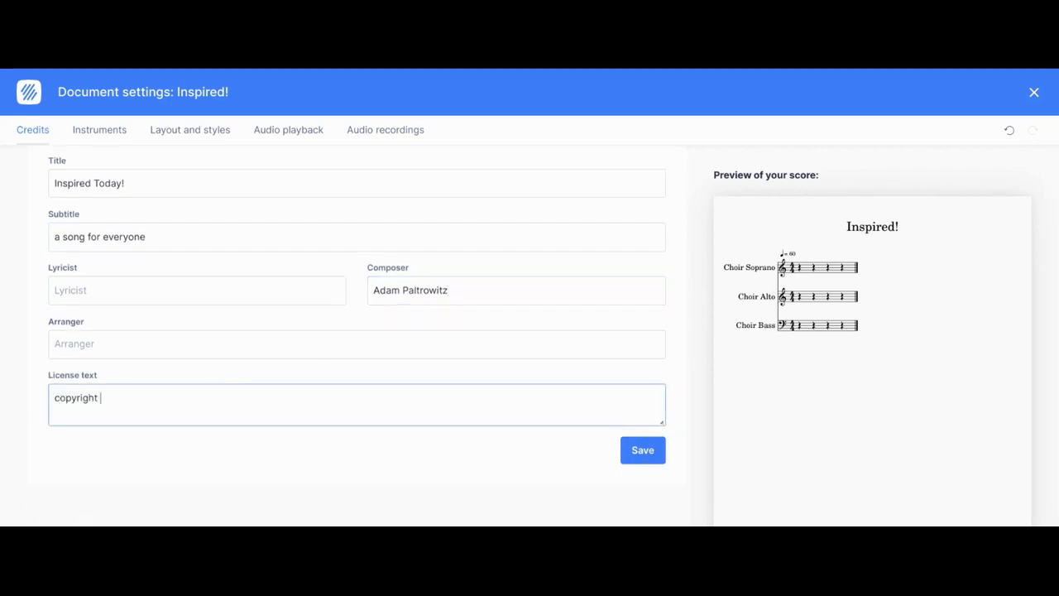
click(642, 454)
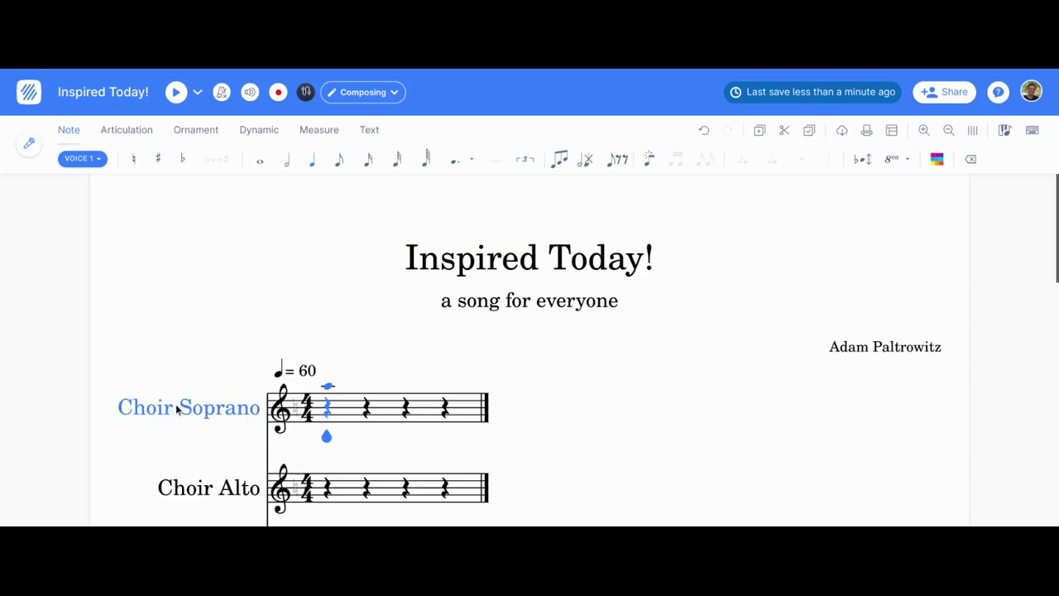
Step: In the instrument settings, drag the Choir Soprano row and drop it back at the top
scroll(131, 411, down, 1)
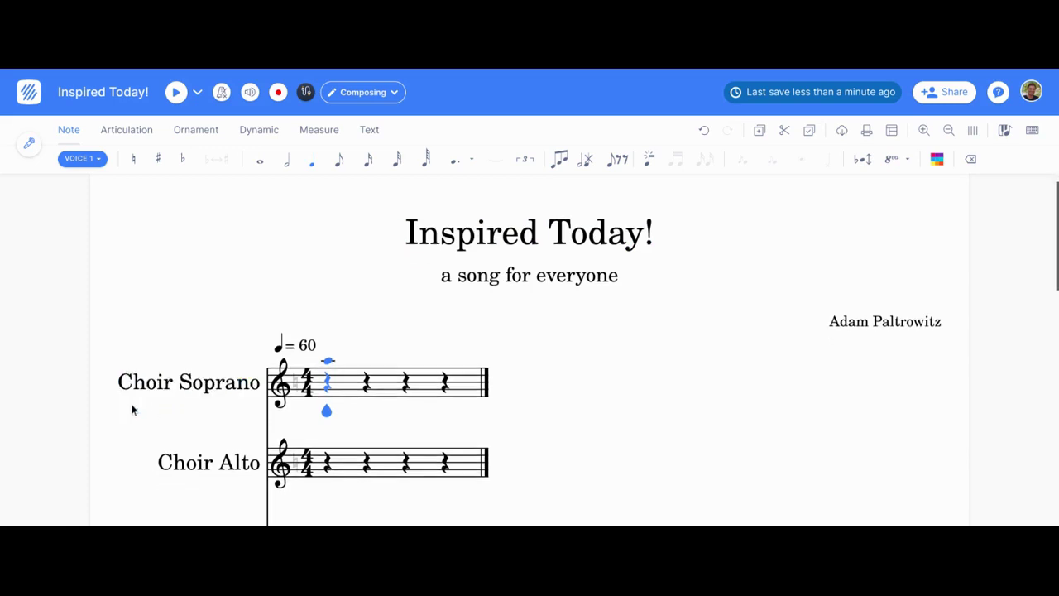
click(154, 383)
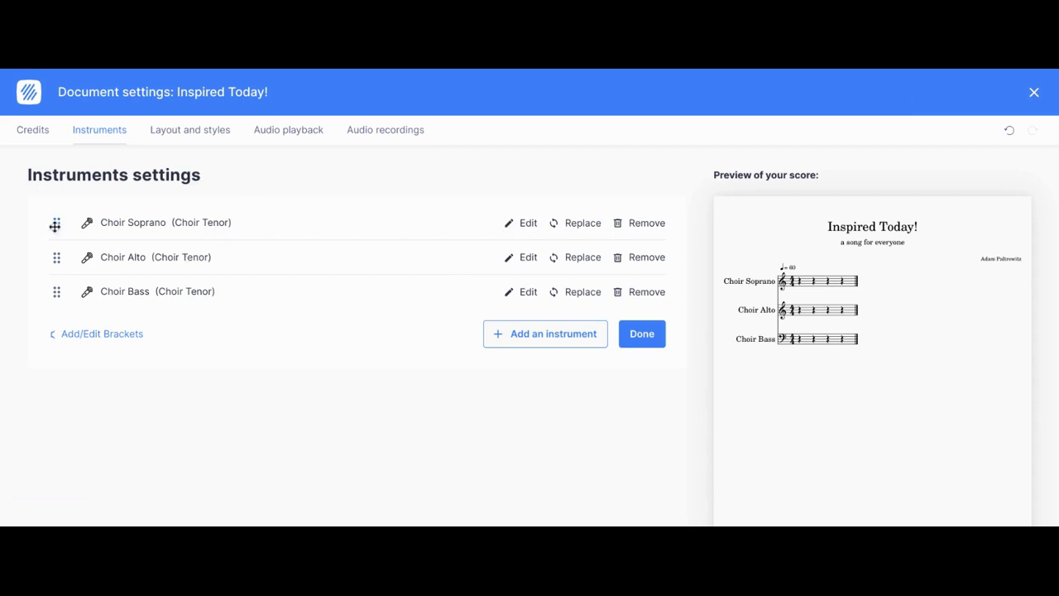
drag(56, 225, 55, 233)
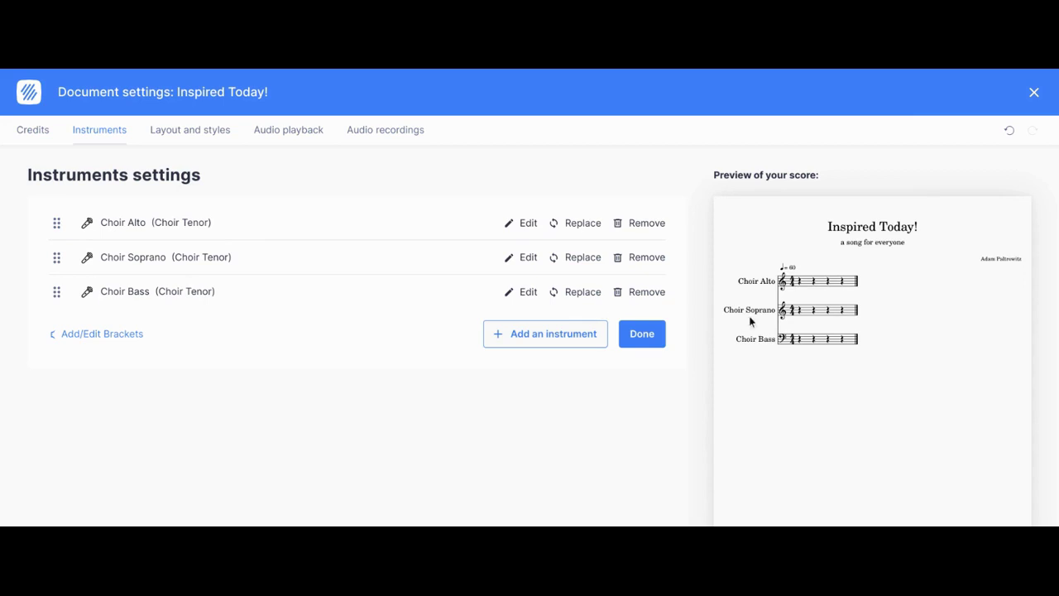
mouse_move(54, 256)
mouse_down()
mouse_move(49, 241)
mouse_move(56, 250)
mouse_up()
Step: Rename the Choir Soprano part to Soprano with abbreviation S
click(534, 224)
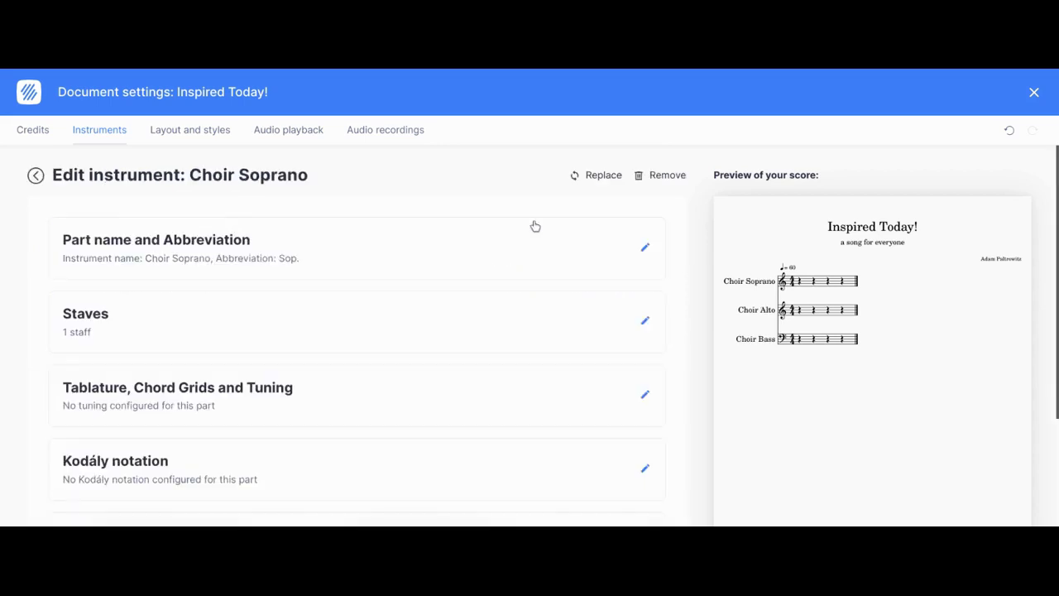
click(347, 259)
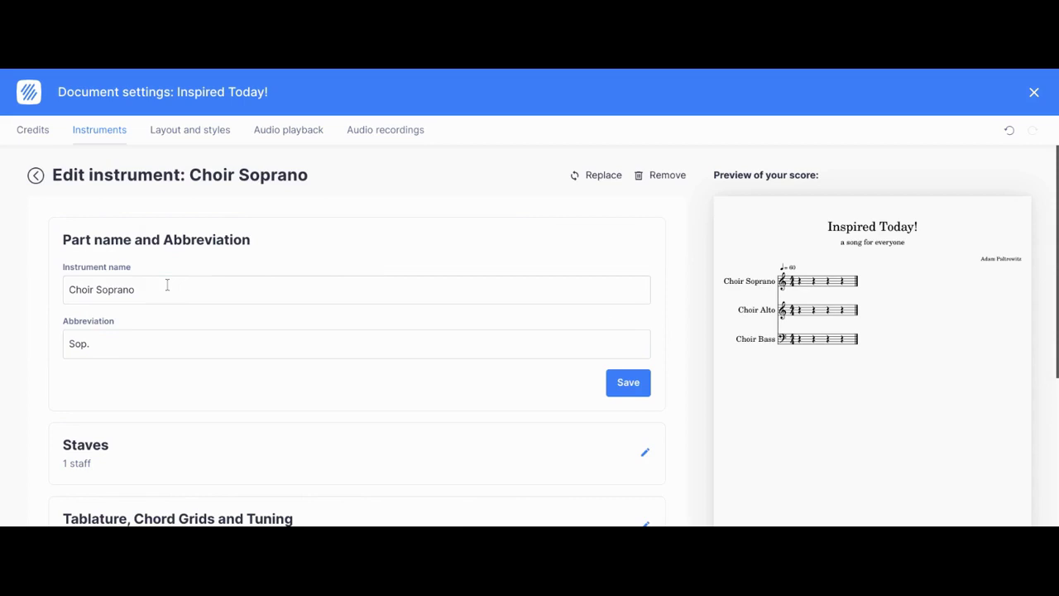
drag(168, 285, 59, 279)
text(Sopra)
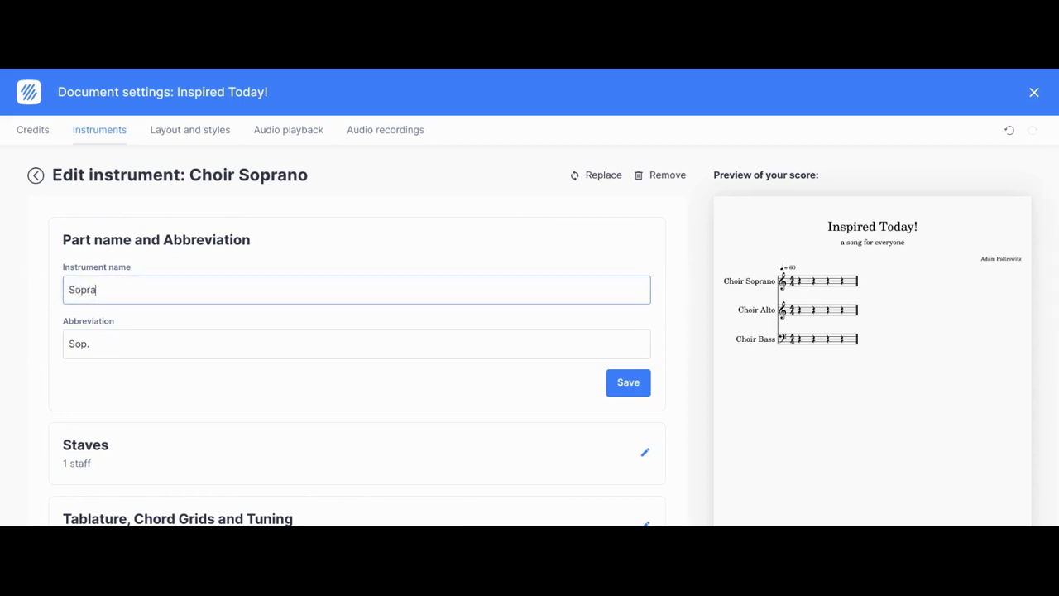
text(no)
key(Tab)
text(S)
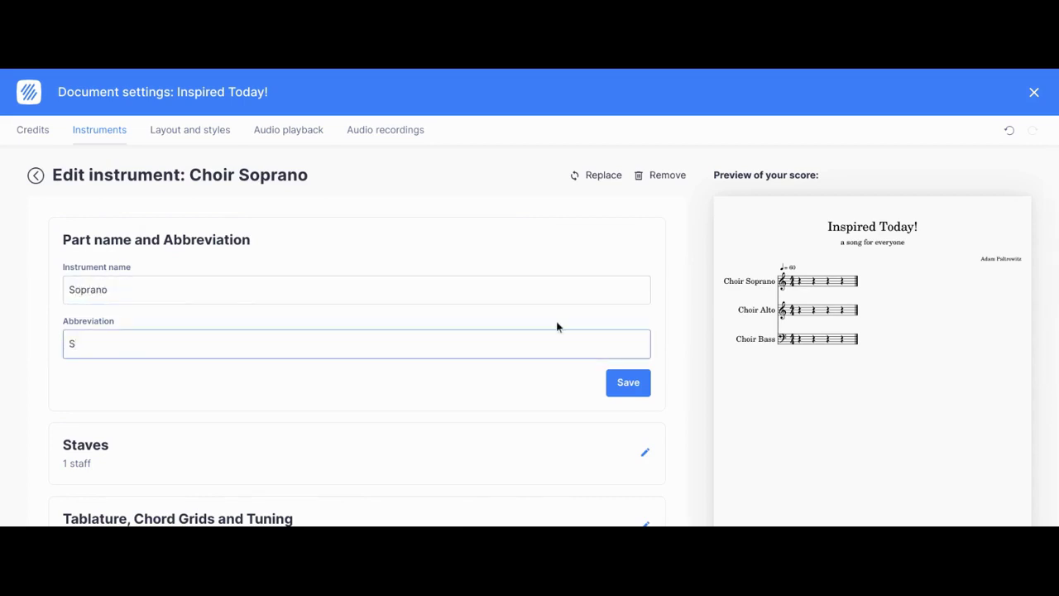
click(626, 380)
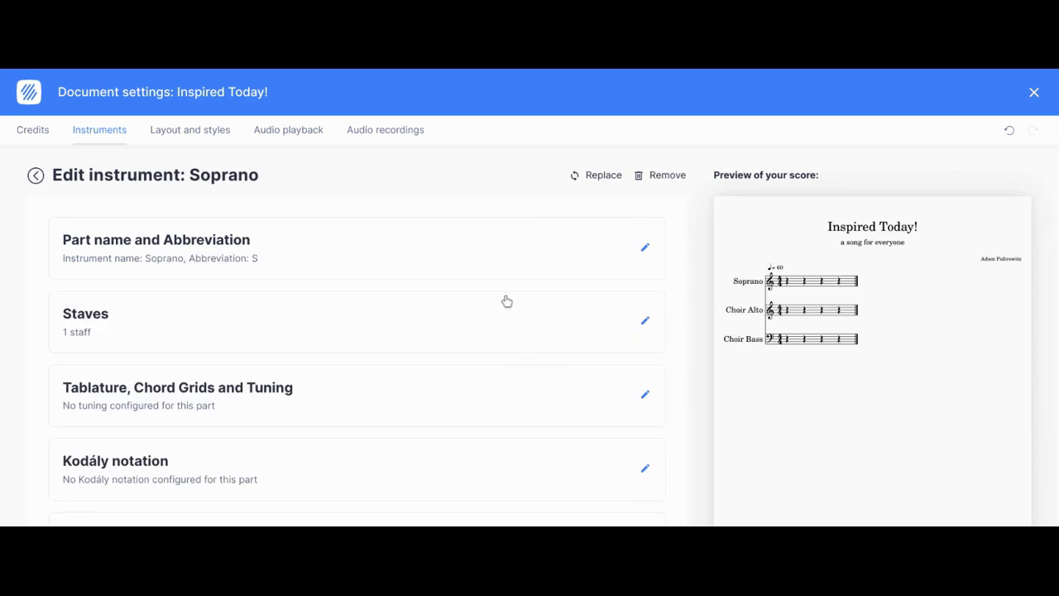
scroll(565, 289, down, 2)
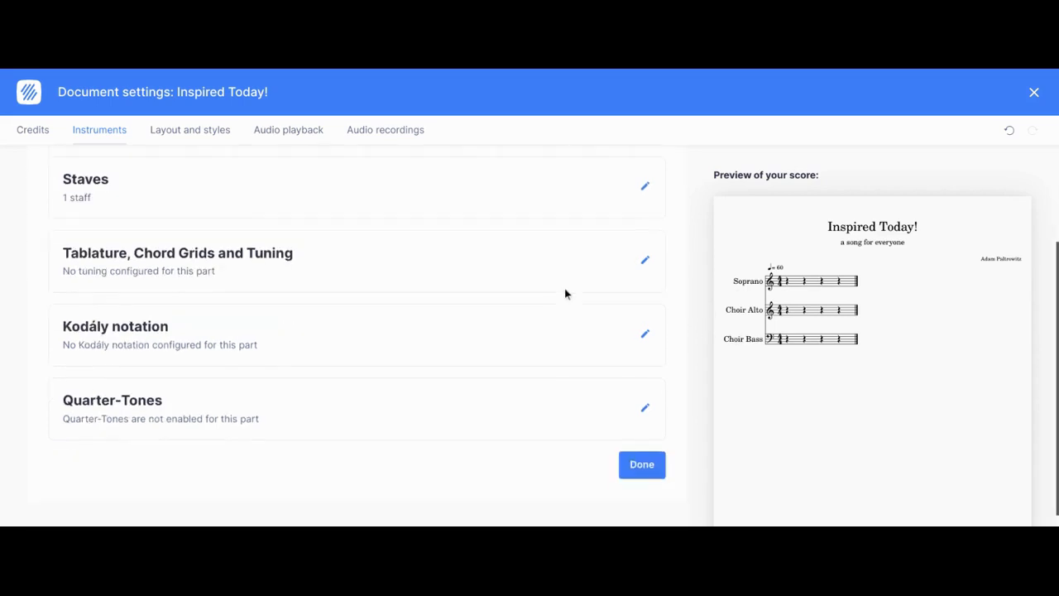
click(636, 464)
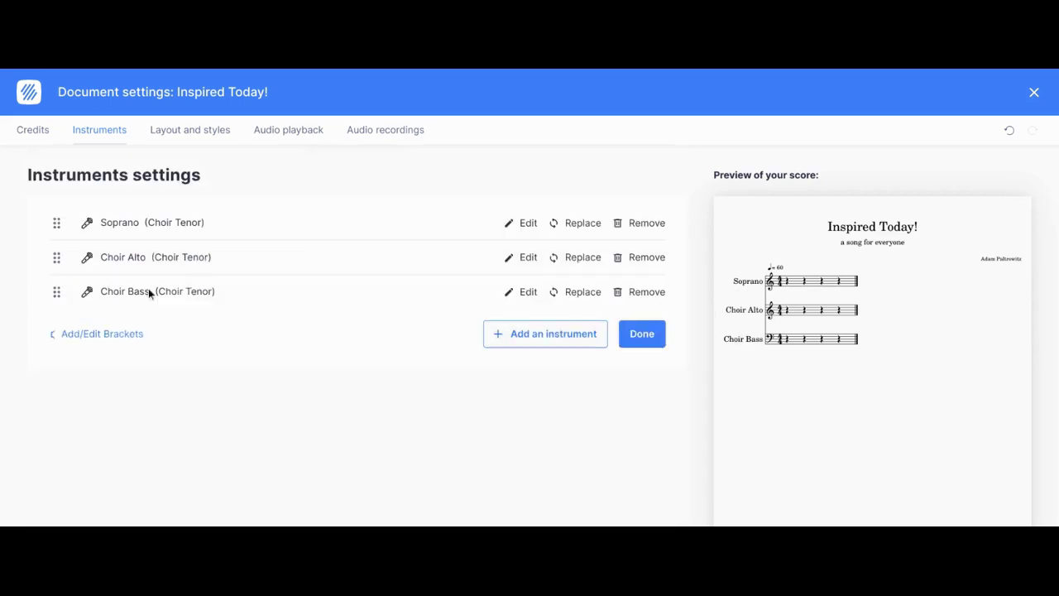
Step: Rename the Choir Alto part to Alto with abbreviation A
click(521, 262)
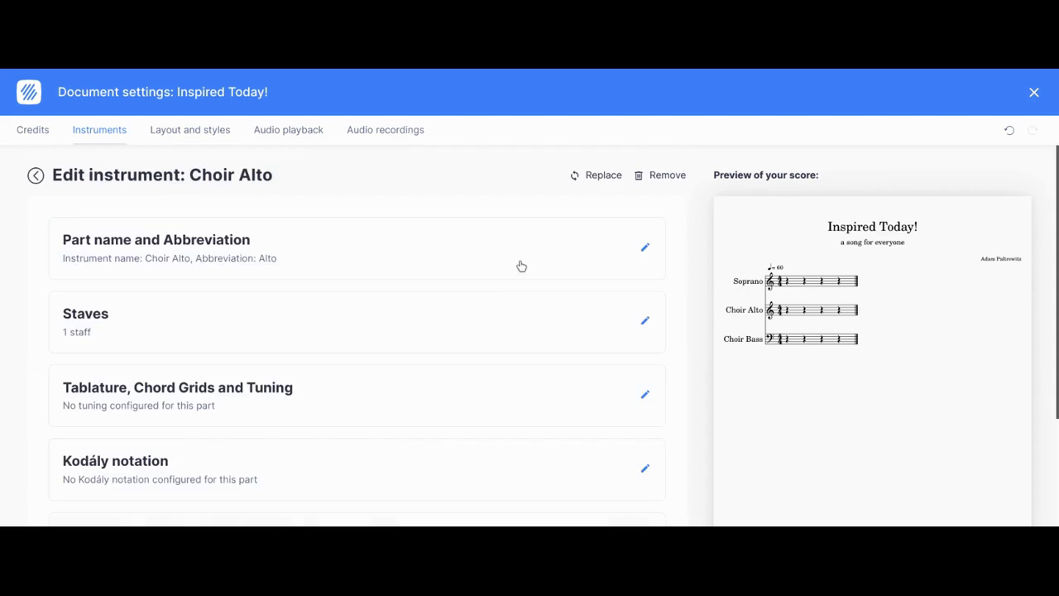
click(207, 265)
drag(115, 292, 0, 248)
text(Alto)
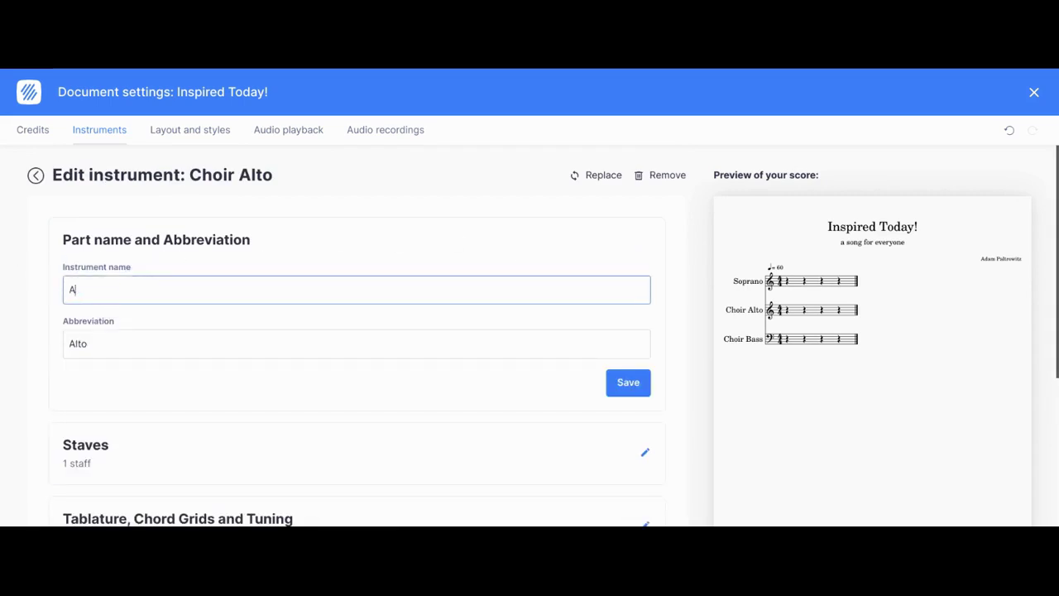
key(Tab)
text(A)
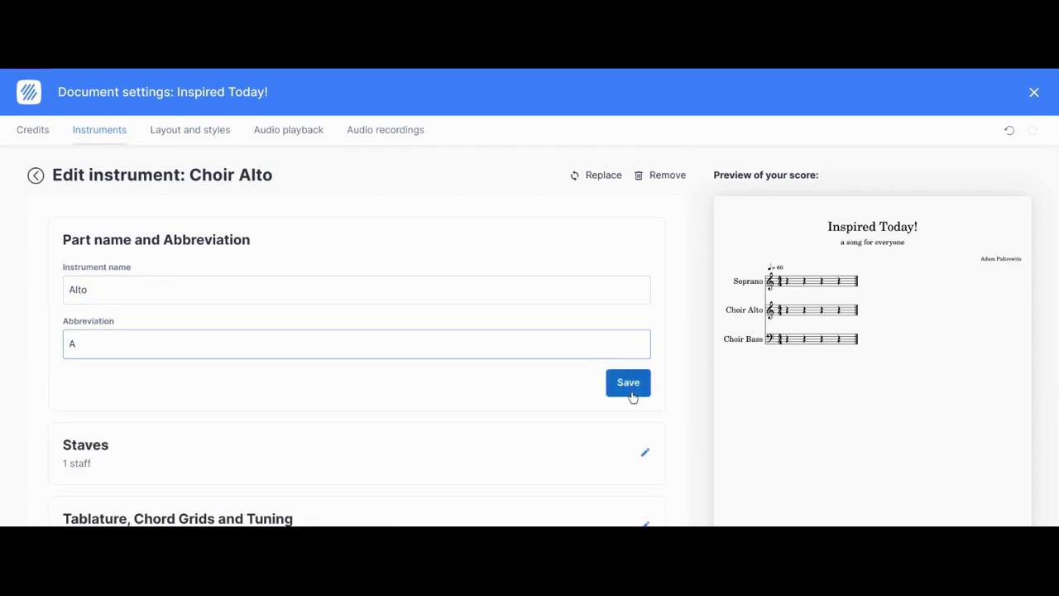
click(631, 395)
scroll(589, 388, down, 3)
click(642, 450)
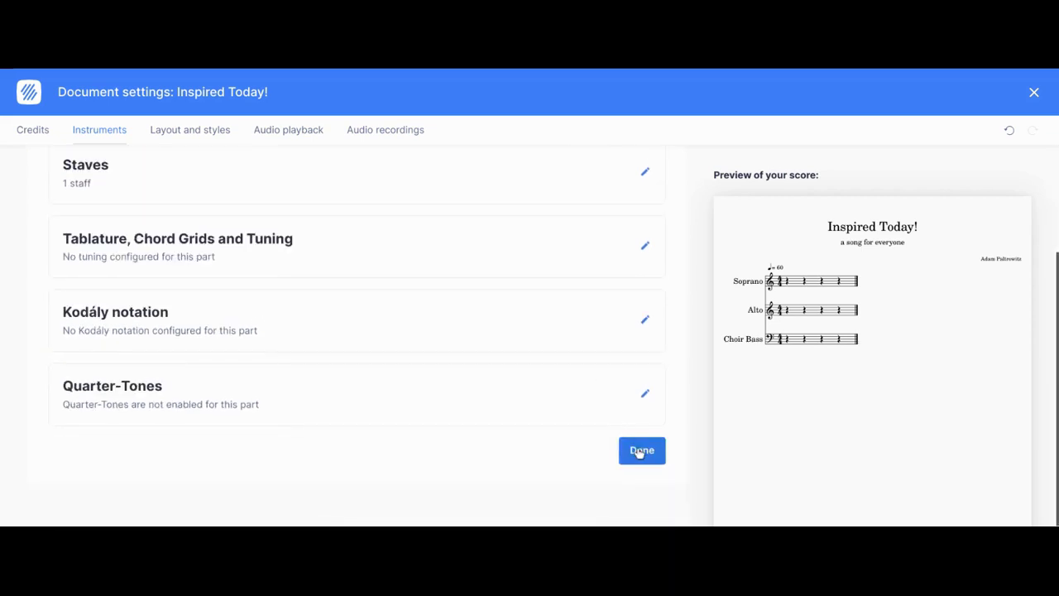
Step: Rename the Choir Bass part to Bass with abbreviation B
click(523, 300)
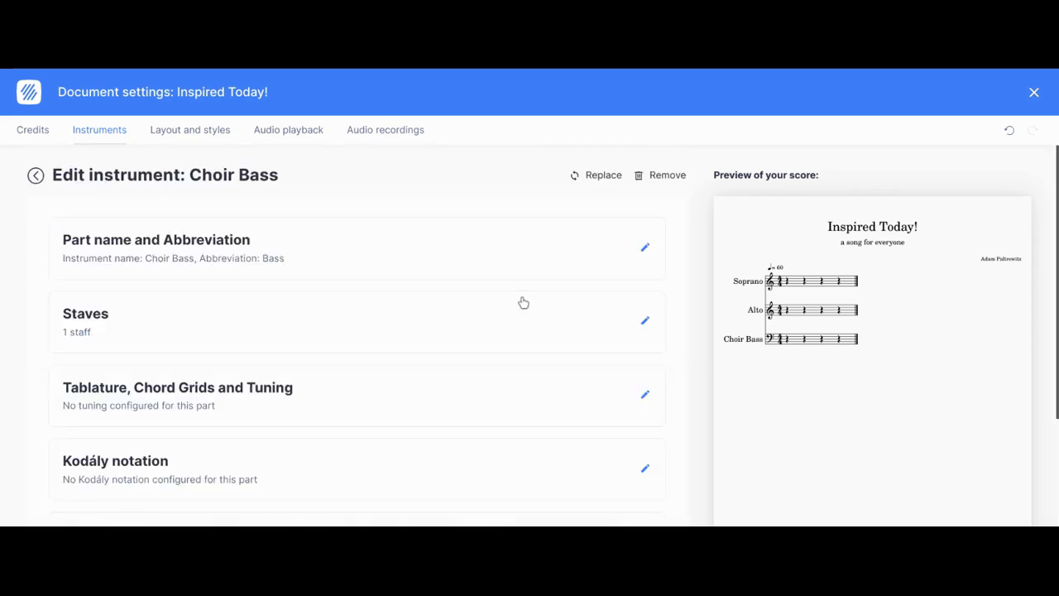
click(273, 243)
triple_click(160, 284)
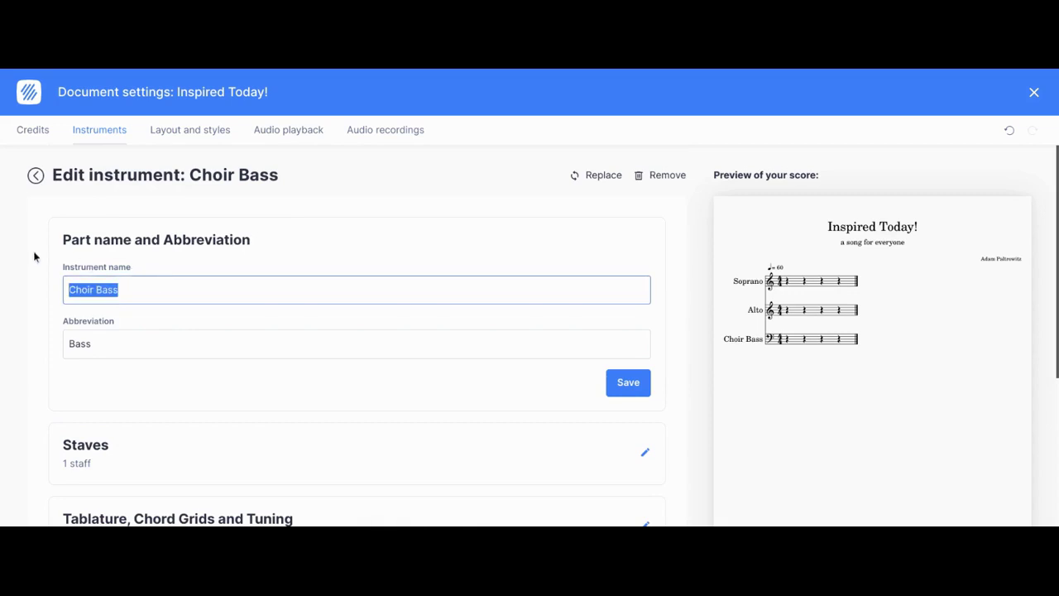
text(Bass)
key(Tab)
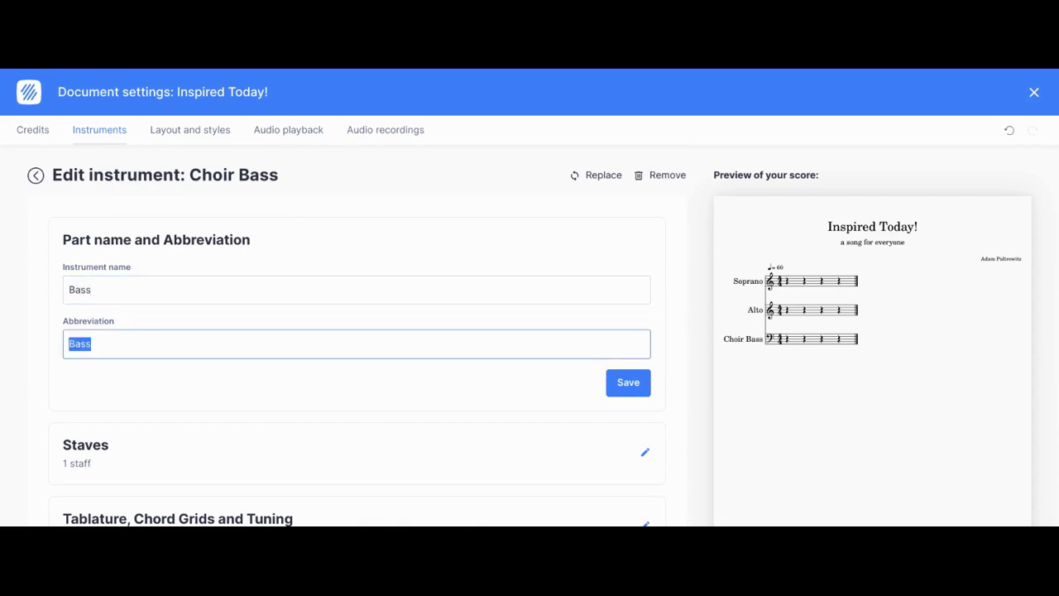
text(B)
click(628, 383)
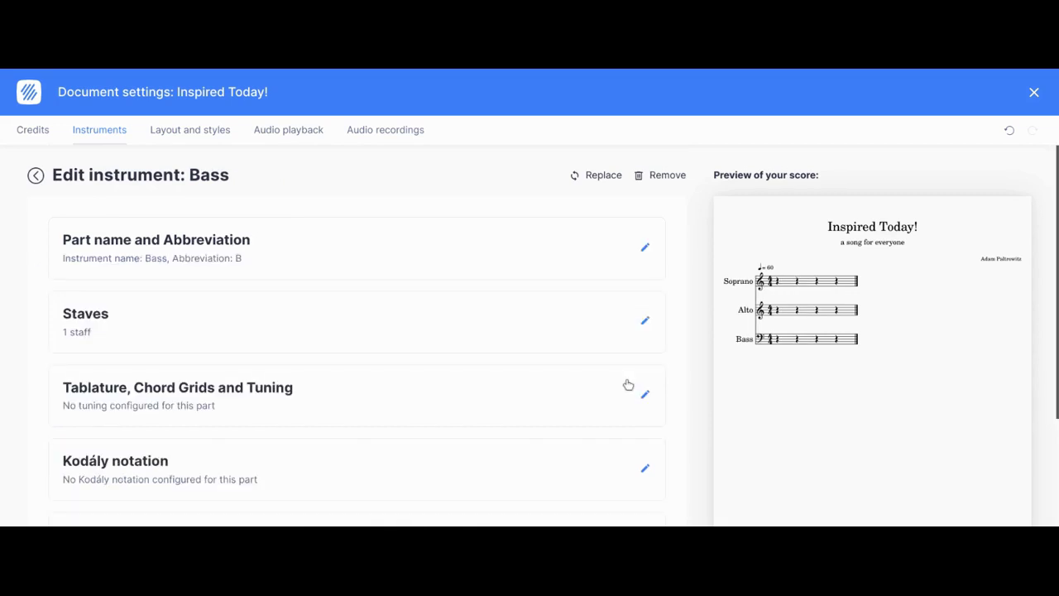
scroll(630, 386, down, 2)
click(642, 450)
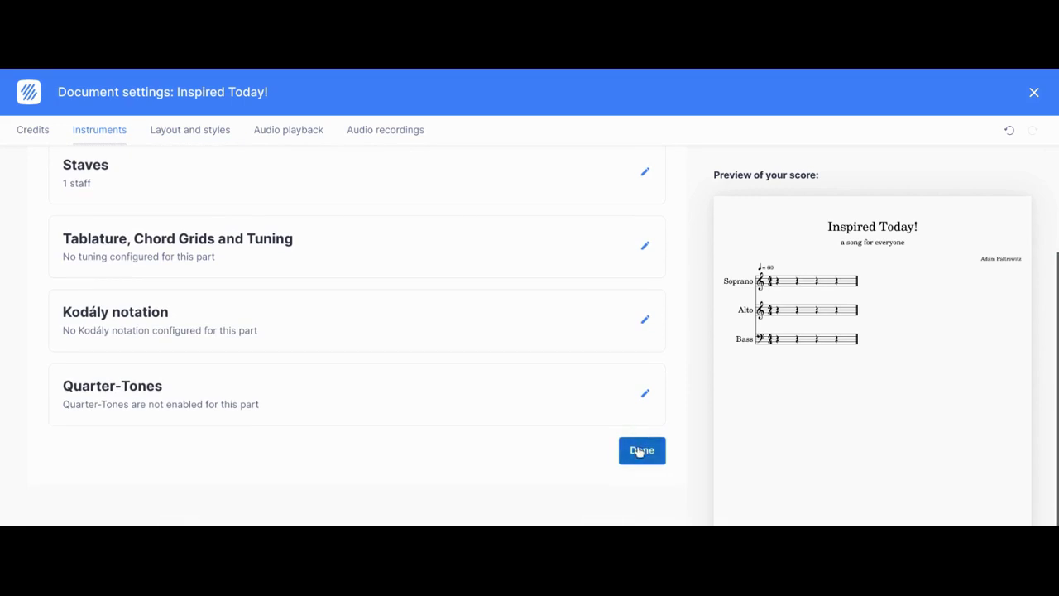
Step: Close the document settings and show the on-screen piano keyboard
click(643, 334)
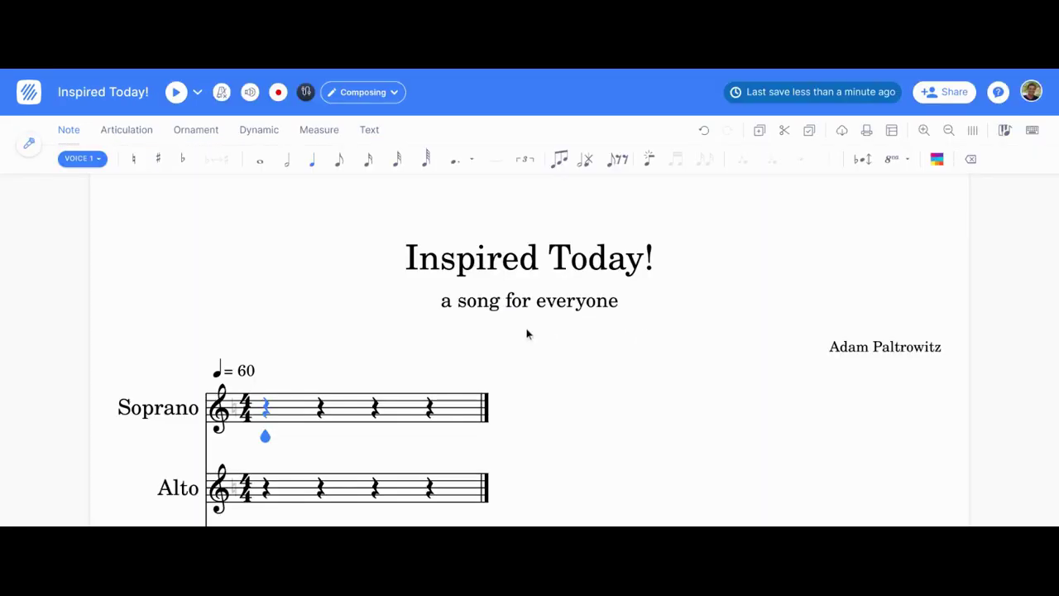
scroll(527, 335, down, 3)
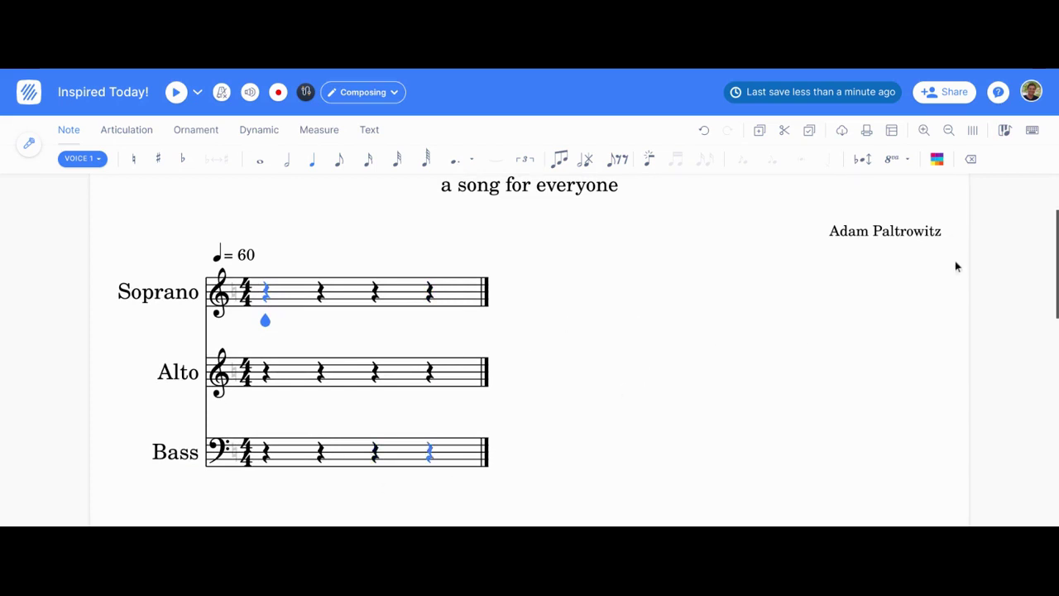
click(1004, 130)
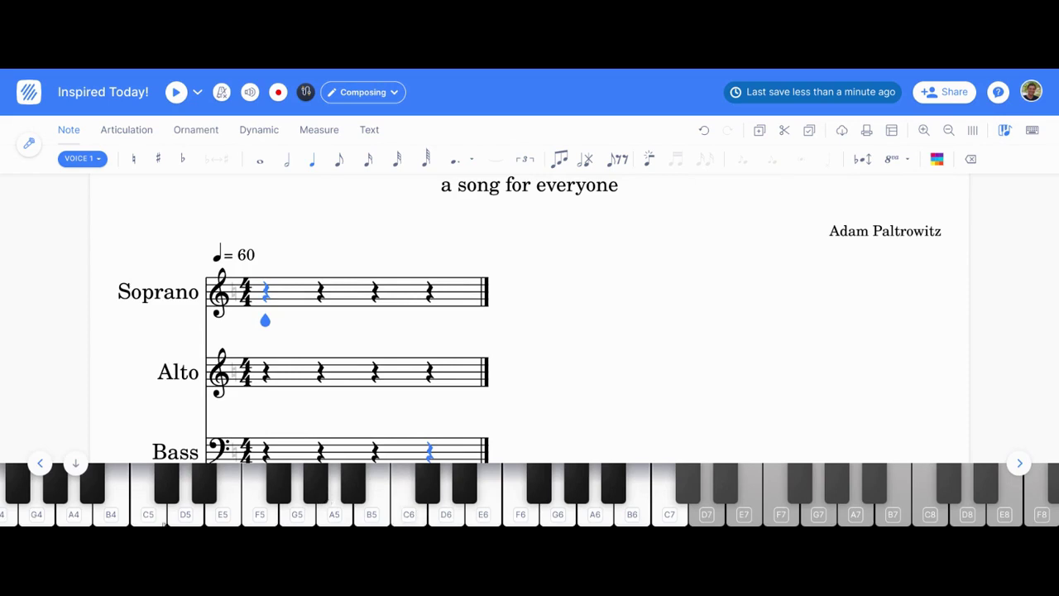
scroll(143, 511, left, 3)
scroll(143, 511, left, 3)
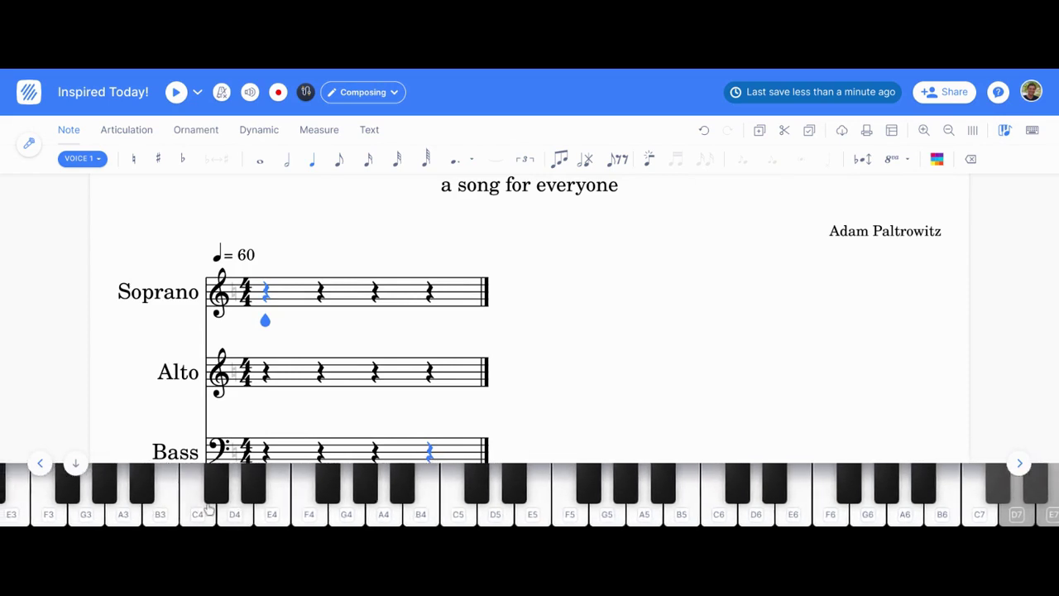
Step: Enter Soprano quarter notes C4, D4, E4, C4 in bar 1, then D4, E4 in bar 2
click(195, 512)
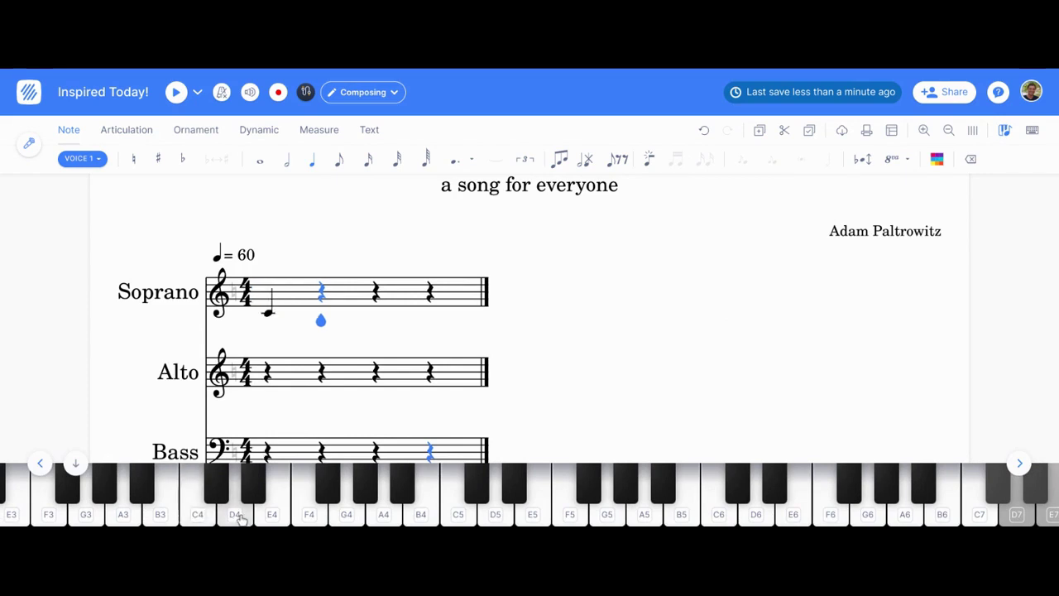
click(236, 515)
click(271, 518)
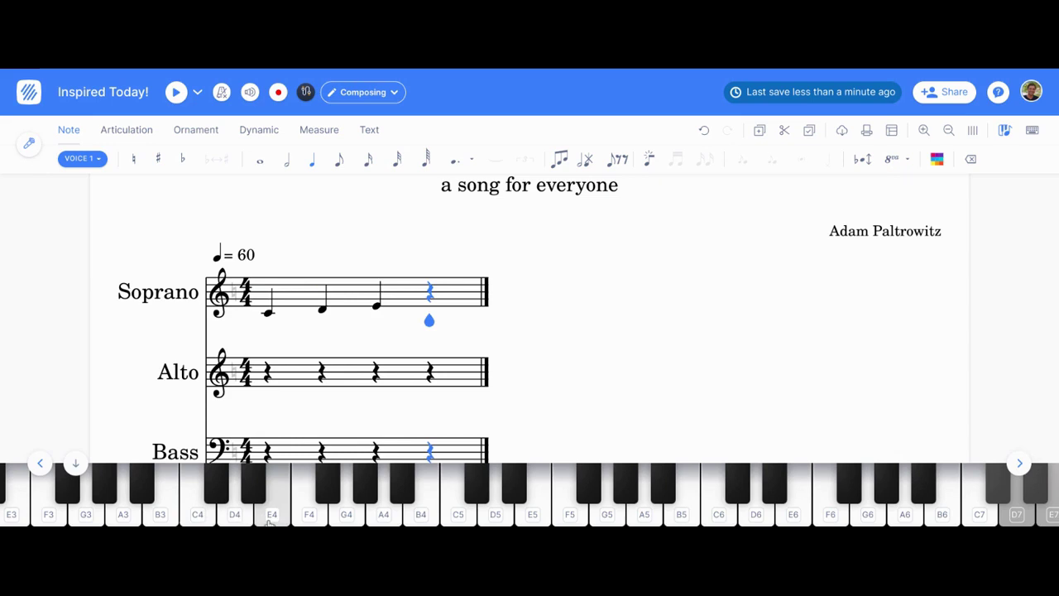
key(c)
key(d)
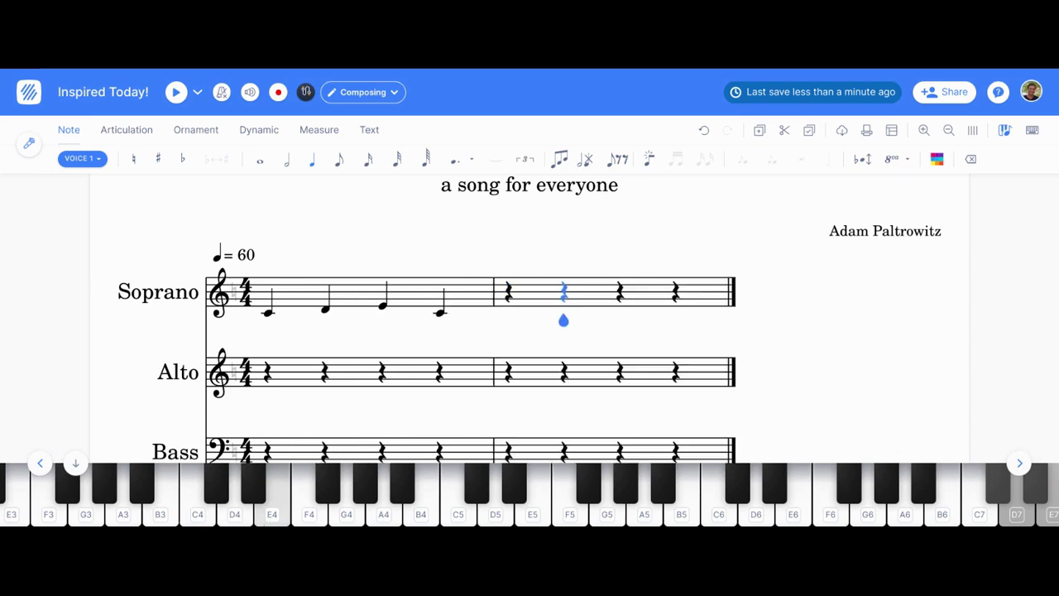
key(e)
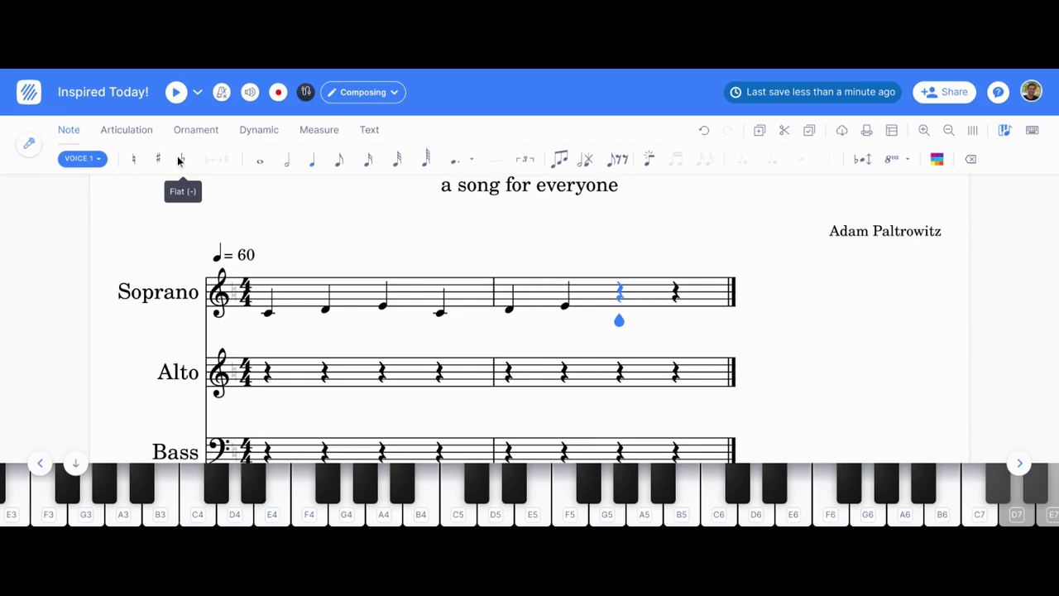
Step: Finish Soprano bar 2 with beamed eighth notes C and D and a quarter-note E
click(312, 163)
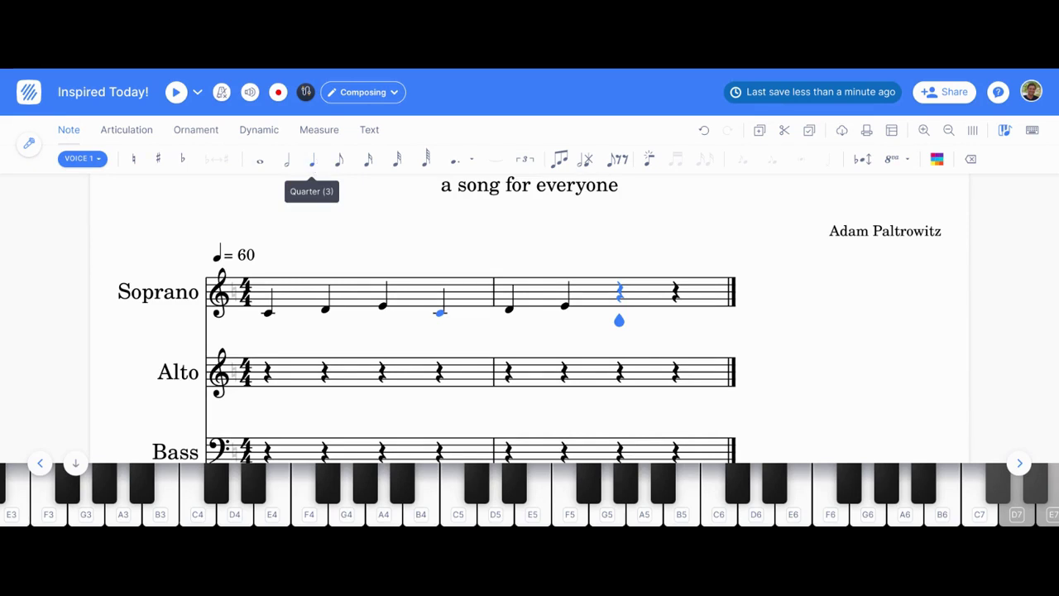
click(337, 162)
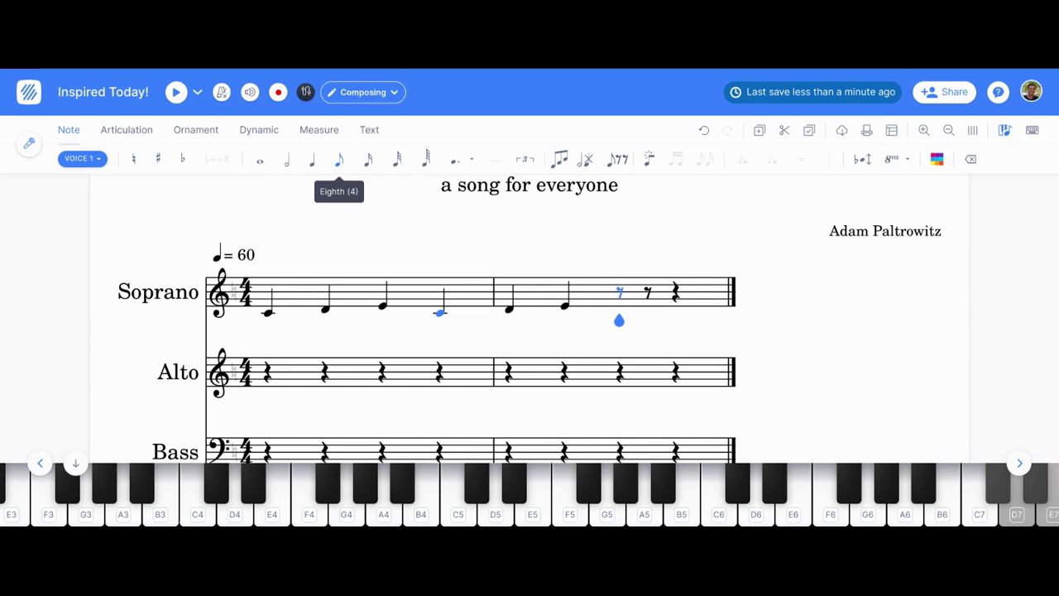
key(3)
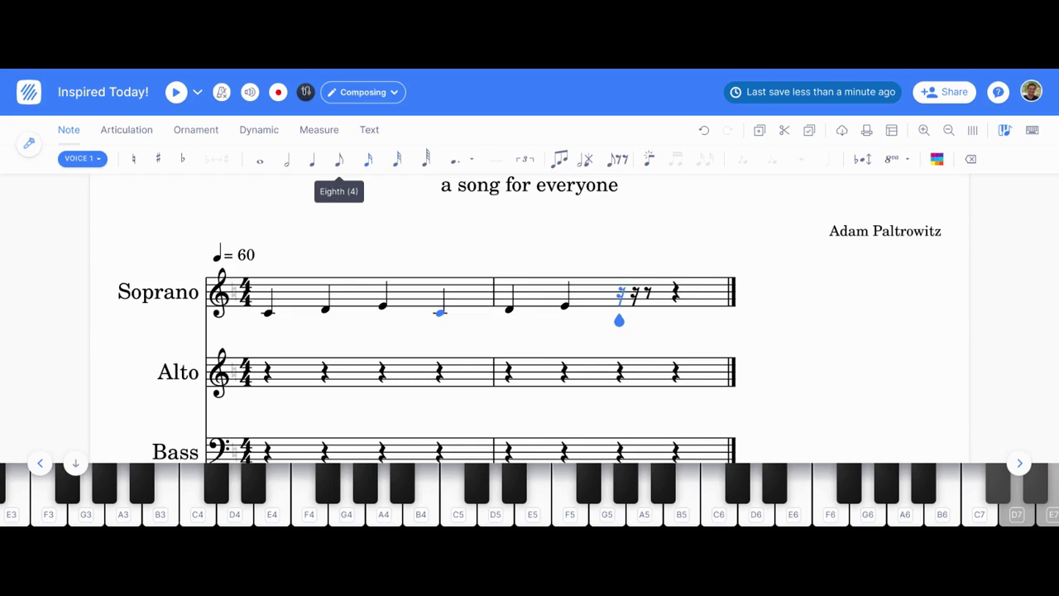
key(4)
key(5)
key(3)
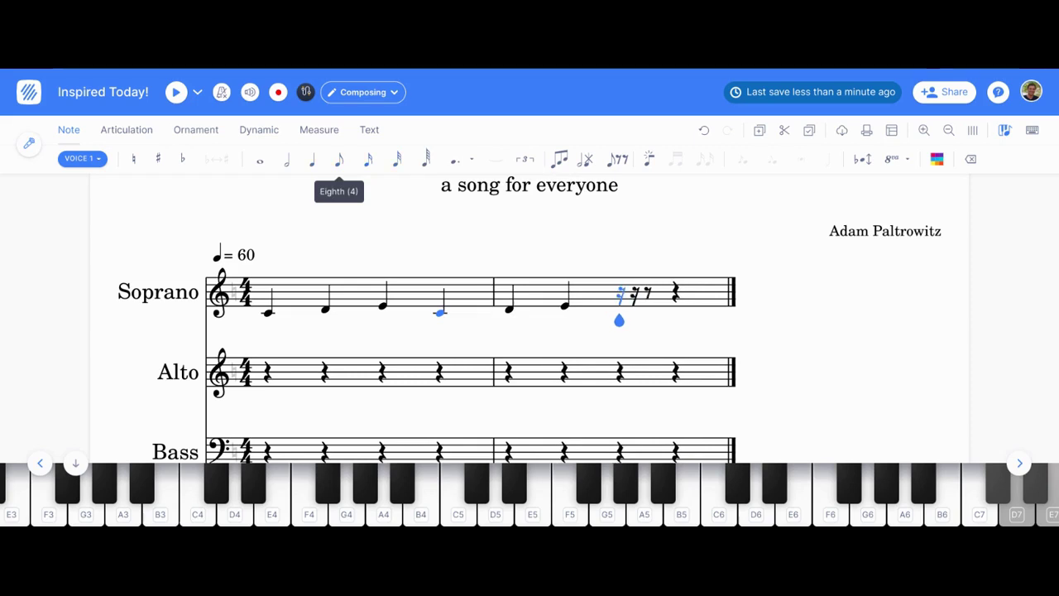
key(4)
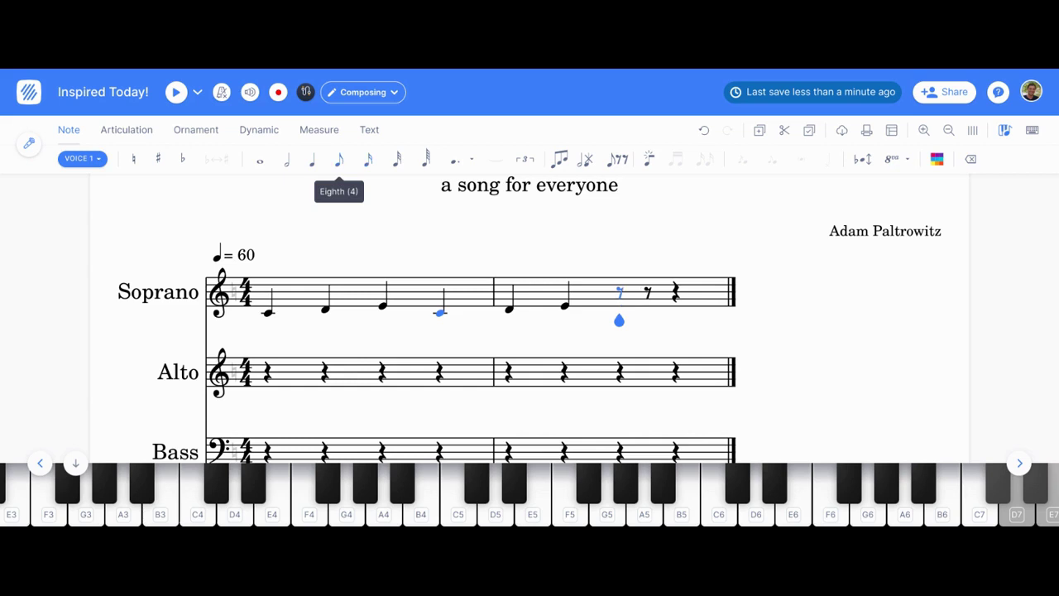
key(c)
key(d)
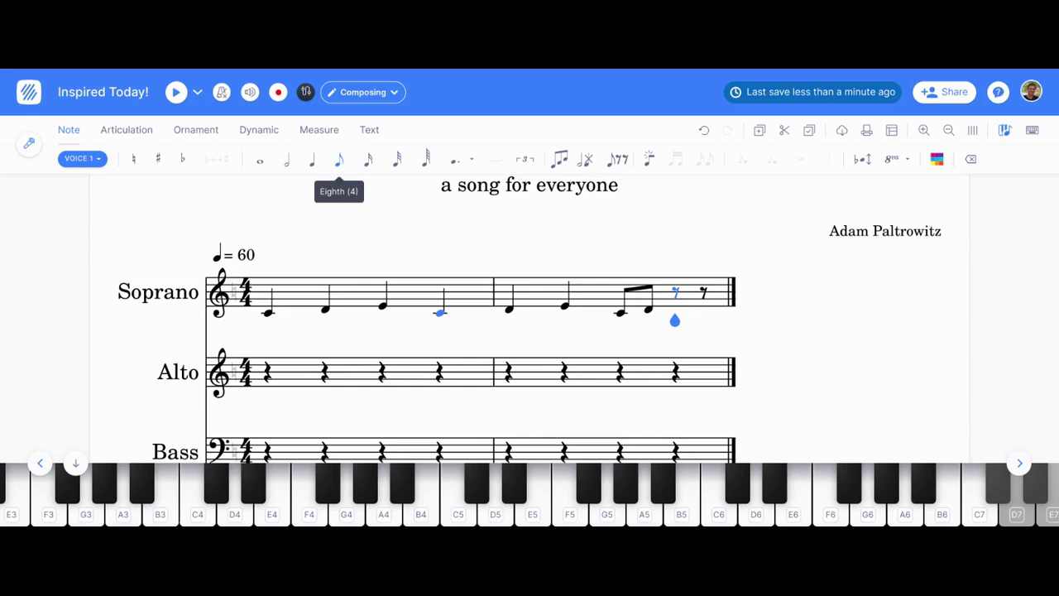
key(5)
key(e)
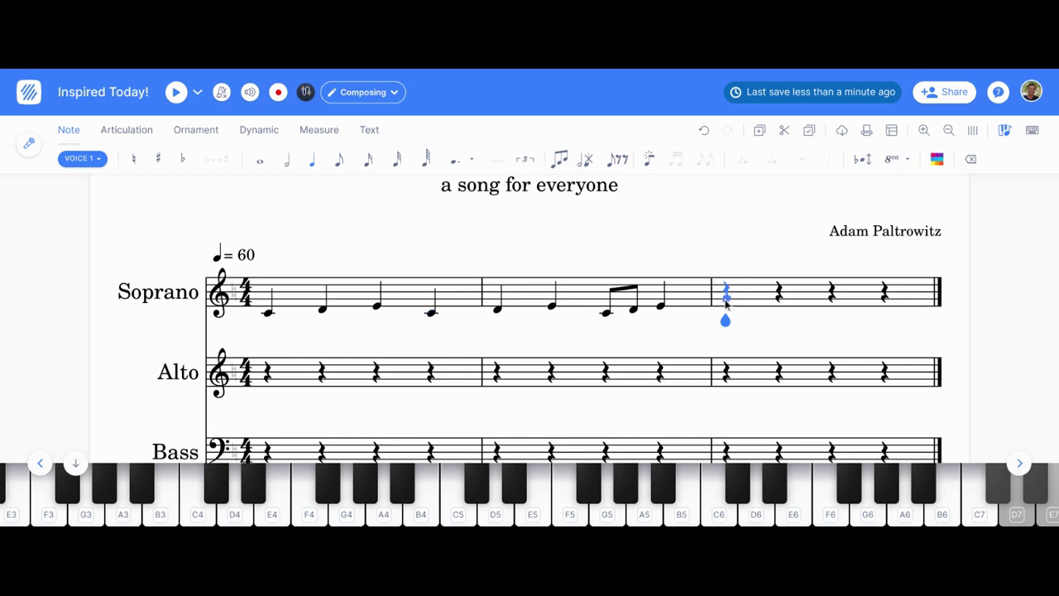
Step: Fill Alto bar 1 with a half-note G3 followed by eighth notes starting on C4
scroll(620, 359, down, 1)
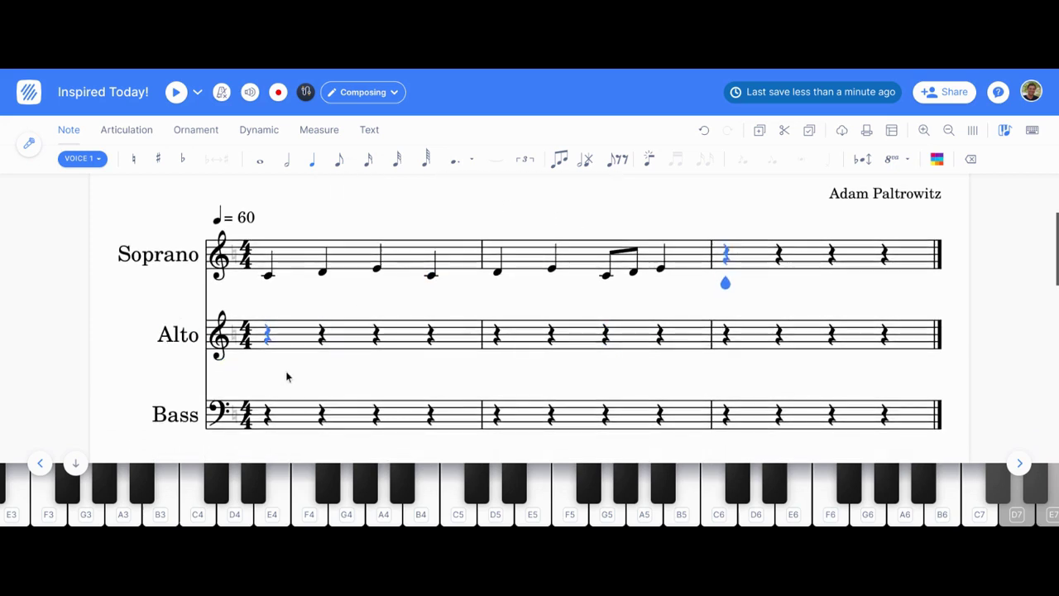
click(266, 339)
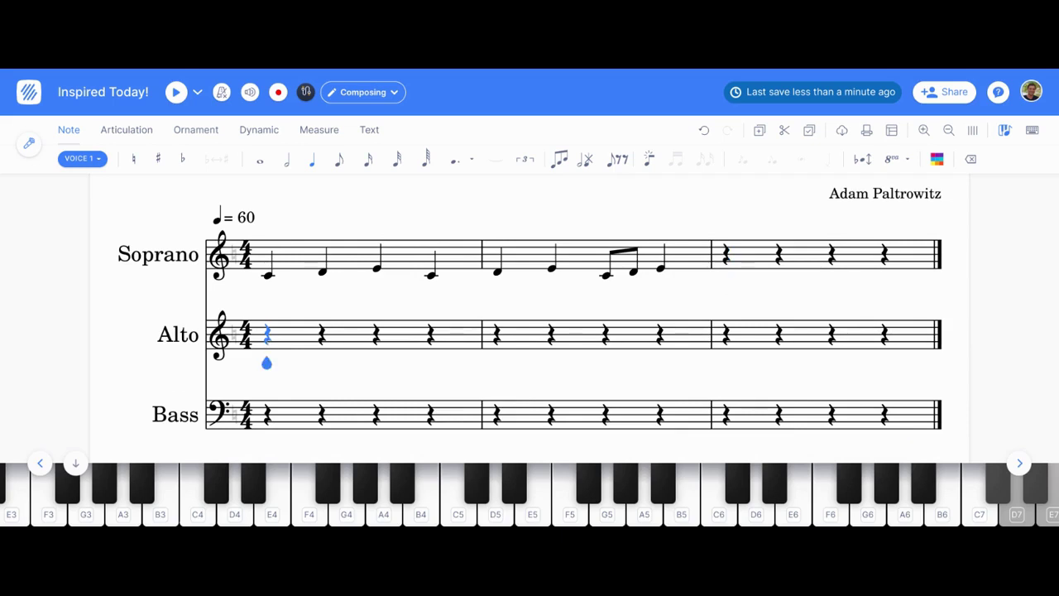
key(6)
key(g)
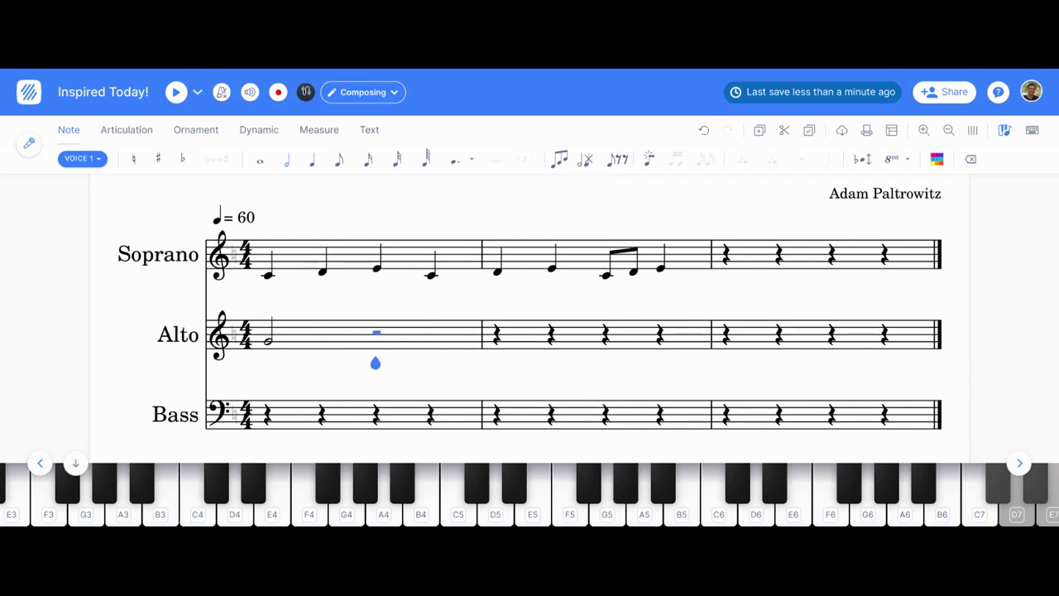
key(Left)
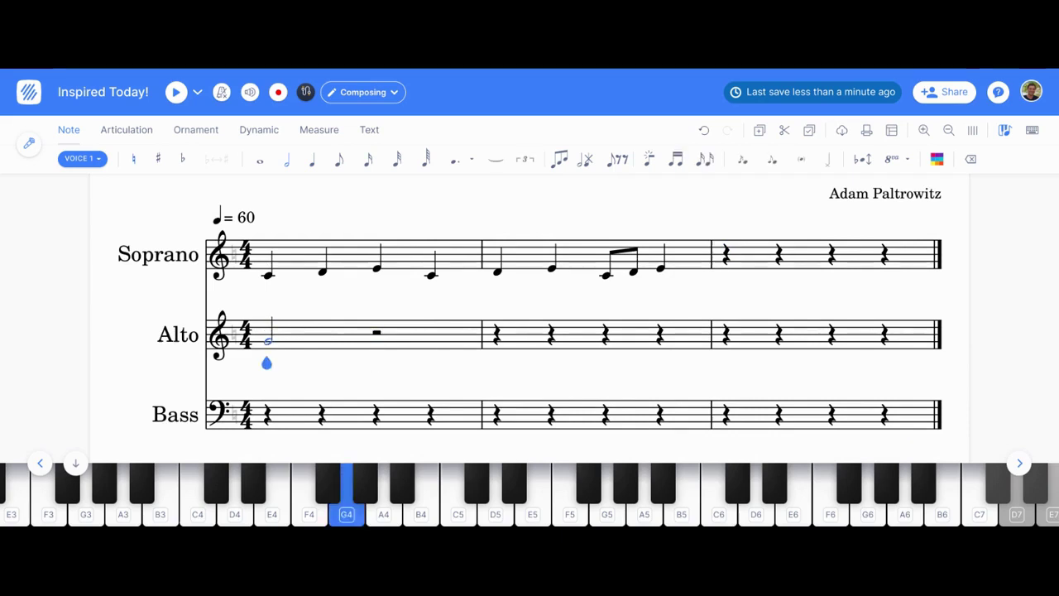
key(Down)
key(Down)
key(Down)
key(Down)
key(Down)
key(Down)
key(Down)
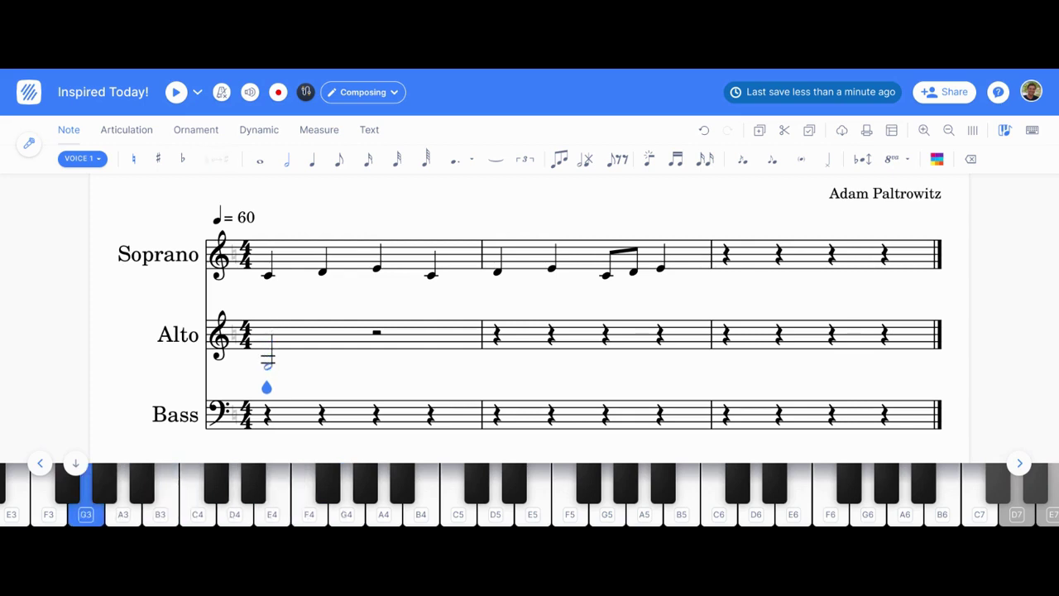
key(Right)
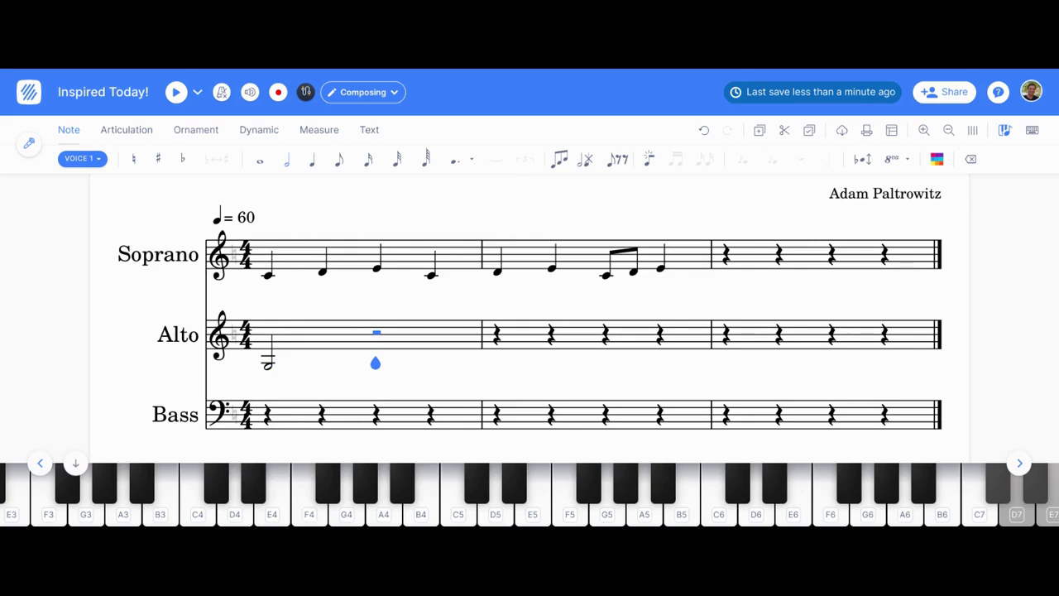
key(4)
key(c)
key(c)
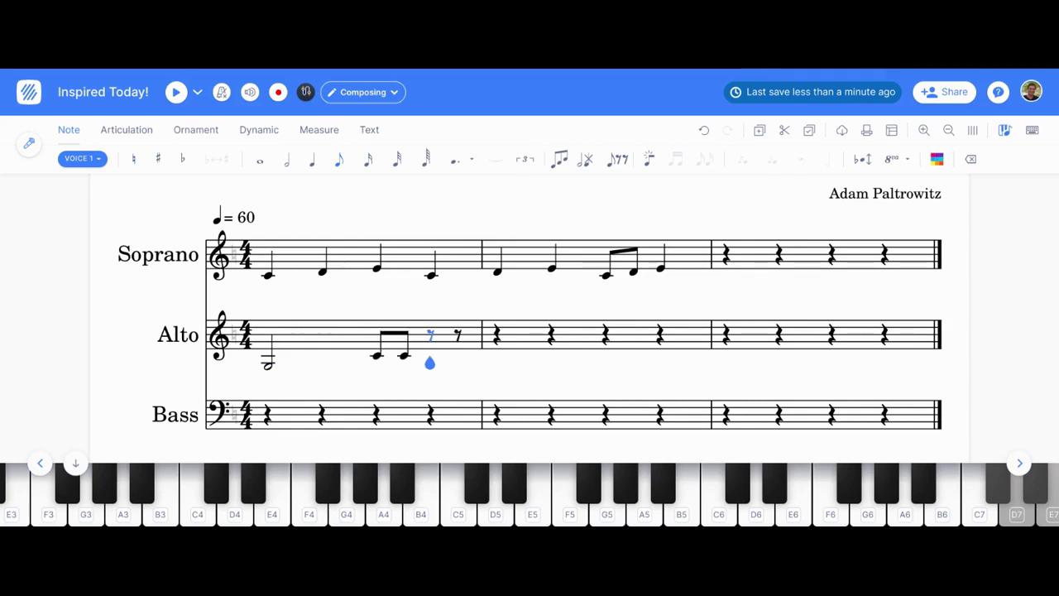
key(a)
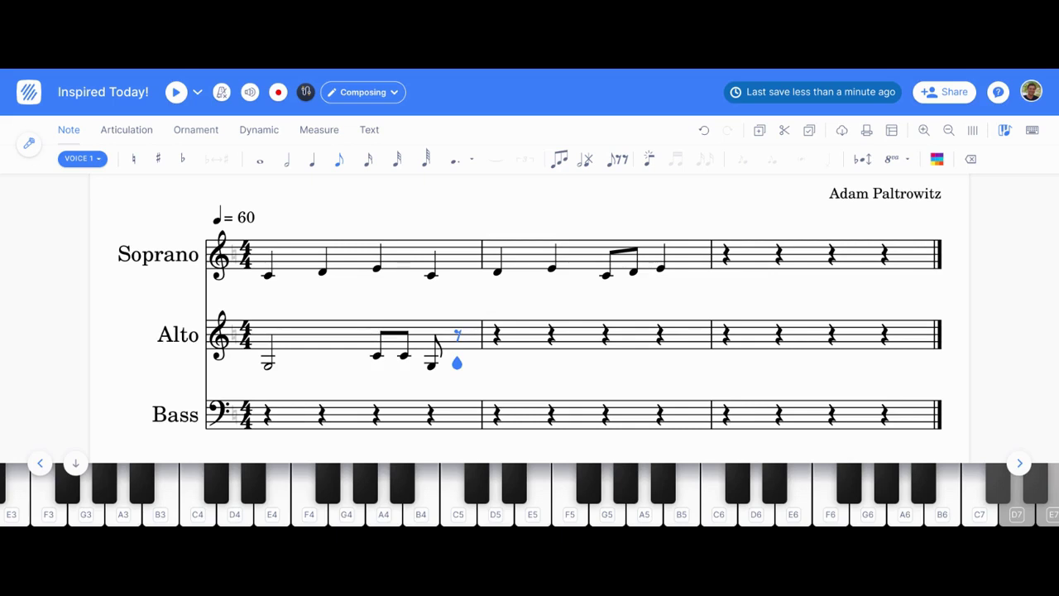
key(a)
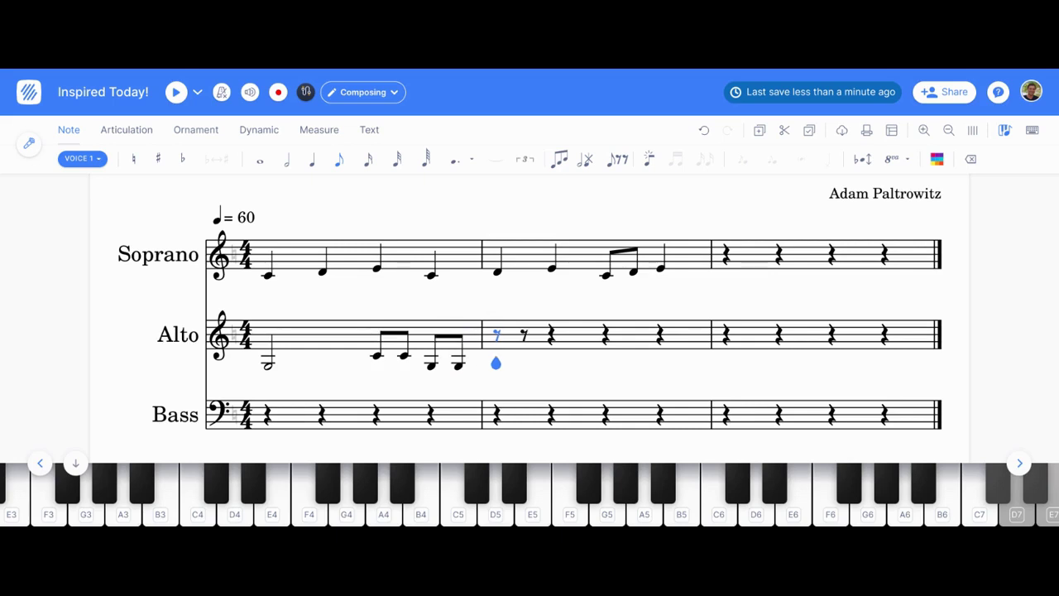
Step: Fill Alto bar 2 with a quarter-note B3 and a dotted half-note C4
key(6)
key(b)
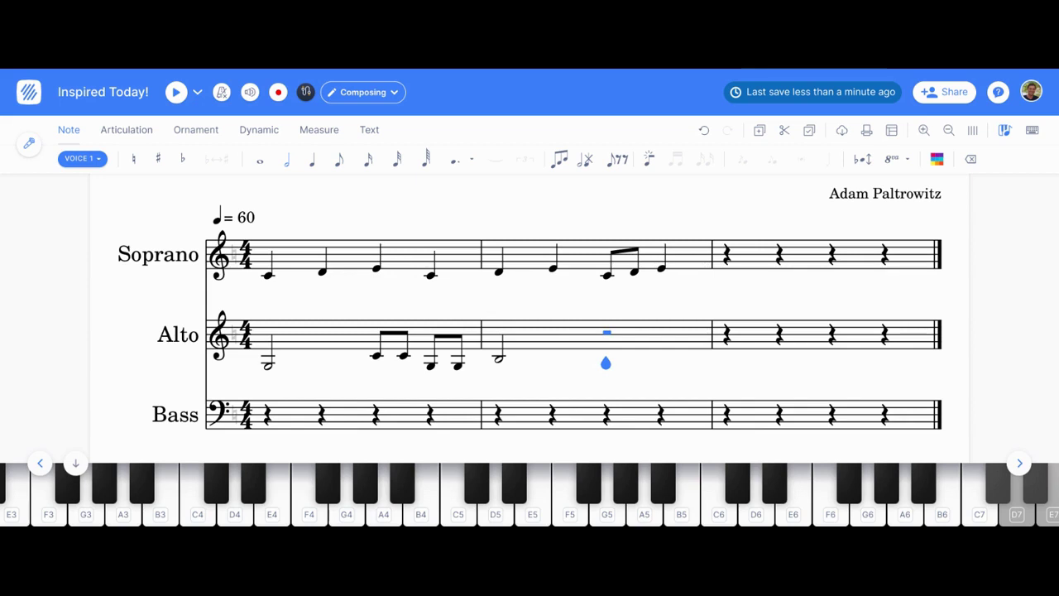
key(Left)
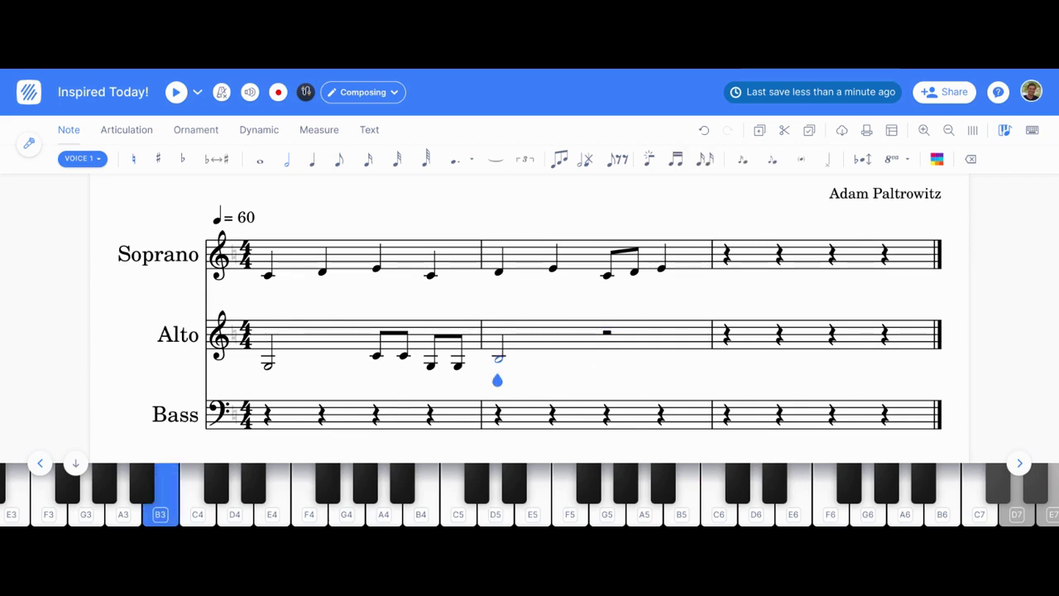
key(5)
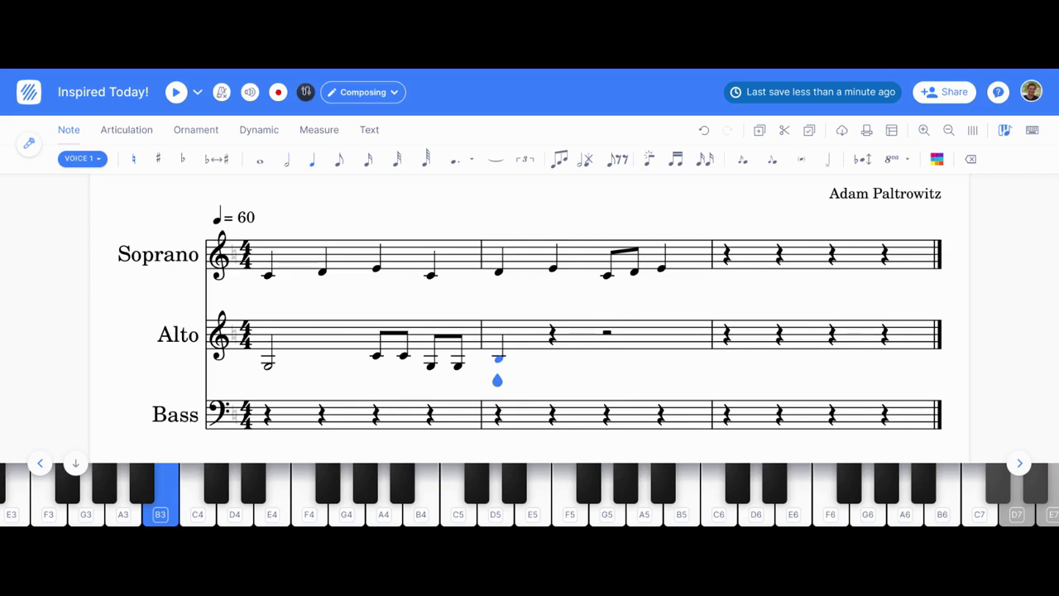
key(Right)
key(6)
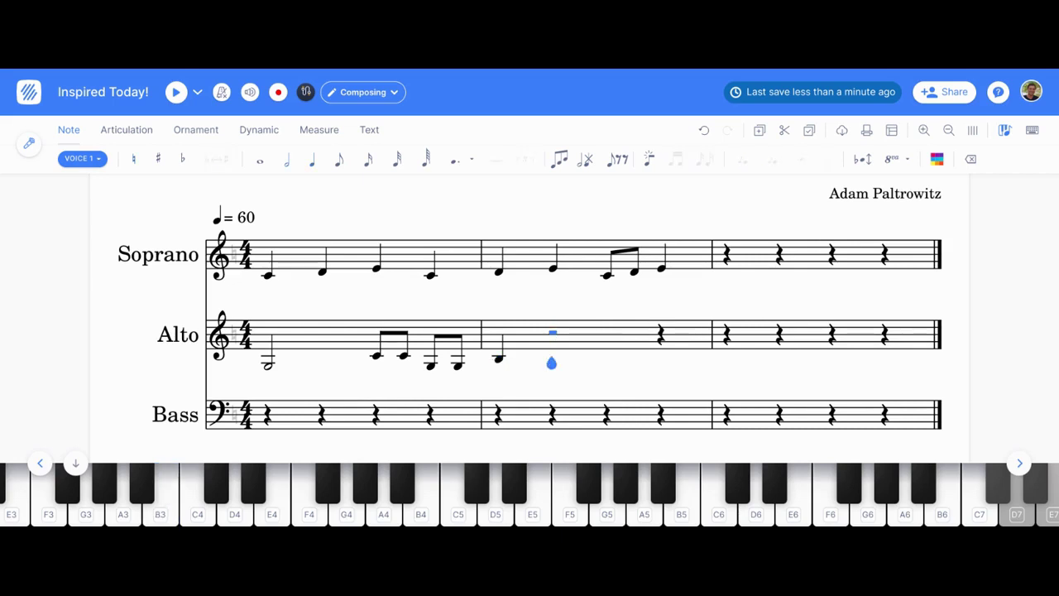
key(c)
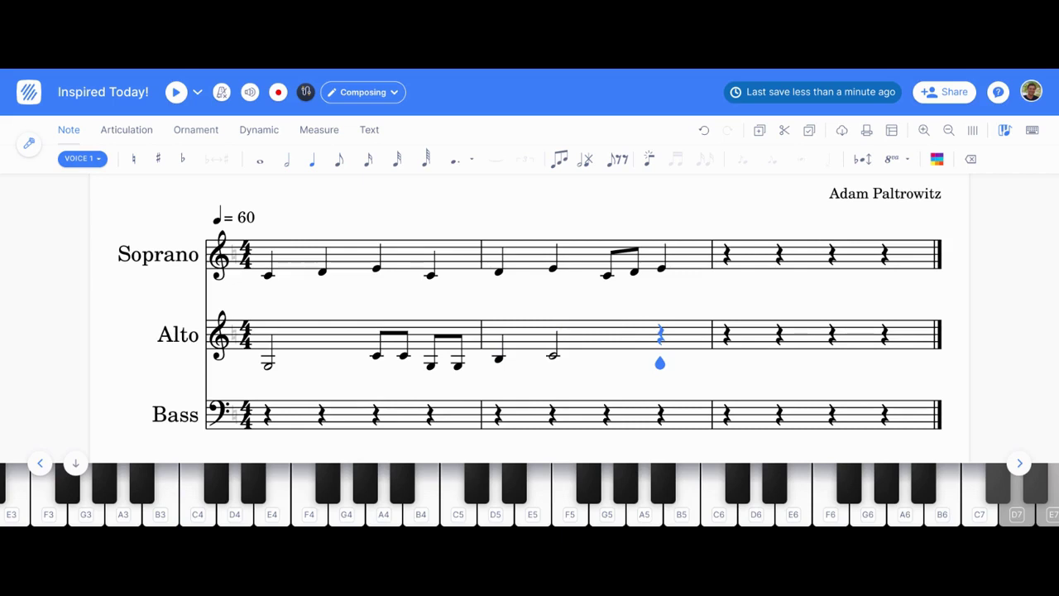
key(Left)
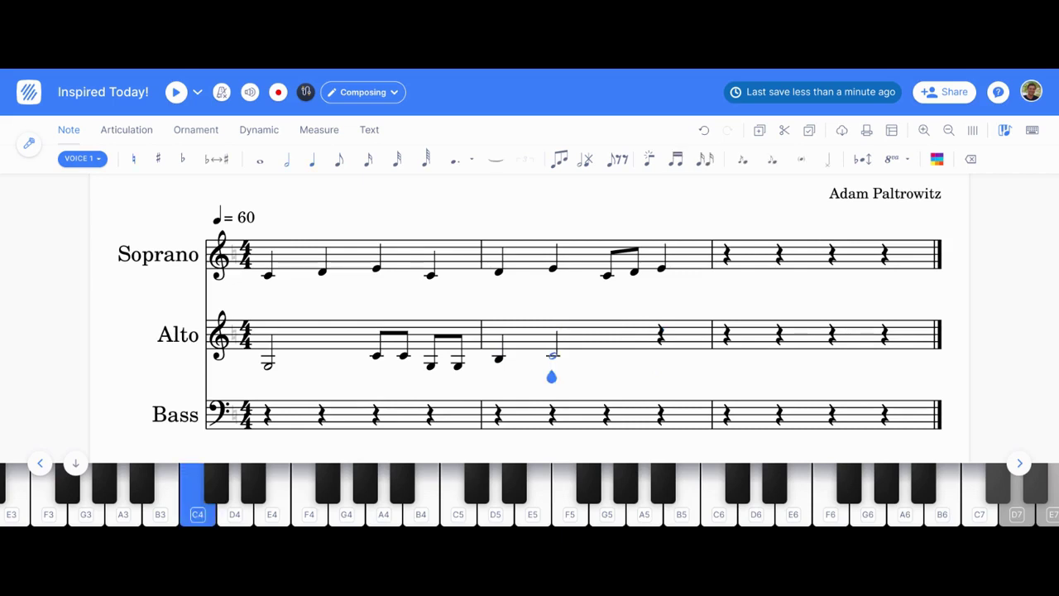
key(period)
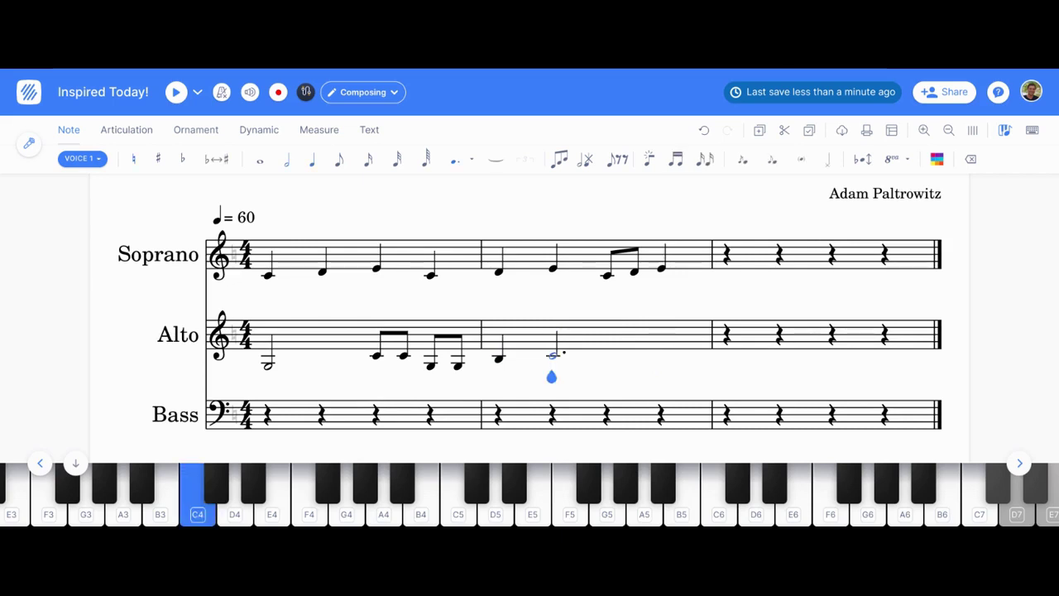
Step: Enter a whole-note C3 in Bass bar 1, then a half-note G and two quarter-note Cs
click(266, 416)
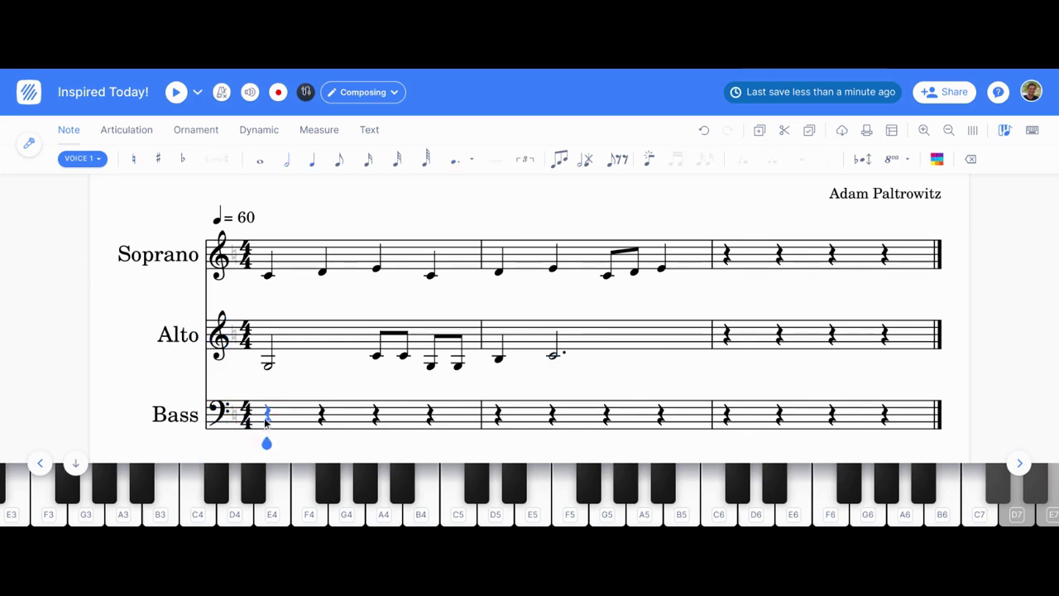
key(7)
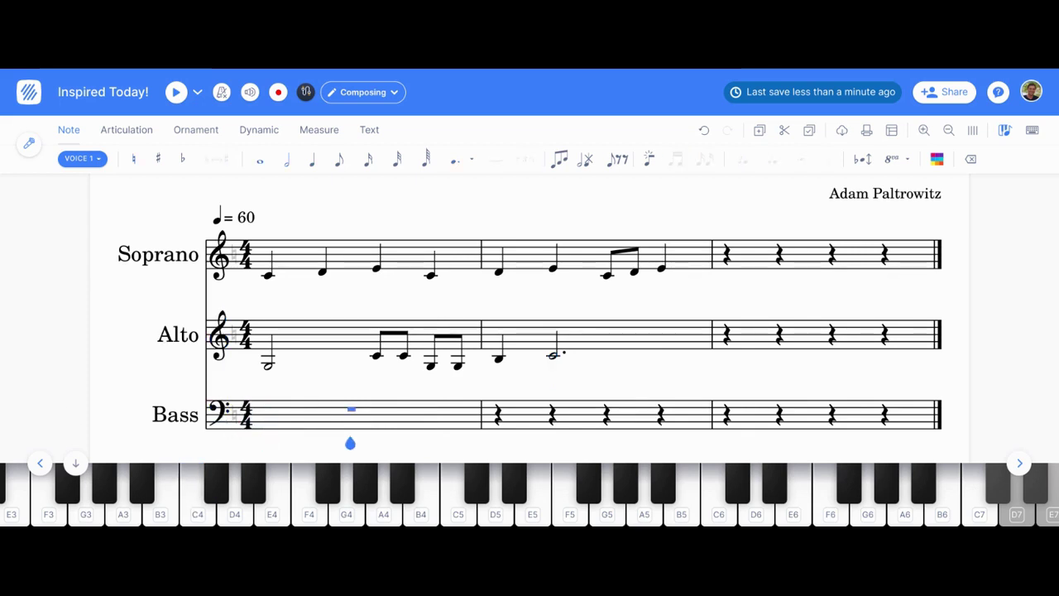
key(c)
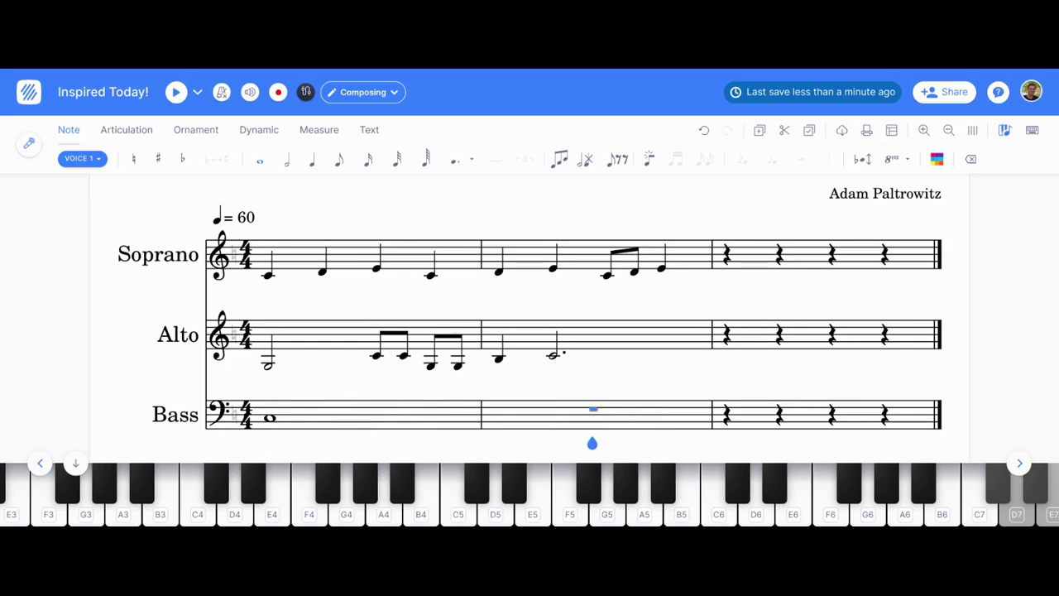
key(g)
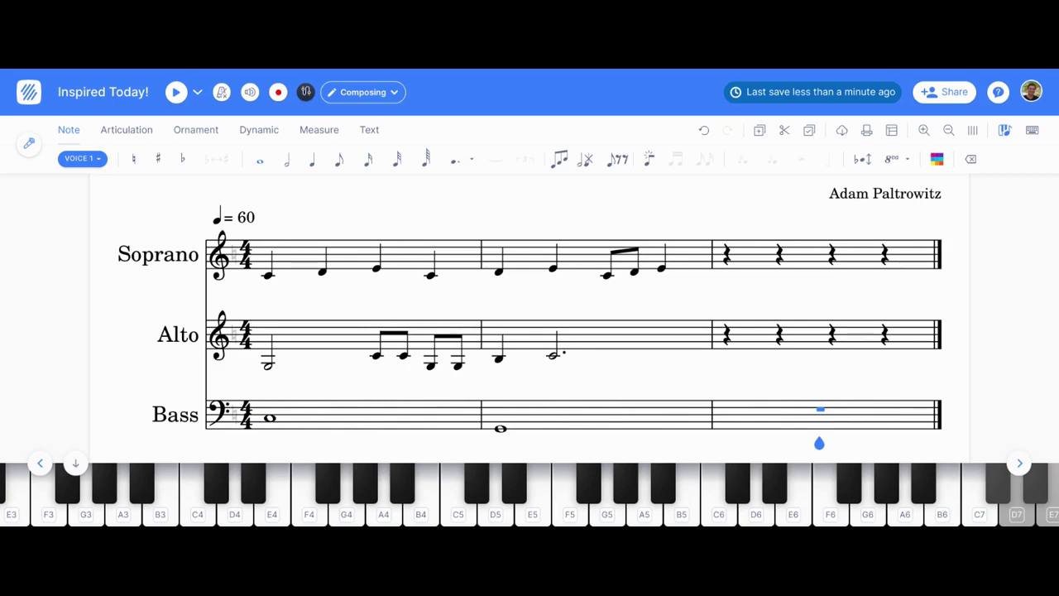
key(Left)
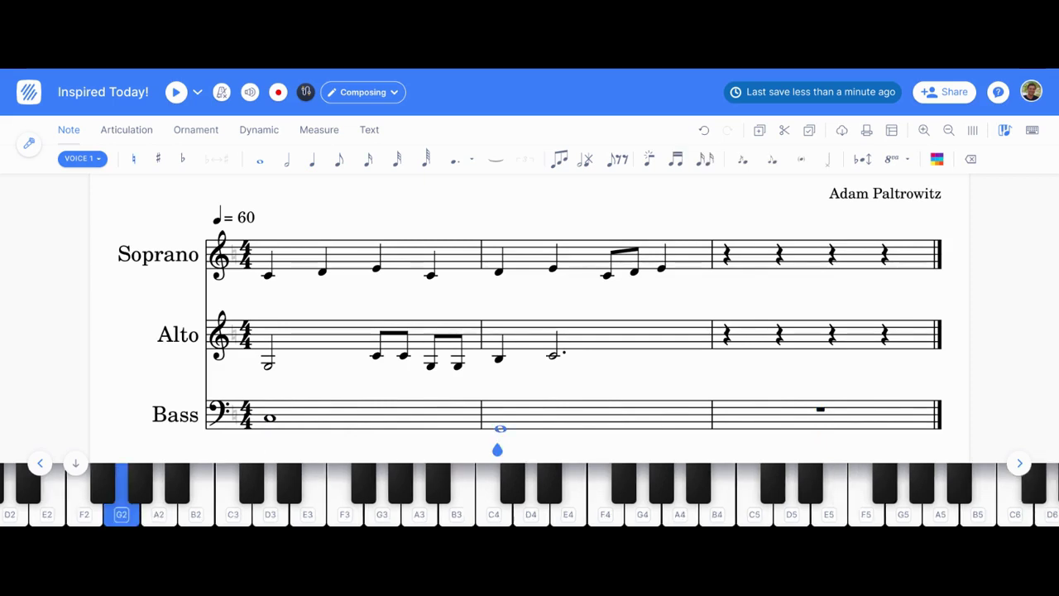
key(5)
key(Right)
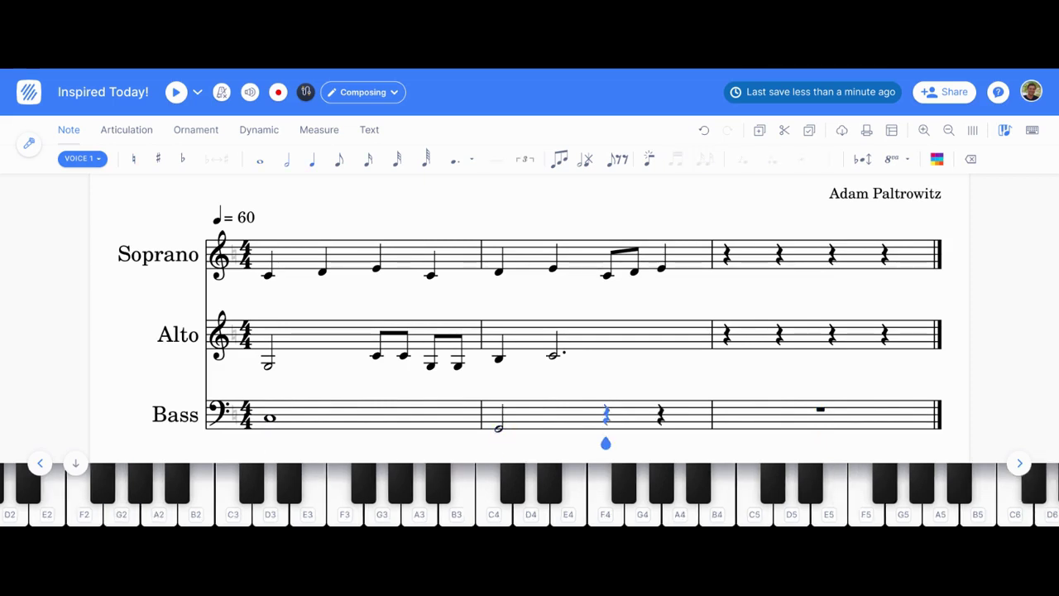
key(c)
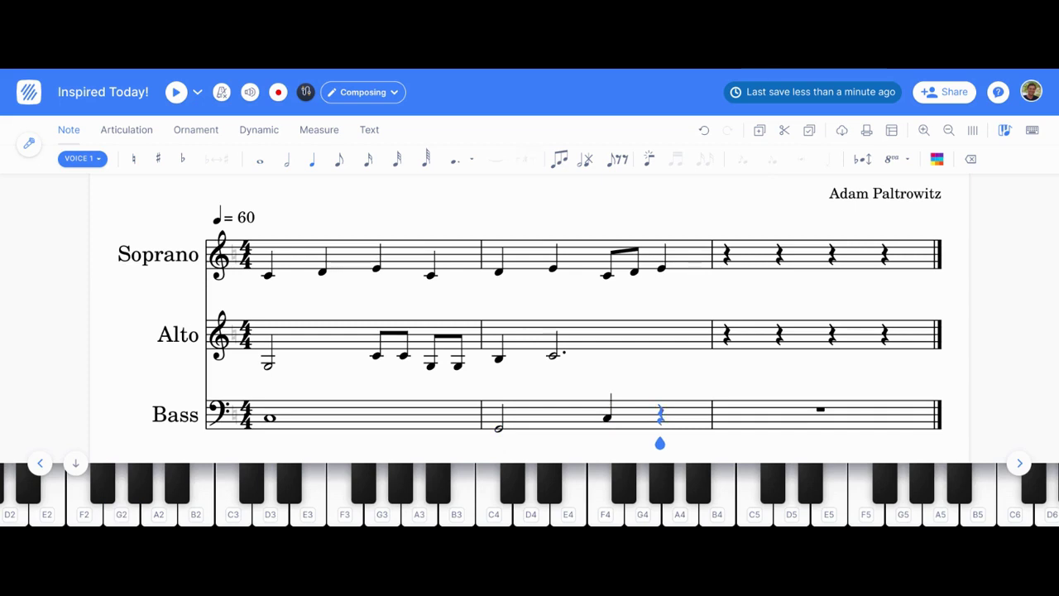
key(c)
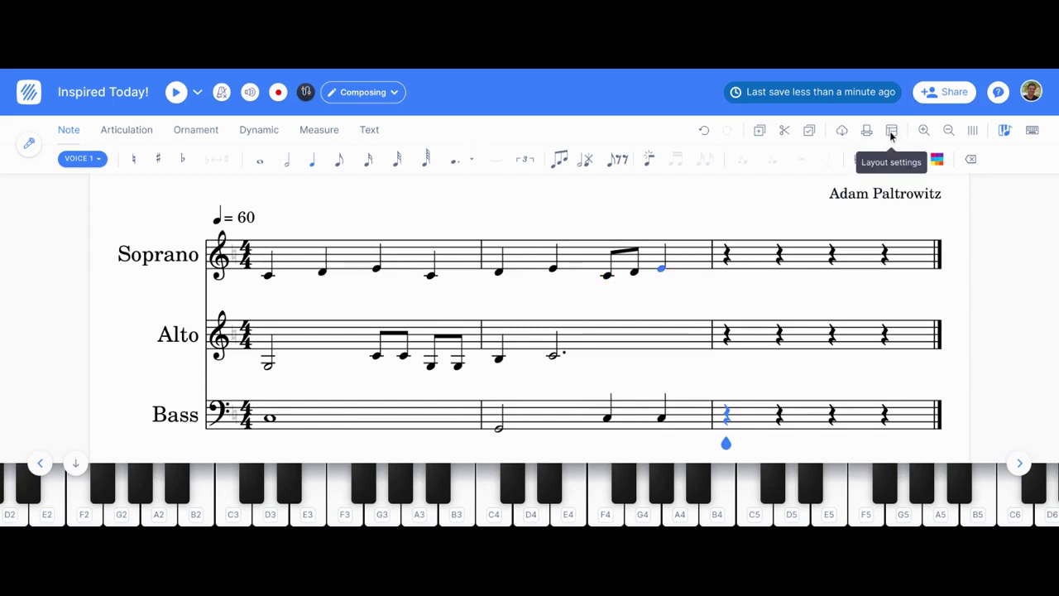
Step: Switch to horizontal layout, select all staves and transpose the score by key to G major
click(975, 135)
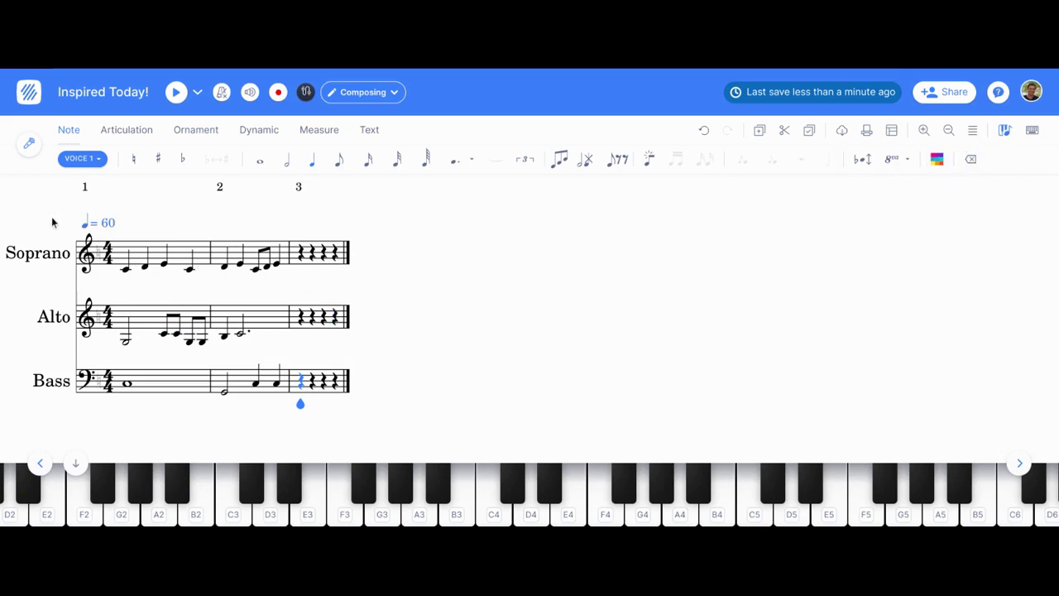
drag(73, 232, 353, 394)
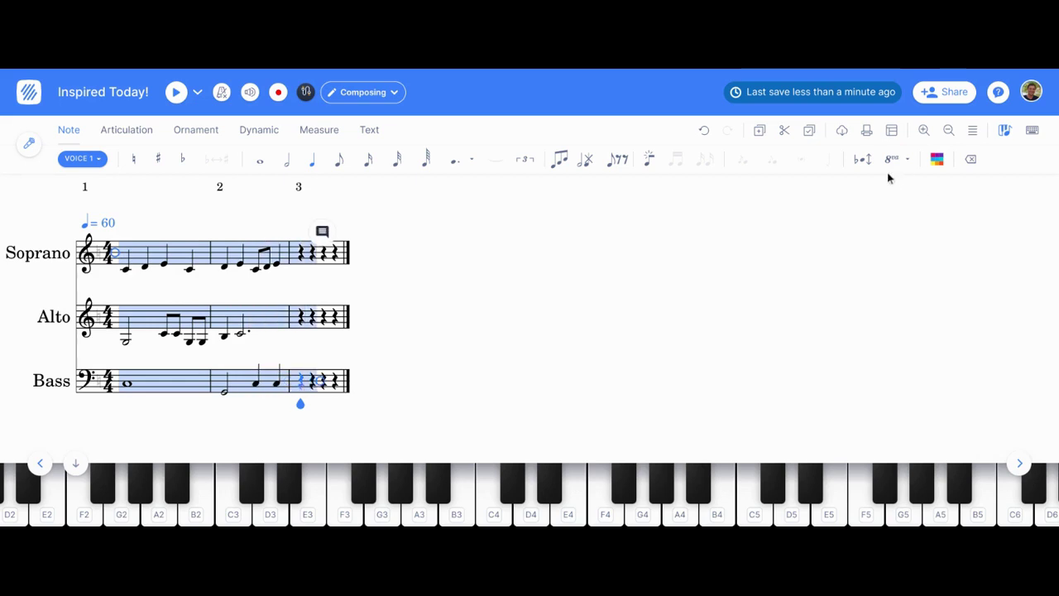
click(862, 161)
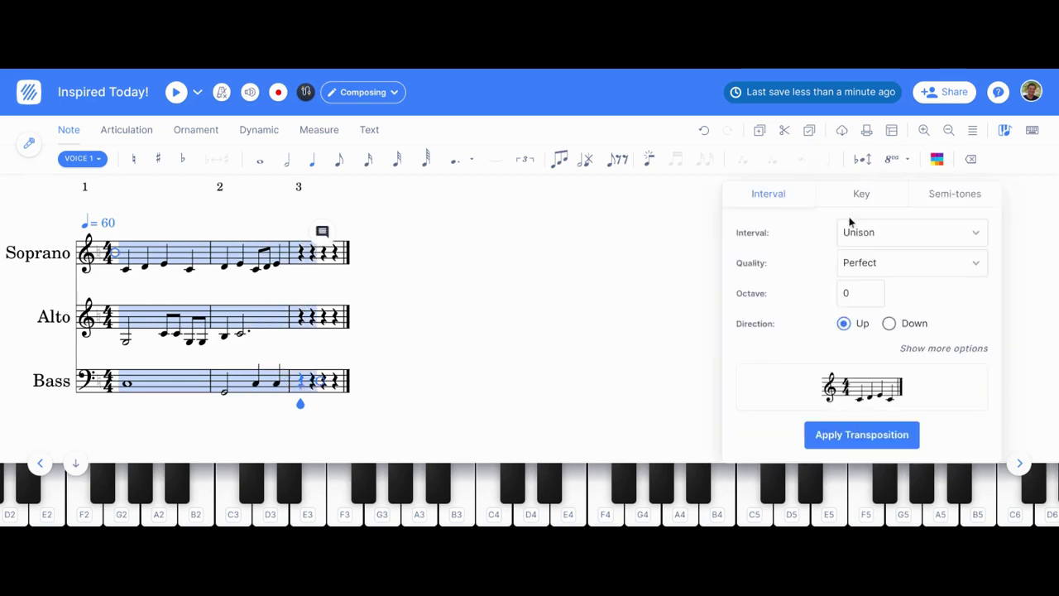
click(861, 193)
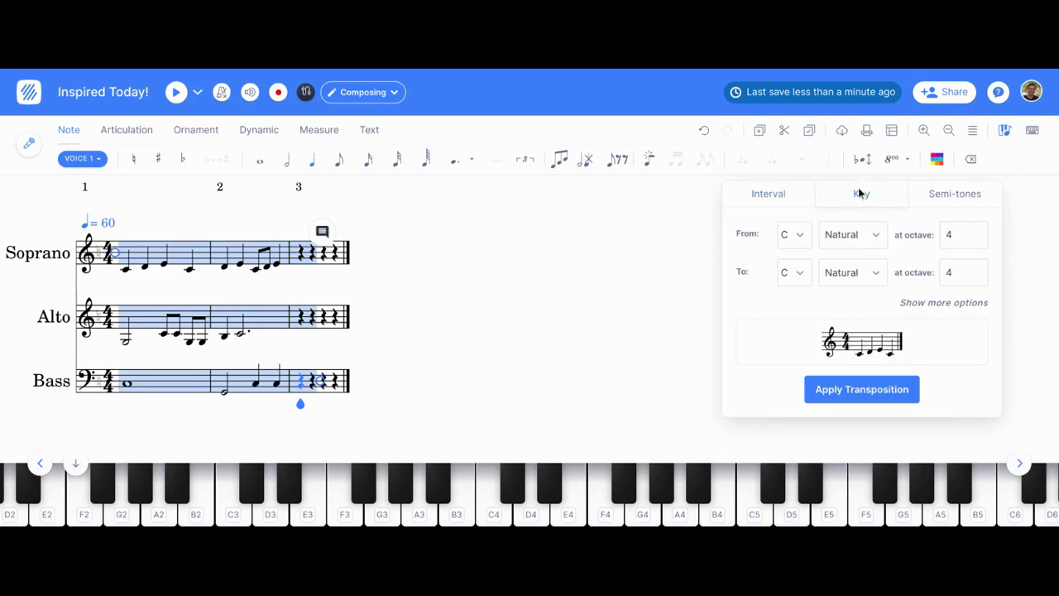
click(799, 272)
click(793, 381)
click(822, 392)
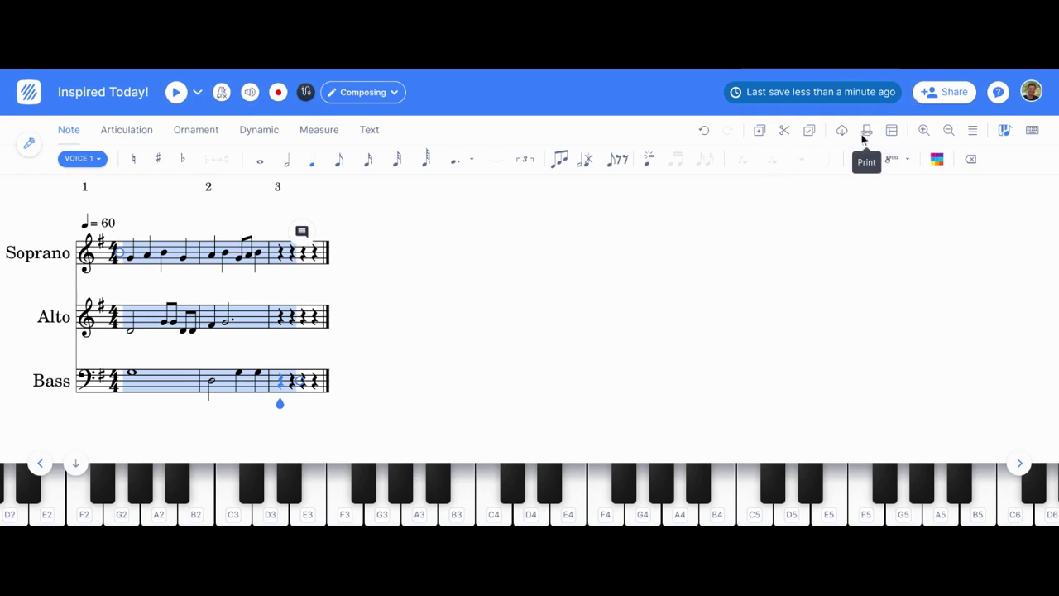
Step: Return the score to page view and hide the on-screen piano keyboard
click(971, 131)
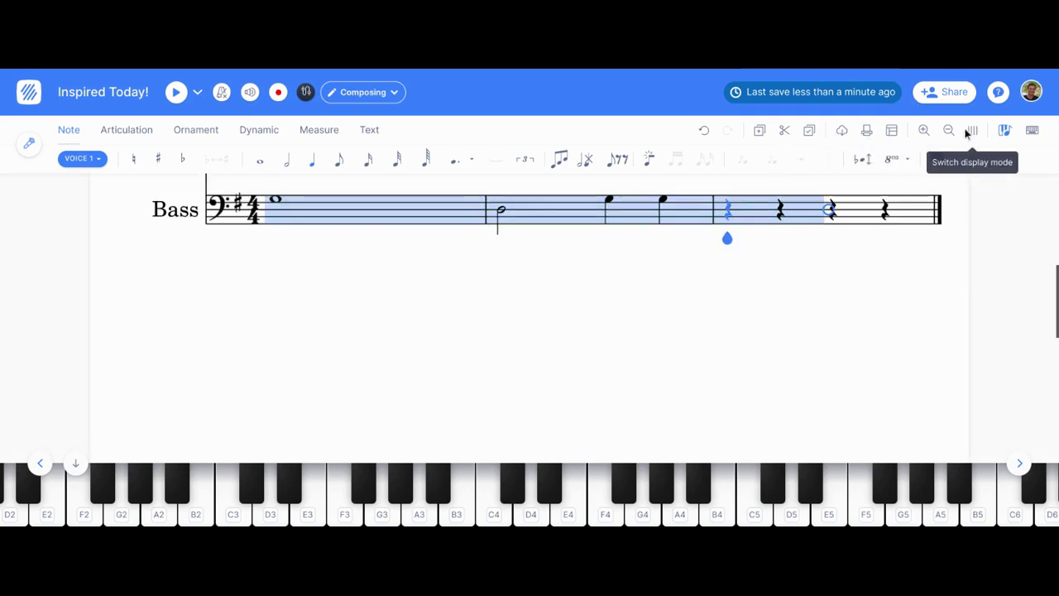
scroll(689, 265, up, 5)
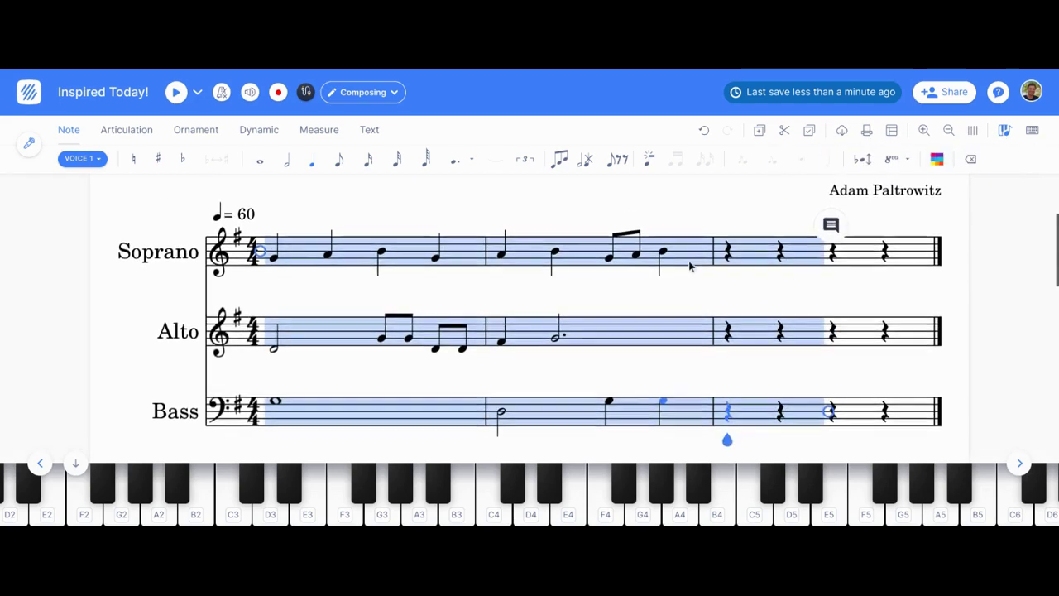
click(76, 464)
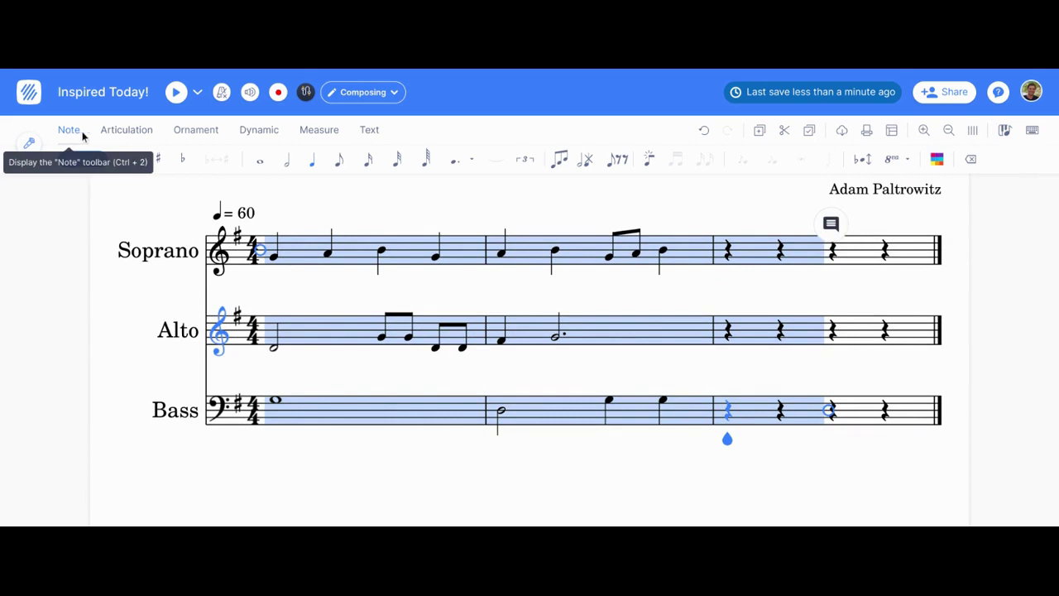
Step: Give Soprano notes 1–2 staccatos, note 3 a tenuto and note 4 an accent
click(123, 134)
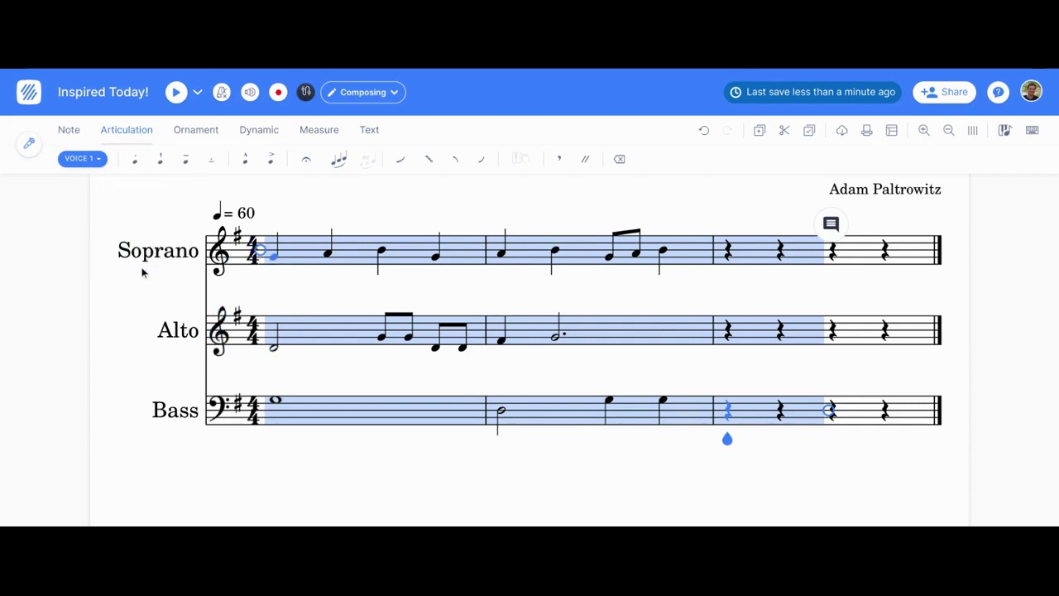
key(Escape)
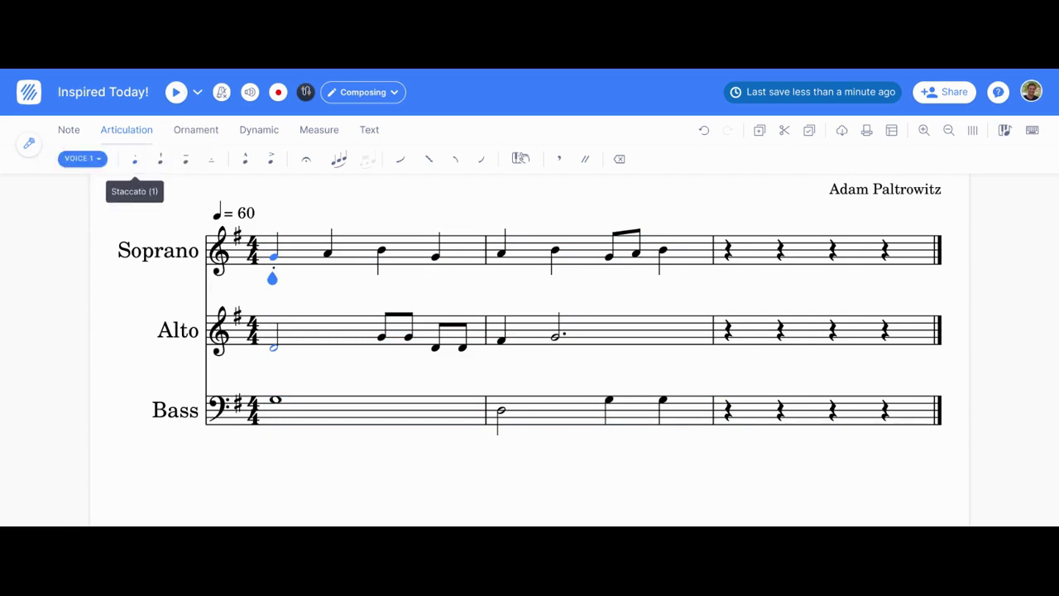
key(Right)
key(1)
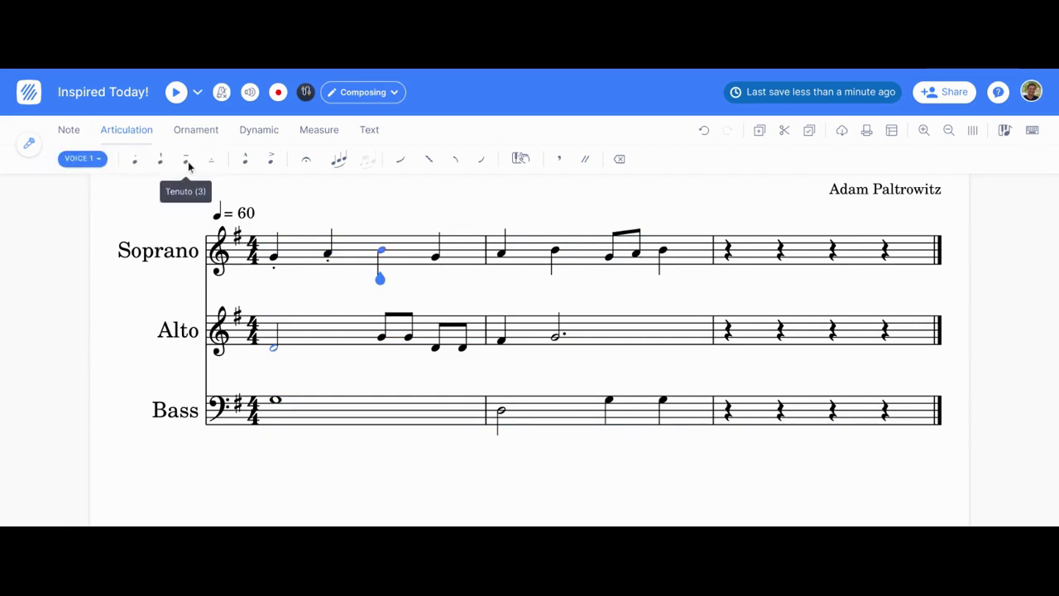
click(188, 164)
key(Right)
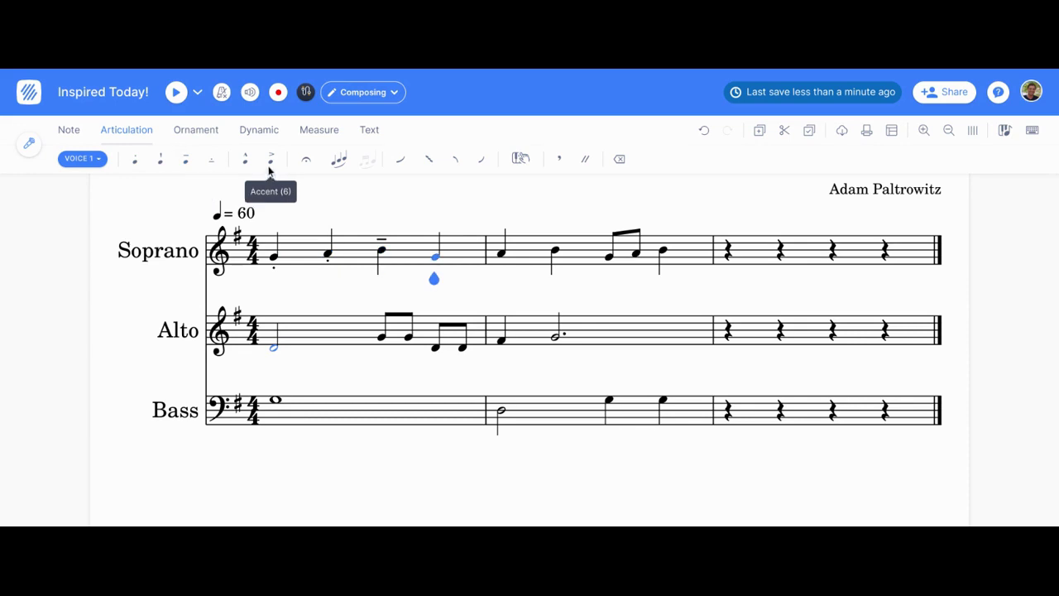
key(6)
key(Right)
key(Right)
key(Right)
key(Right)
key(Right)
key(Right)
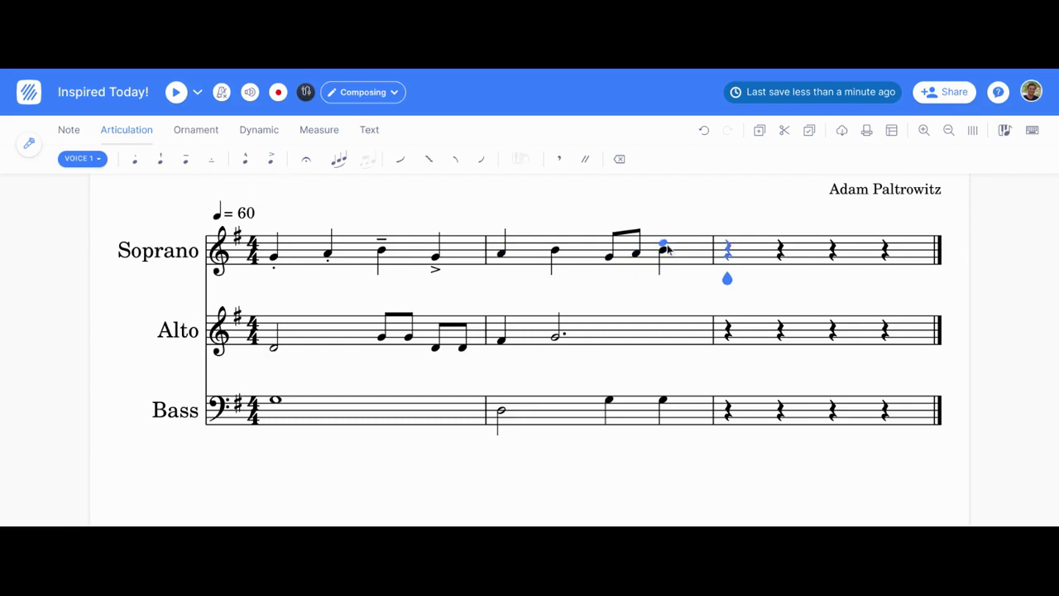
click(328, 253)
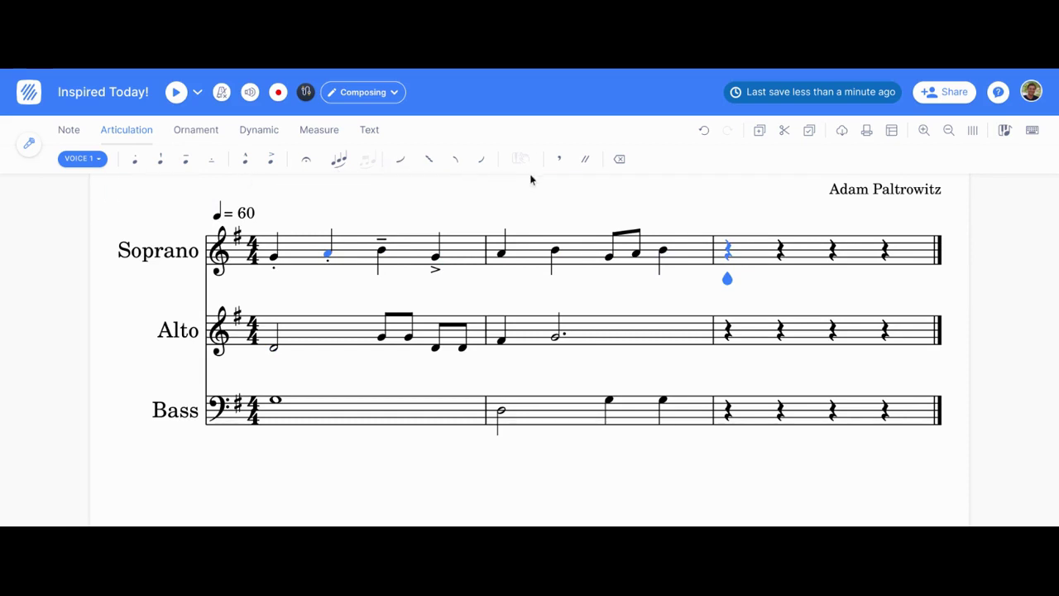
Step: Add a crescendo hairpin starting from the first Soprano note
click(182, 131)
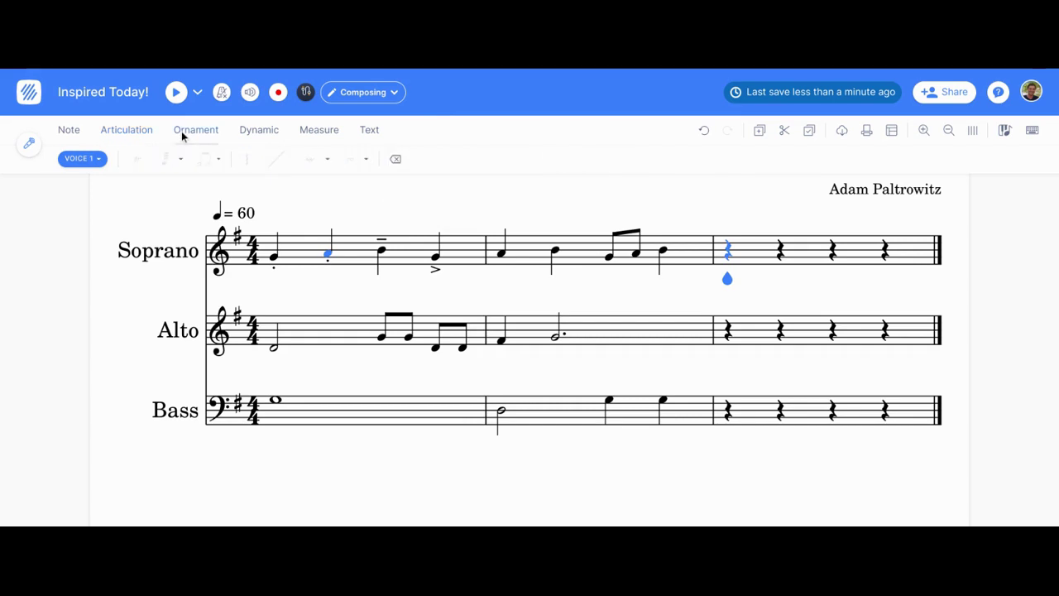
click(274, 258)
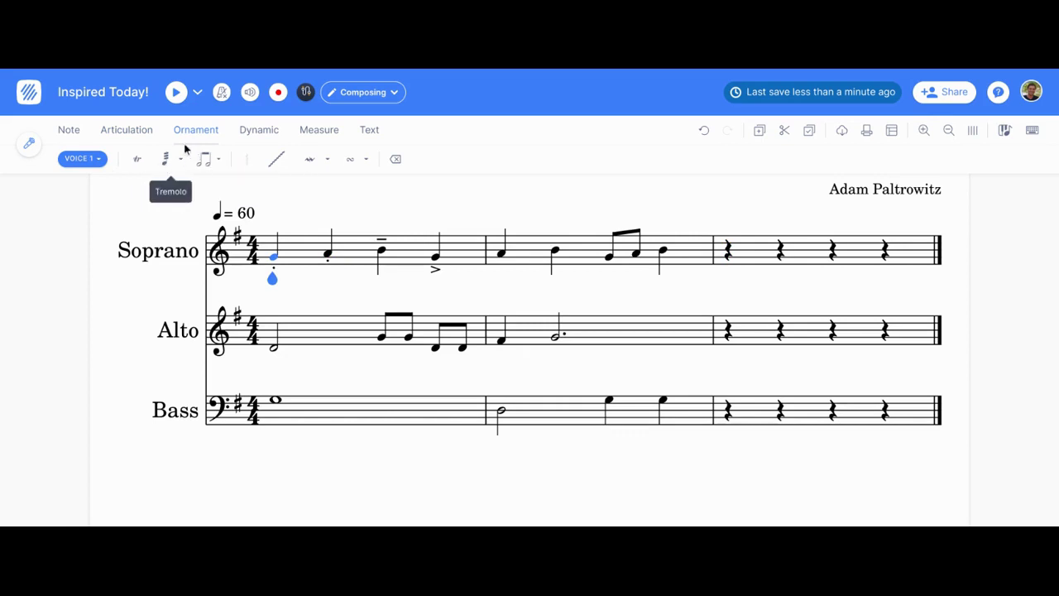
click(248, 133)
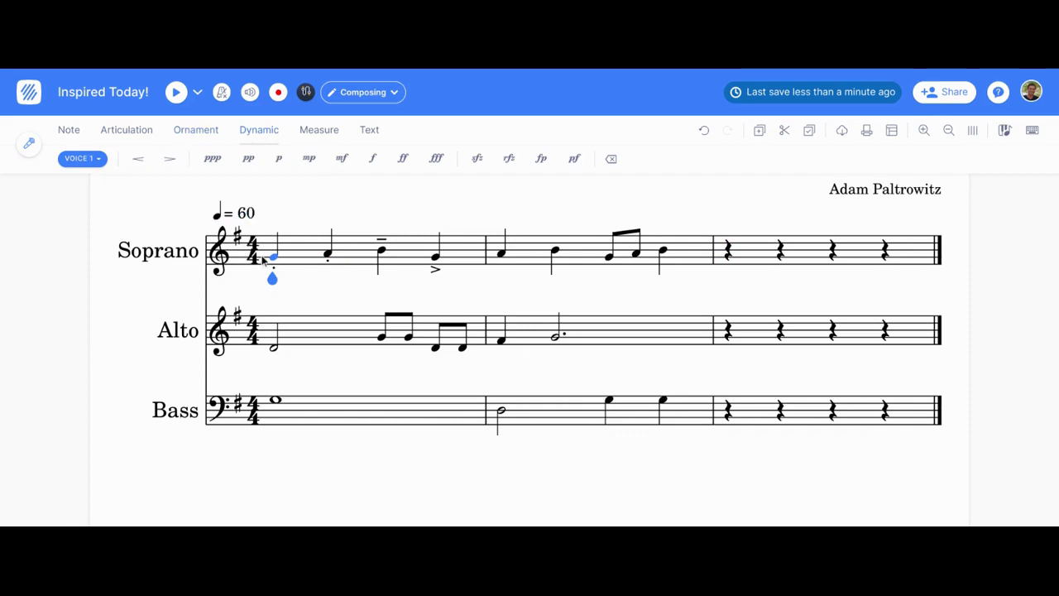
click(139, 158)
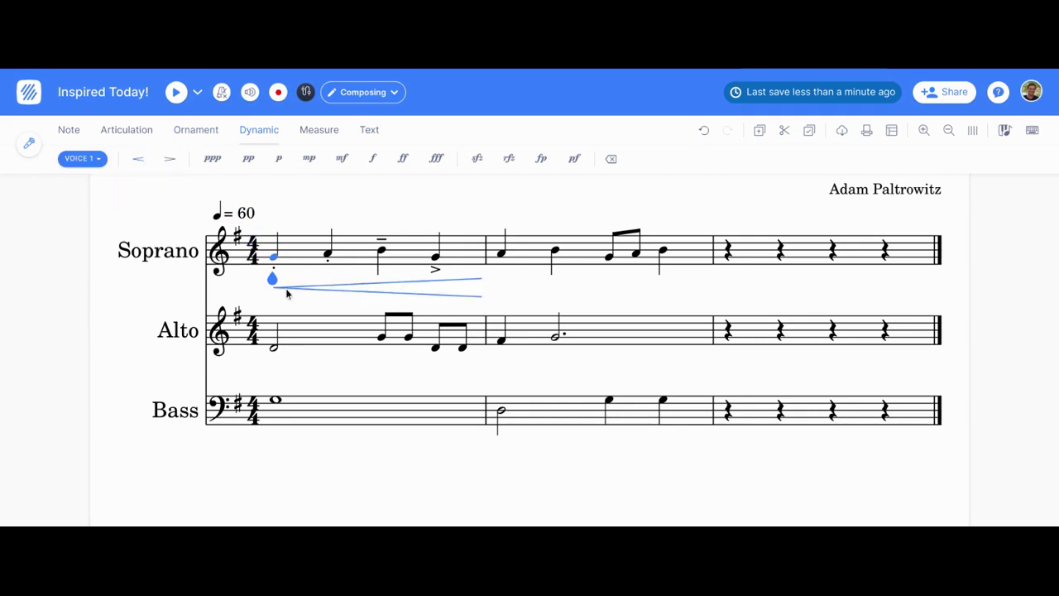
Step: Move the crescendo above the Soprano staff and stretch it to the end of measure 2
click(356, 297)
drag(356, 297, 356, 251)
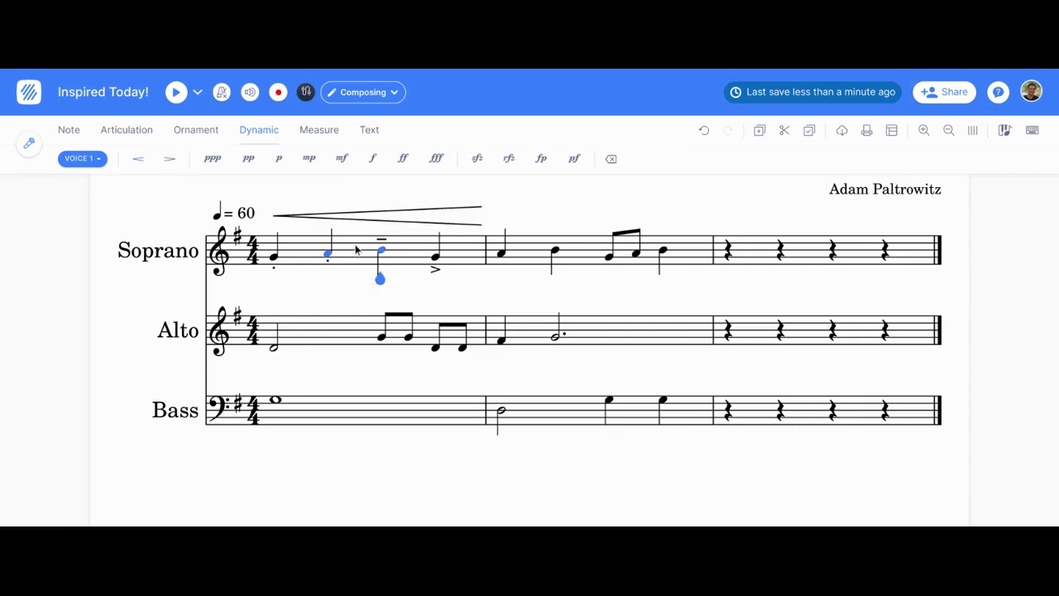
click(422, 214)
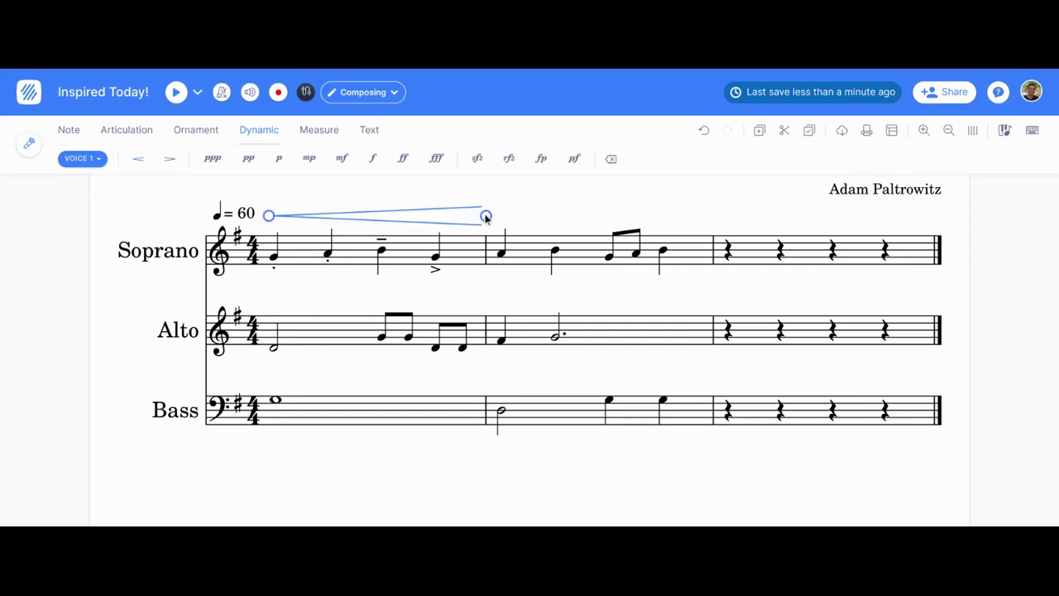
drag(486, 216, 709, 215)
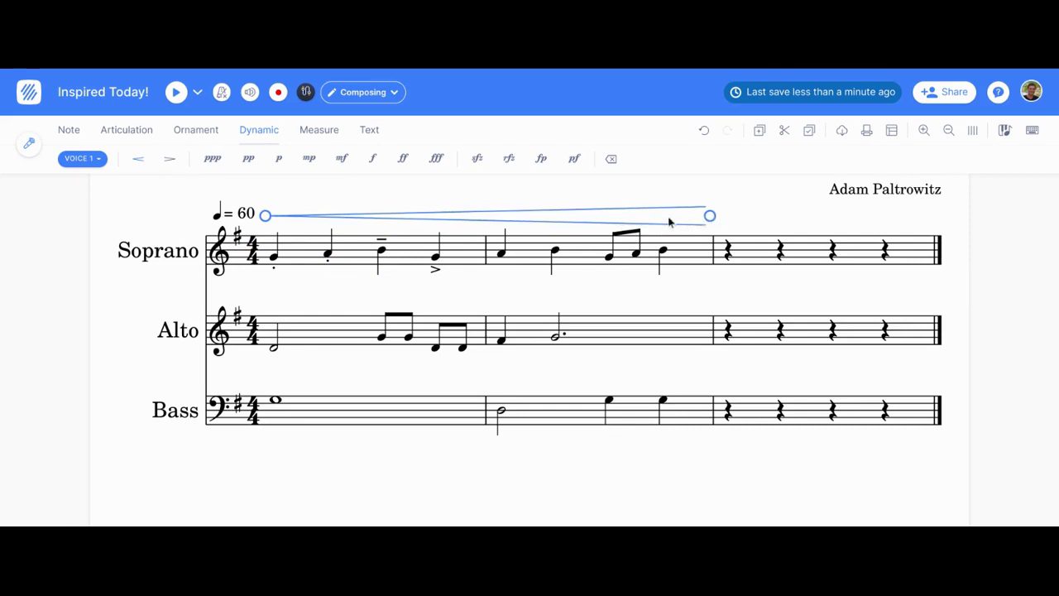
click(648, 206)
scroll(248, 343, up, 2)
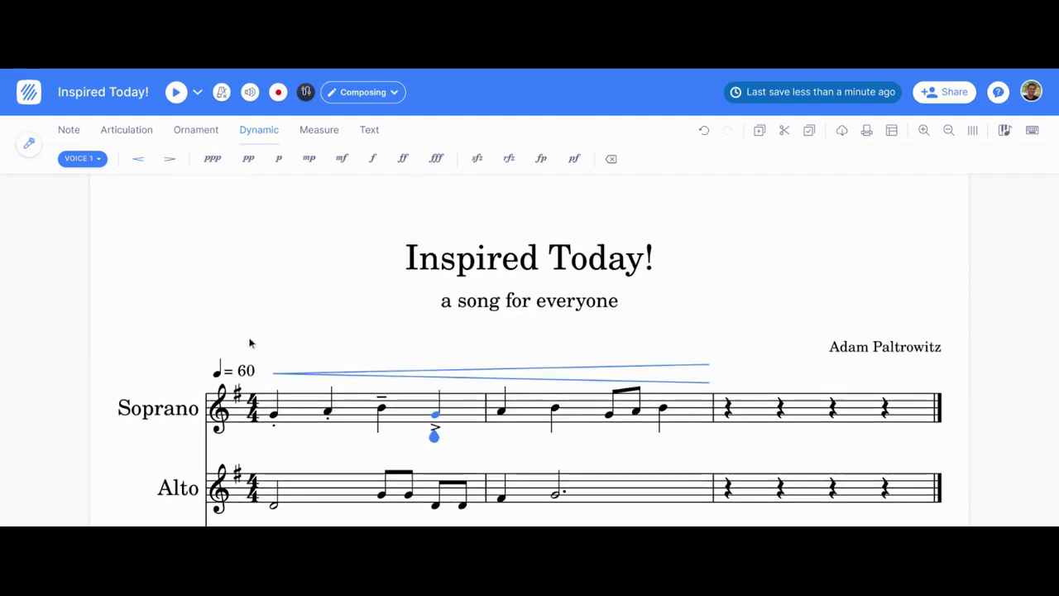
Step: Mark the first Alto note piano (p)
click(271, 418)
scroll(265, 422, down, 2)
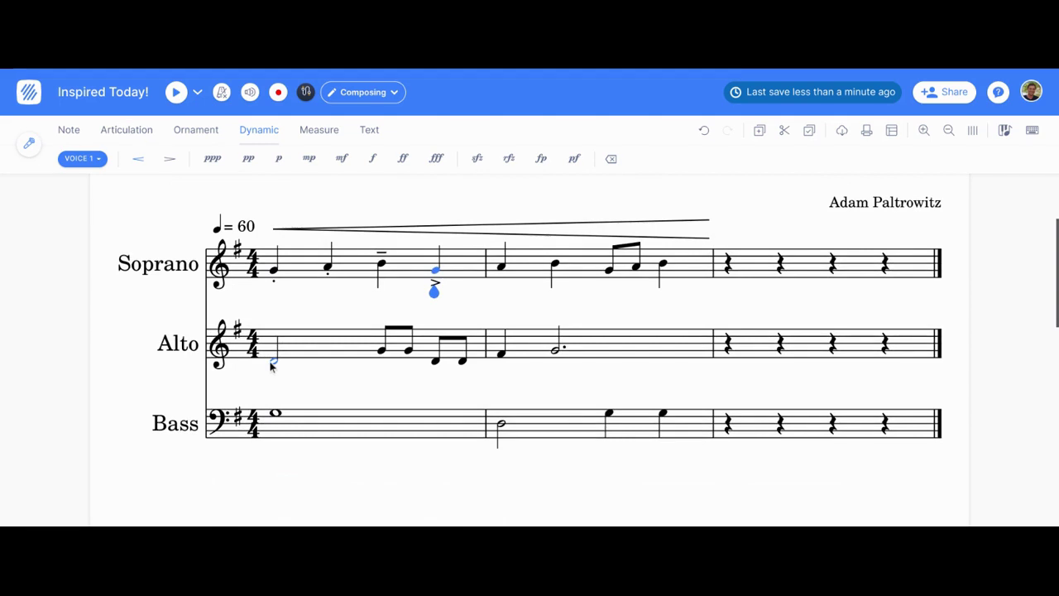
click(271, 367)
scroll(207, 172, up, 2)
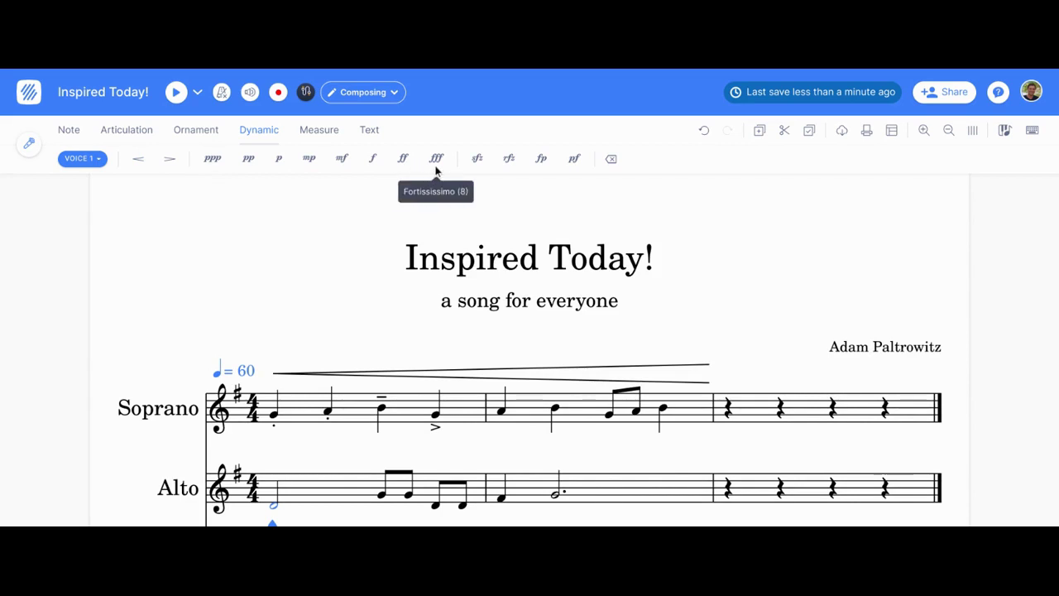
click(279, 159)
Step: Mark the first Bass note mp, then select the measure-2 Bass half note and beat-3 quarter note
scroll(411, 477, down, 3)
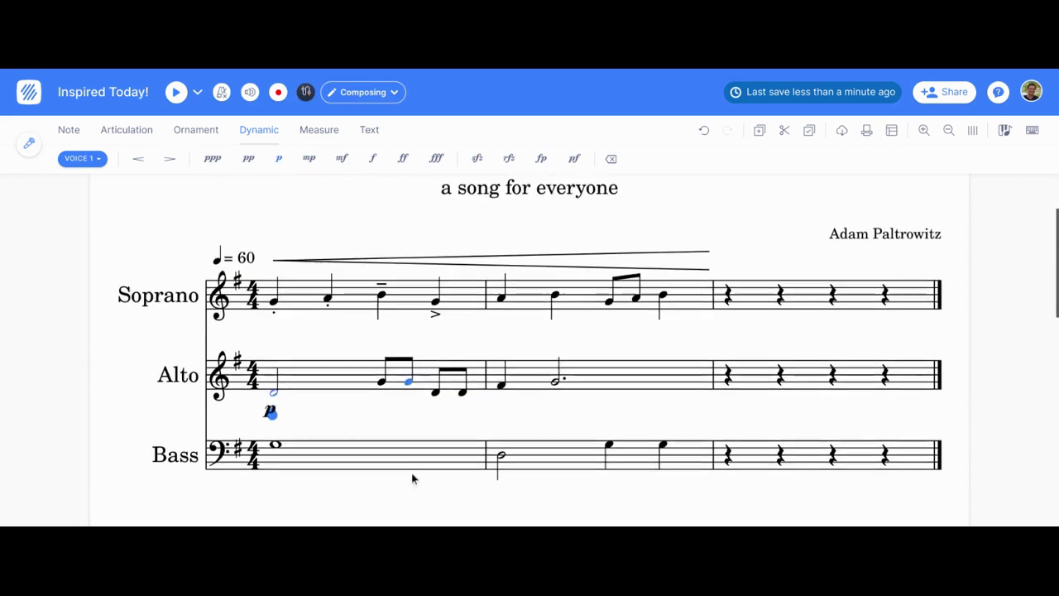
click(275, 406)
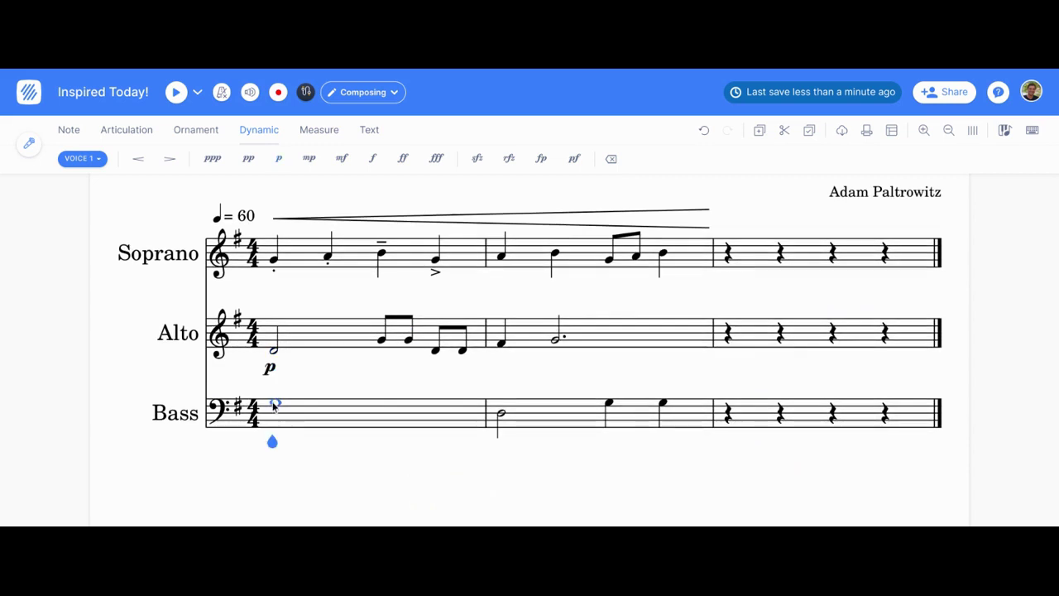
click(308, 158)
click(500, 412)
click(608, 404)
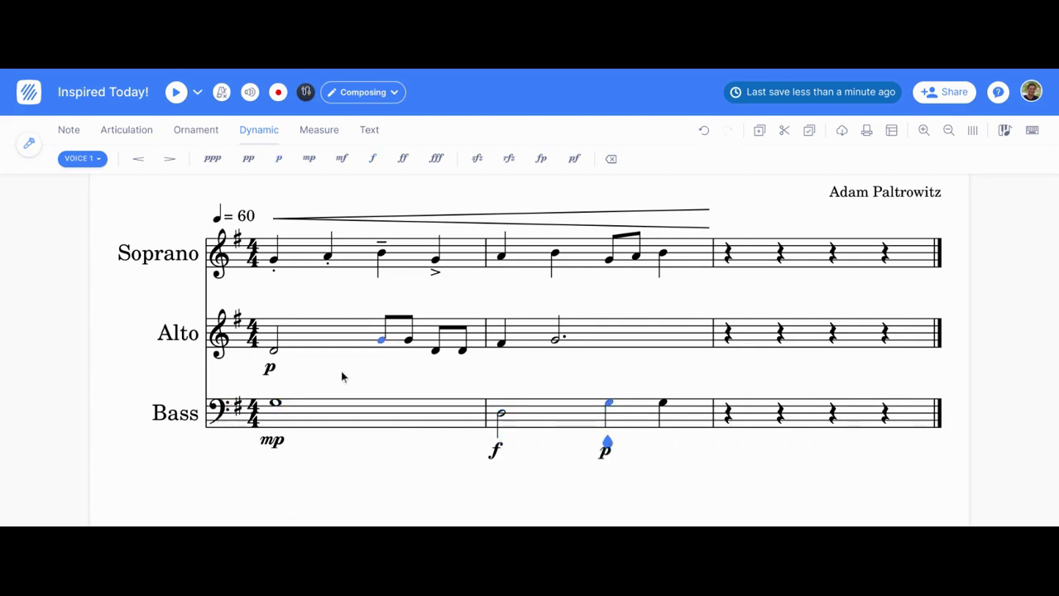
scroll(508, 166, up, 4)
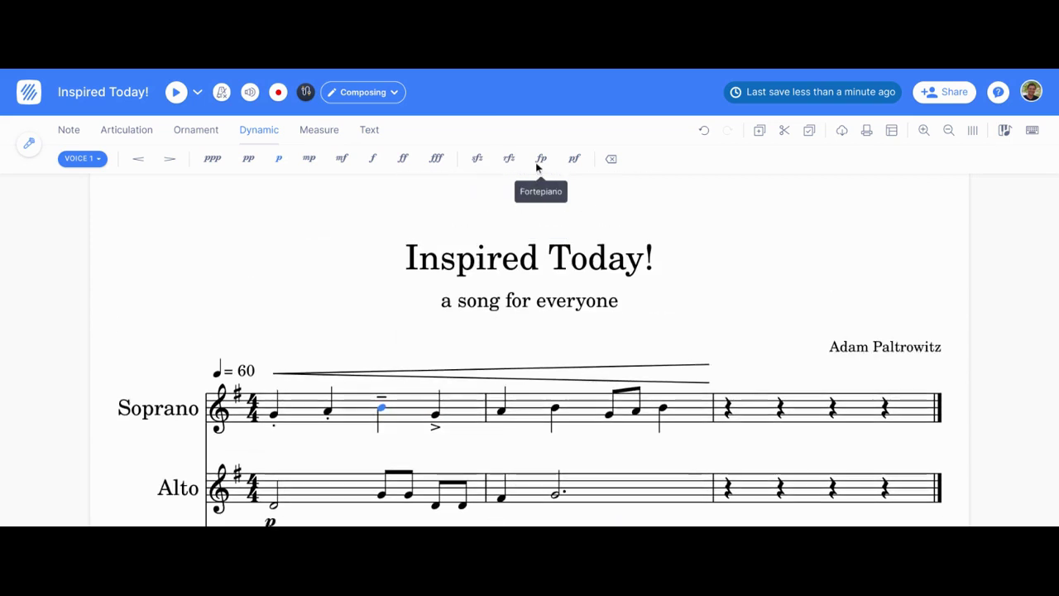
Step: Delete the empty third measure using the measure tools
click(315, 130)
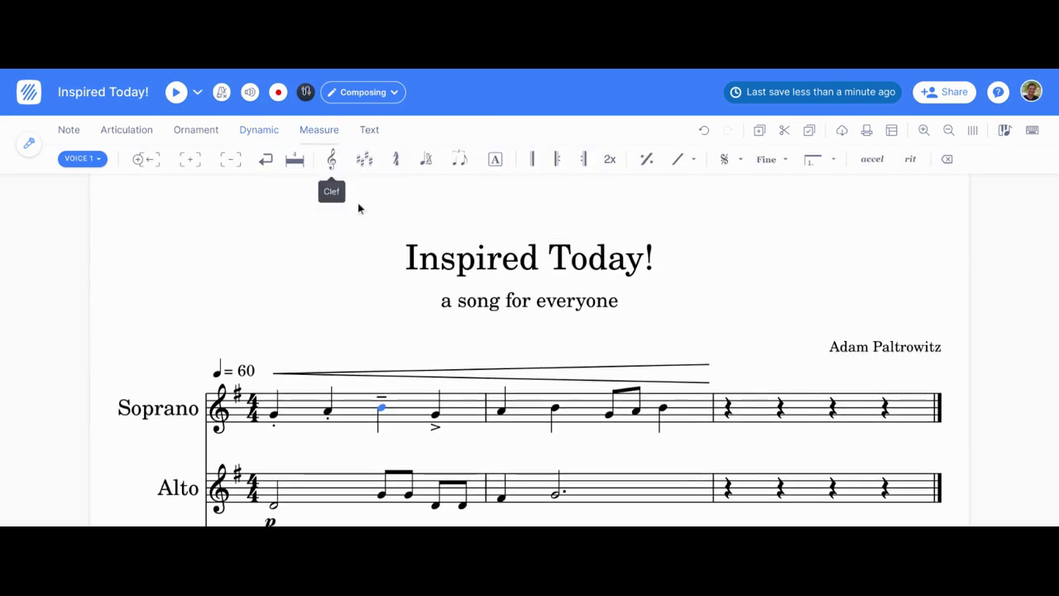
scroll(414, 320, down, 2)
scroll(414, 320, down, 2)
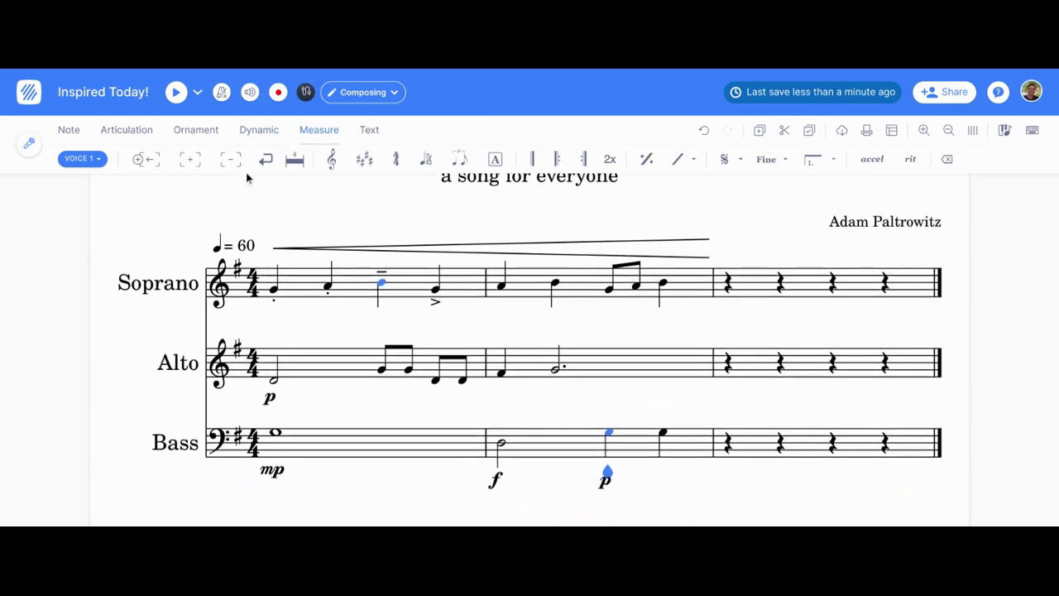
scroll(188, 161, up, 4)
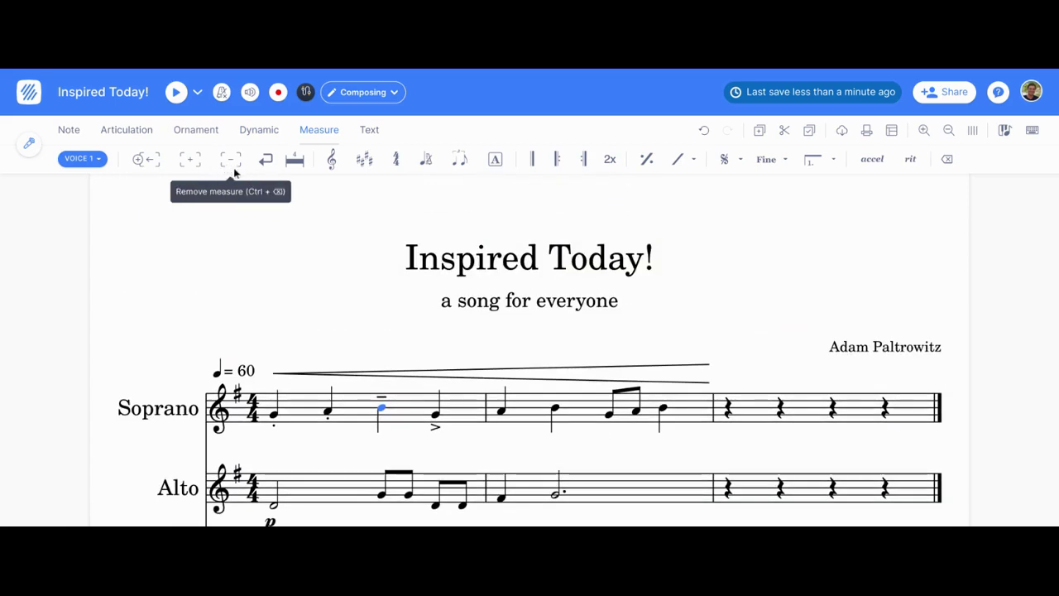
click(513, 372)
click(670, 463)
scroll(685, 462, down, 4)
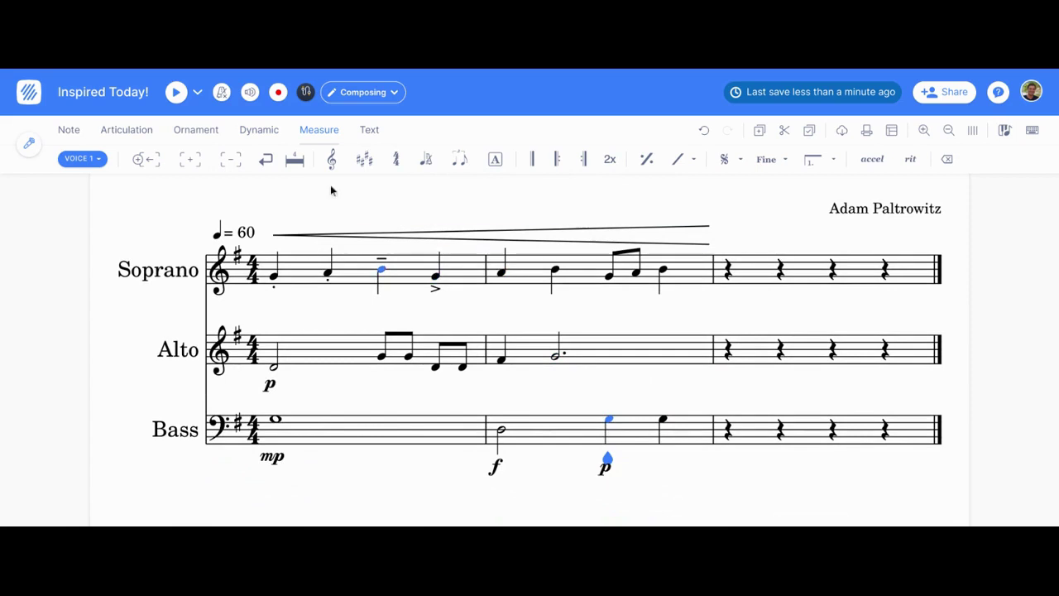
click(730, 280)
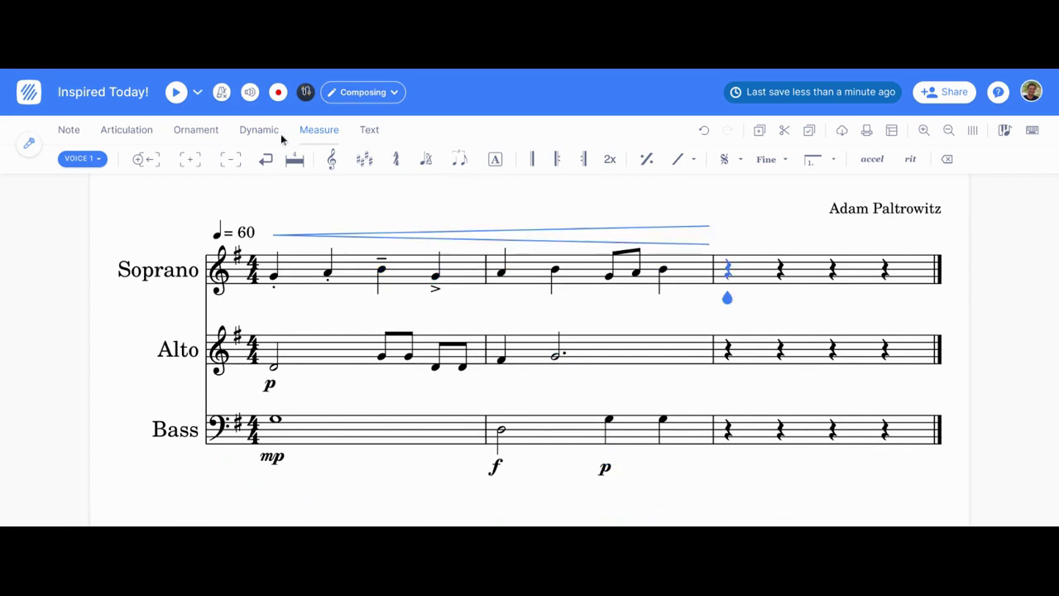
click(231, 159)
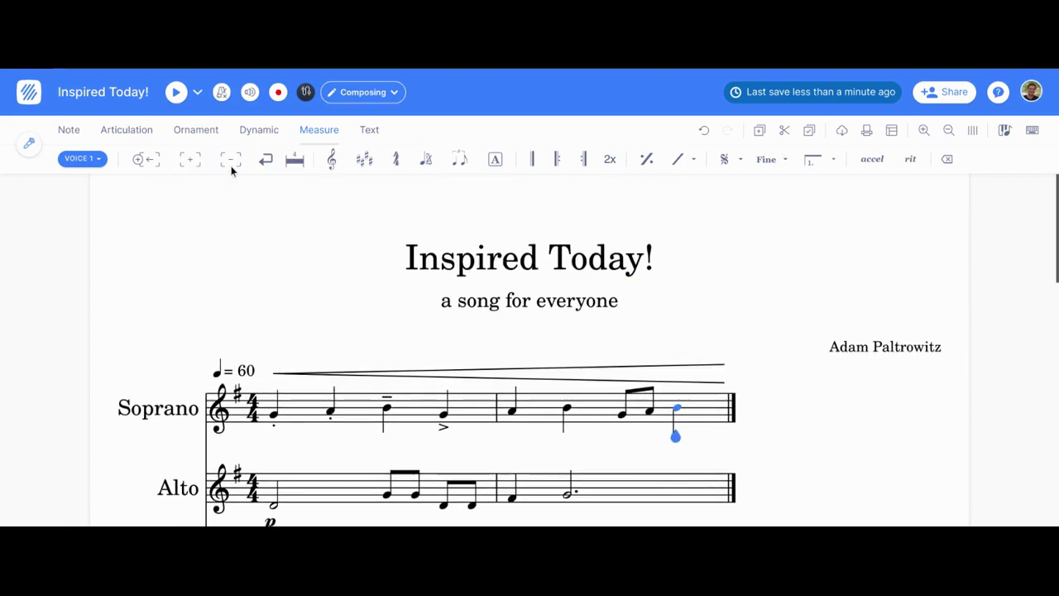
Step: Add rehearsal mark A above measure 2
scroll(425, 382, down, 4)
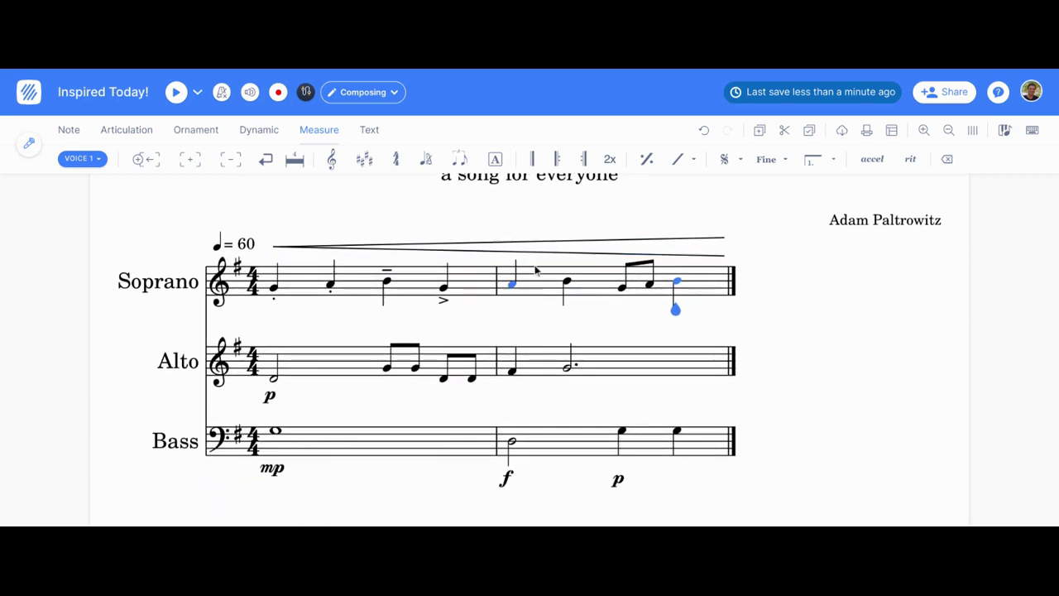
scroll(492, 162, up, 4)
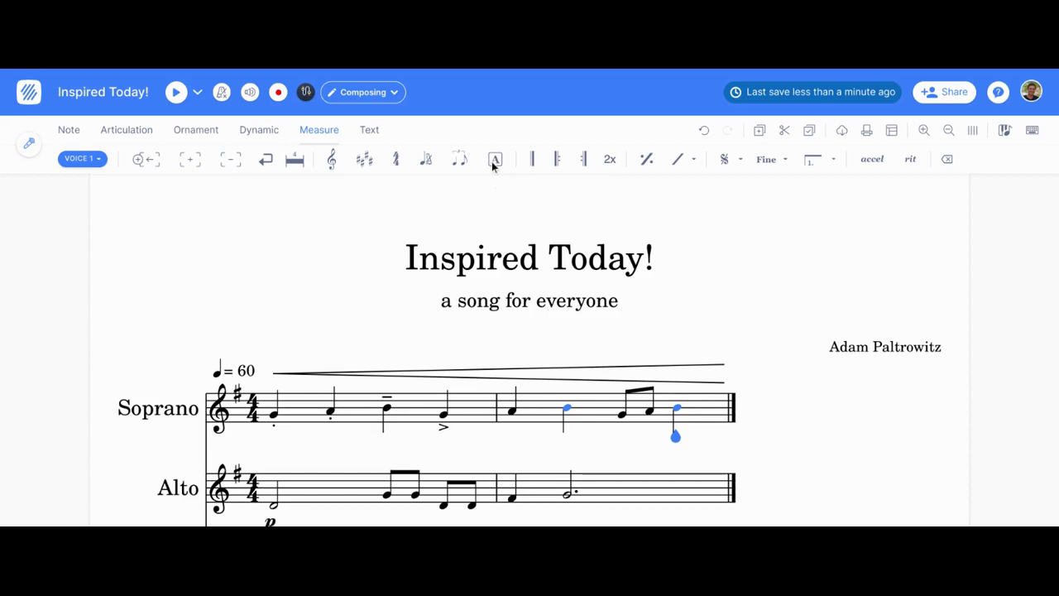
scroll(451, 409, down, 5)
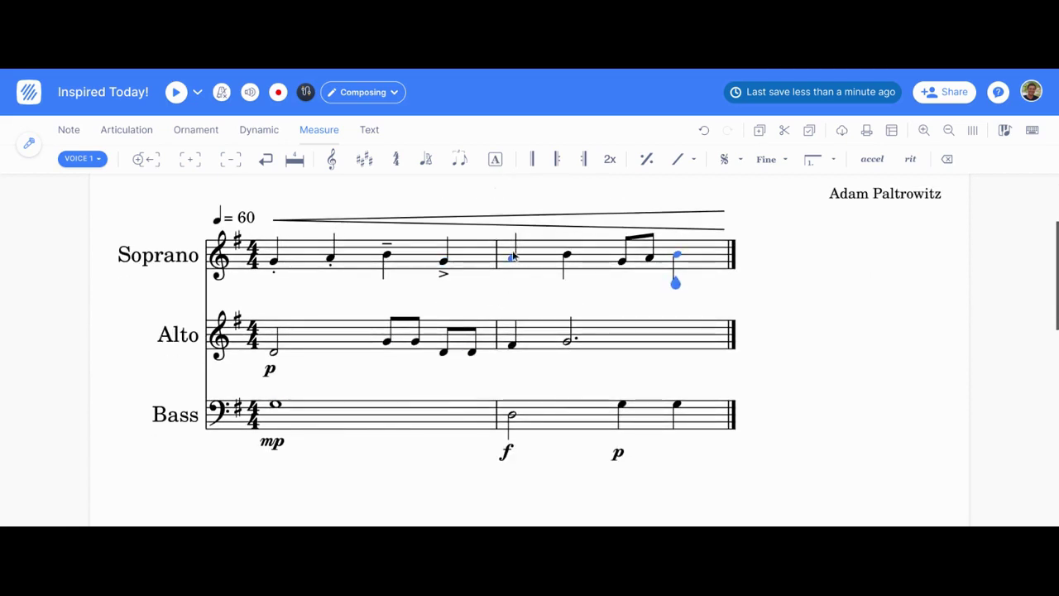
scroll(497, 160, up, 5)
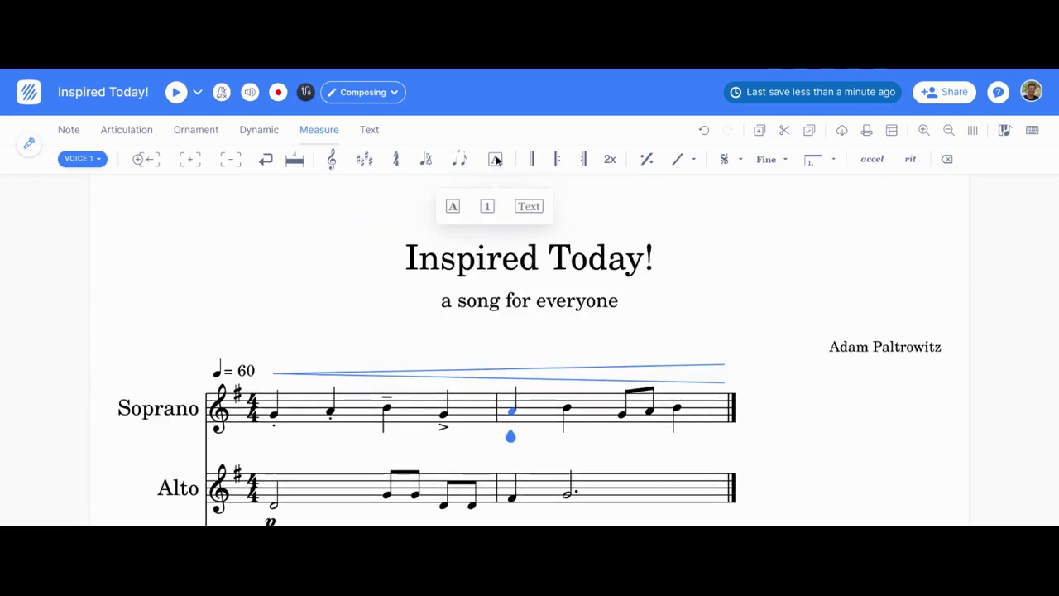
click(453, 209)
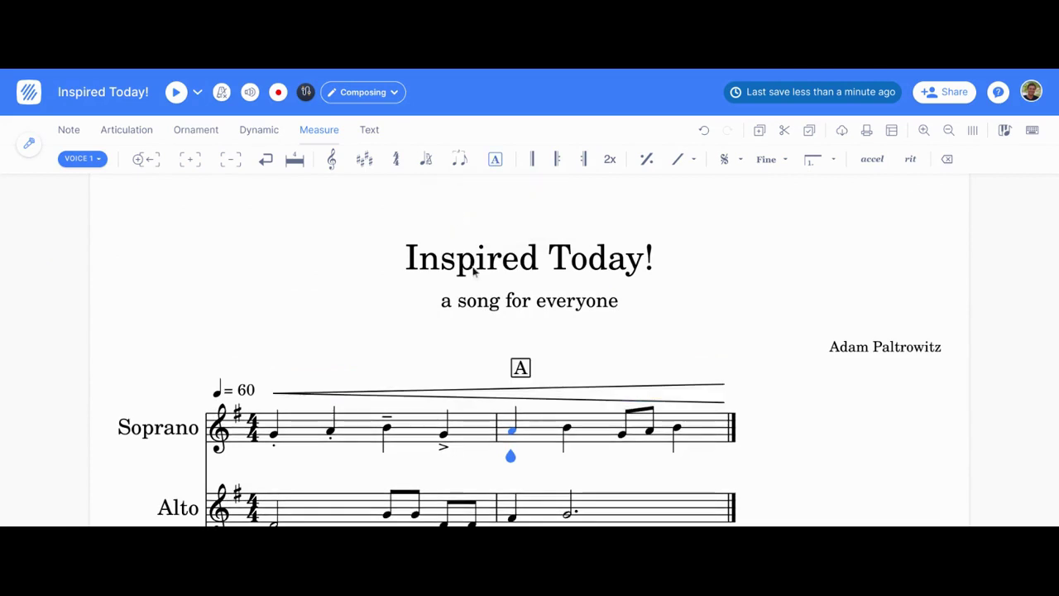
Step: Add a rit. marking spanning measure 2
scroll(499, 352, down, 2)
scroll(498, 352, down, 2)
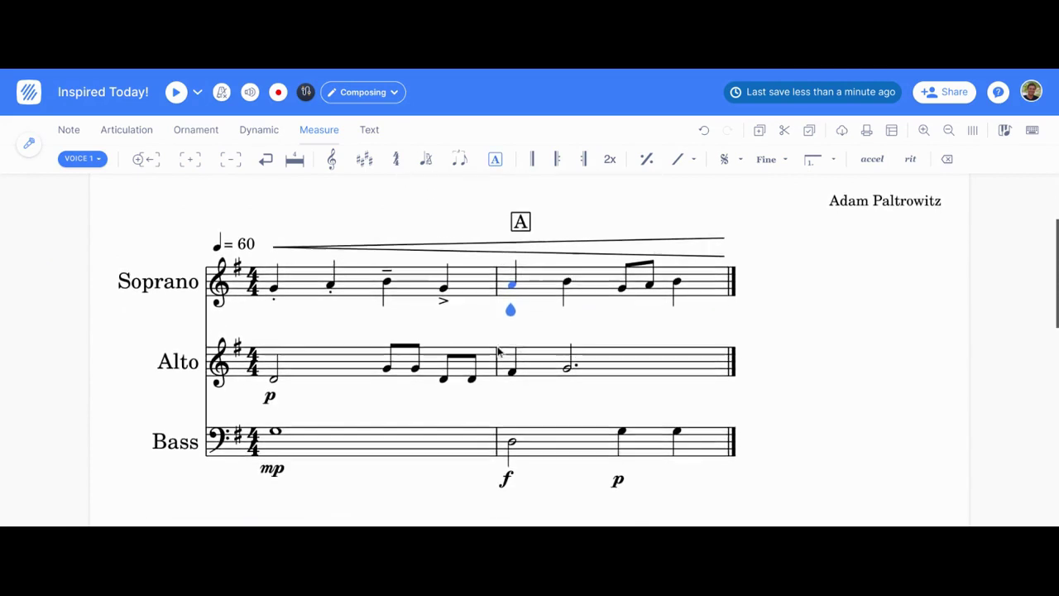
scroll(919, 158, up, 4)
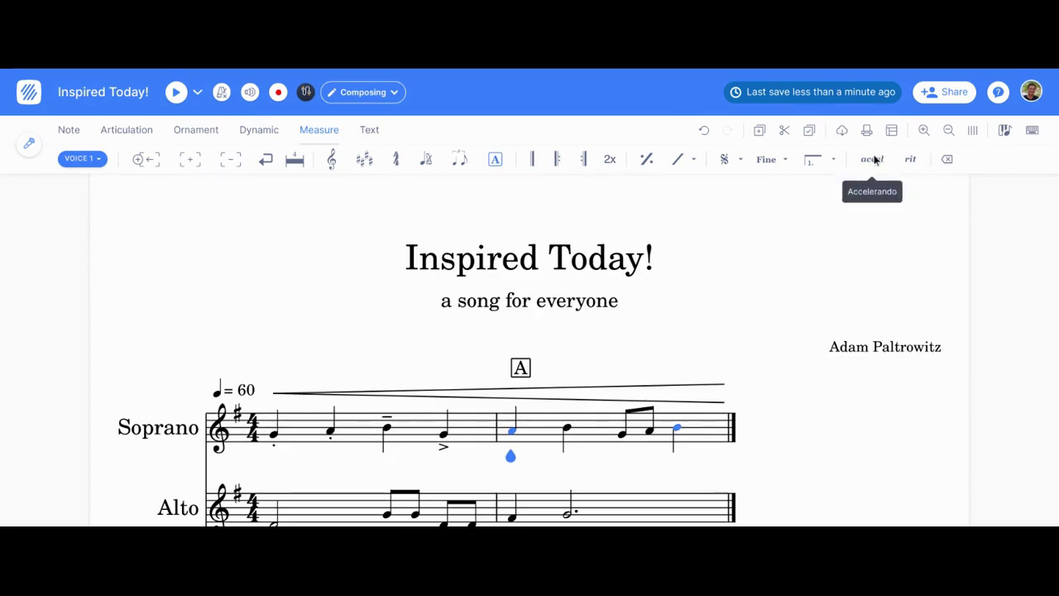
click(913, 163)
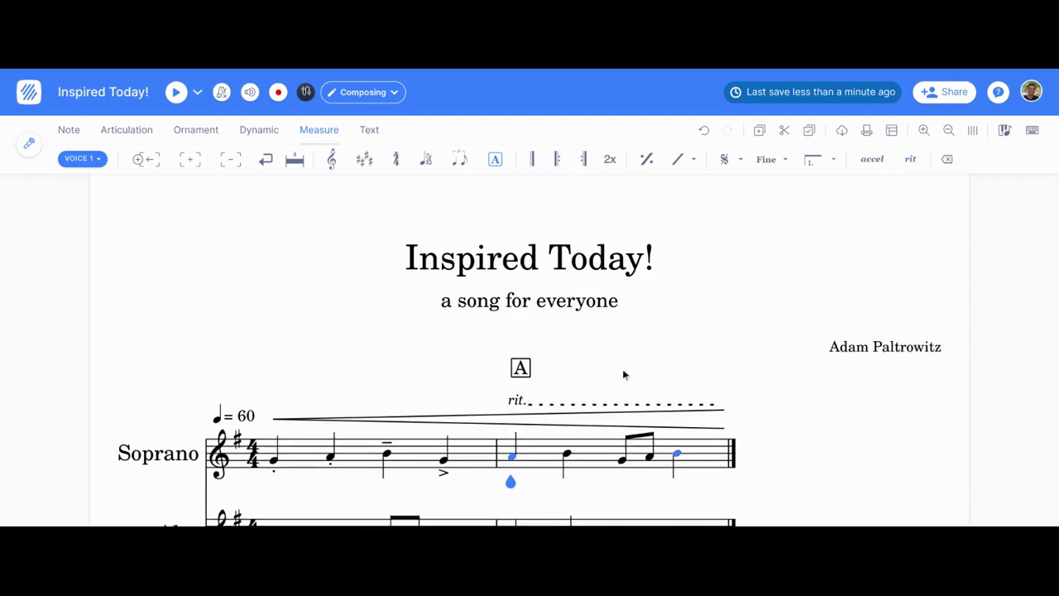
click(514, 399)
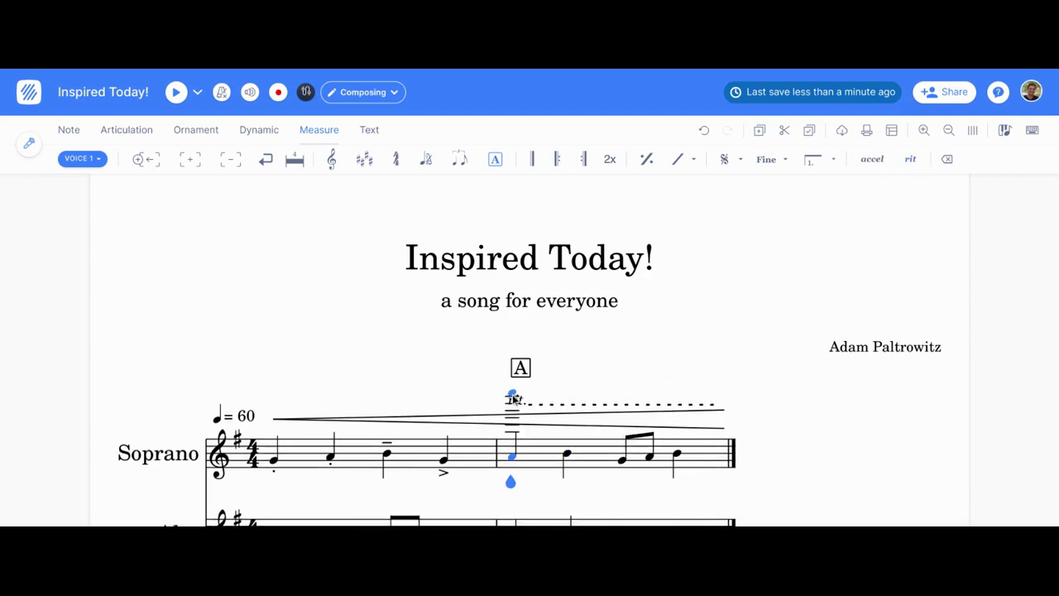
click(369, 132)
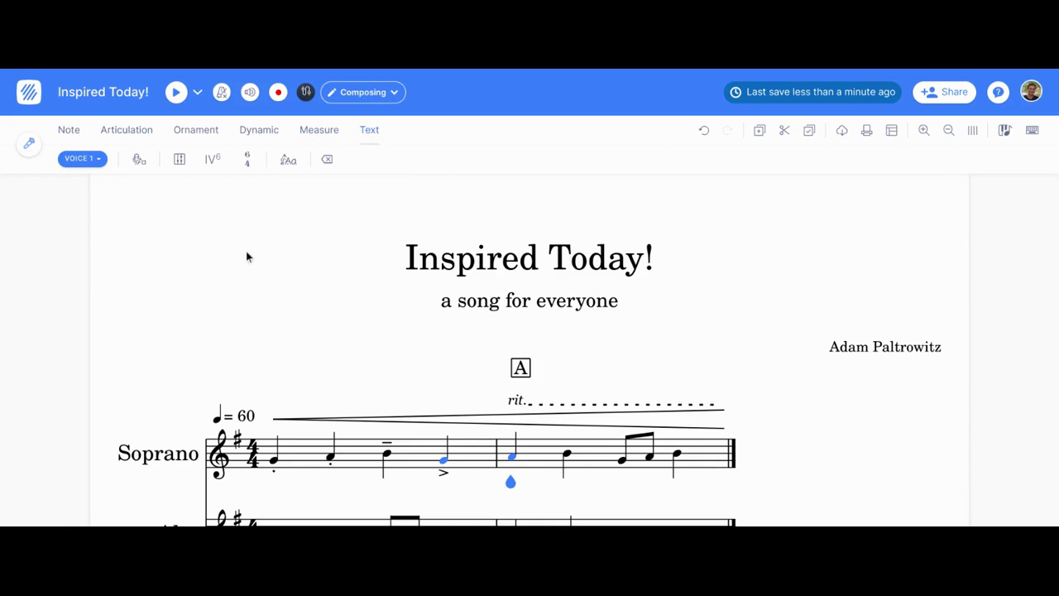
Step: Enter the lyrics 'Hel-lo how are you' under the first five Soprano notes
scroll(239, 197, down, 2)
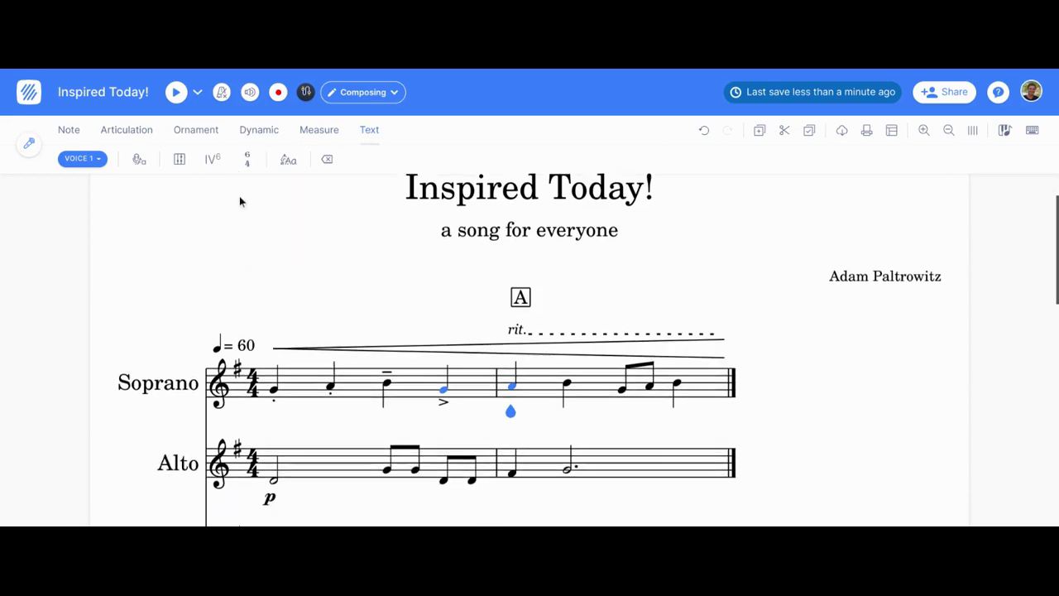
click(139, 158)
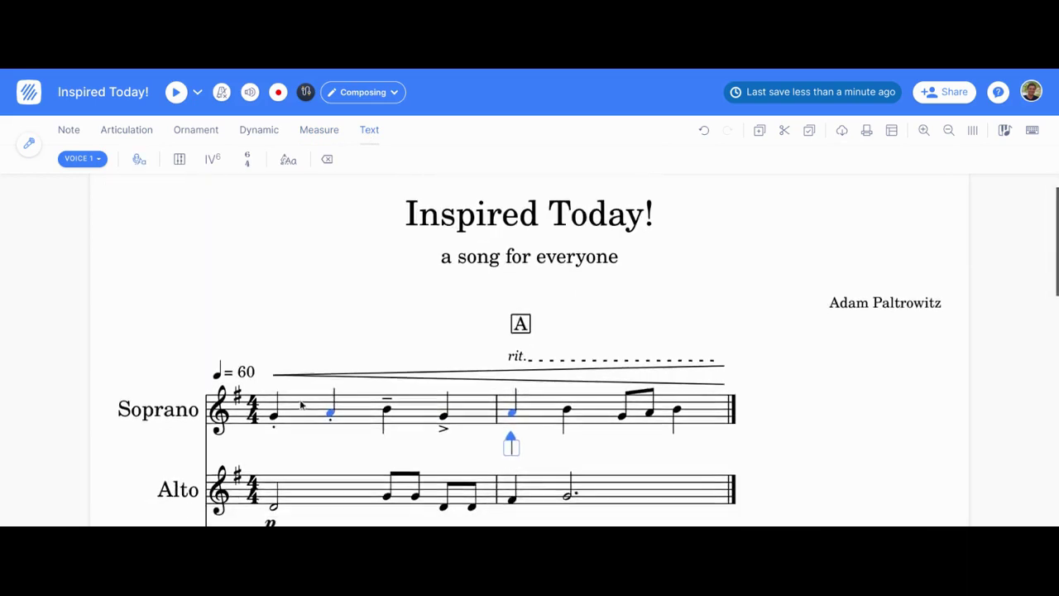
key(Left)
key(Left)
key(Left)
key(Left)
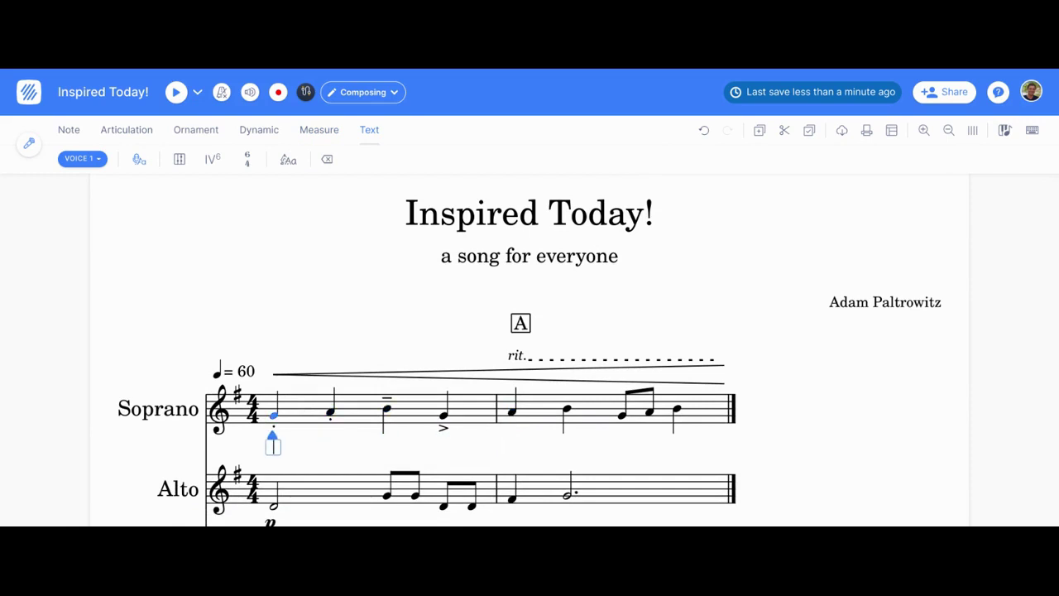
text(hel)
key(BackSpace)
key(BackSpace)
key(BackSpace)
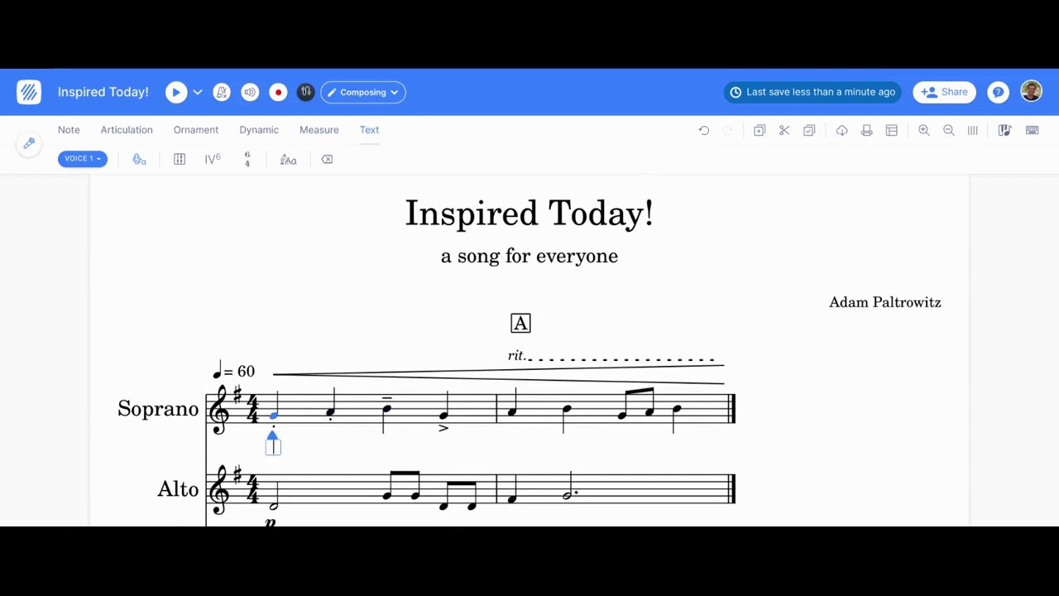
text(Hel)
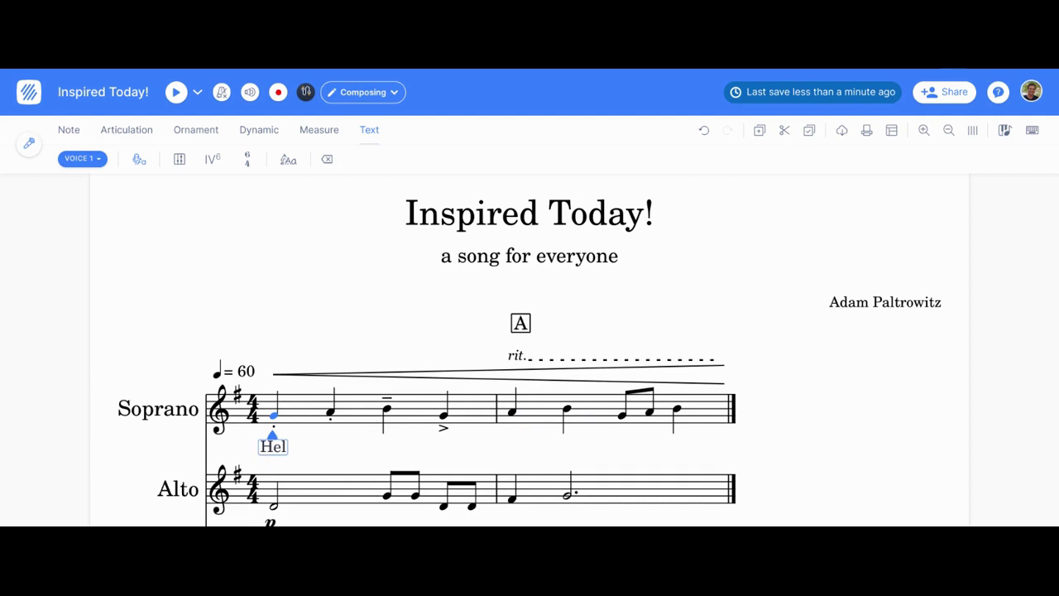
text(-lo how)
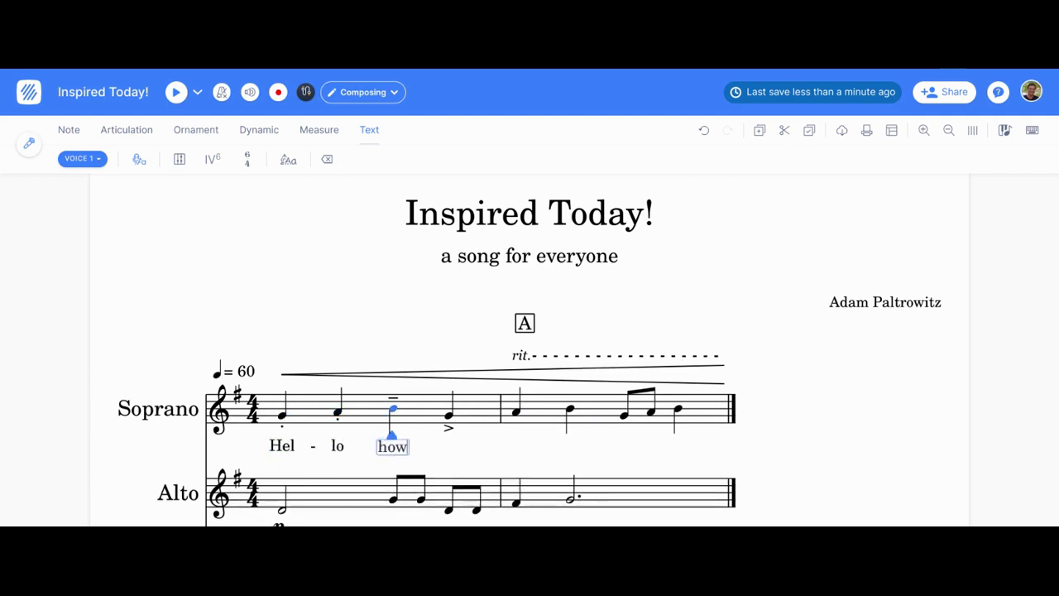
text( are you)
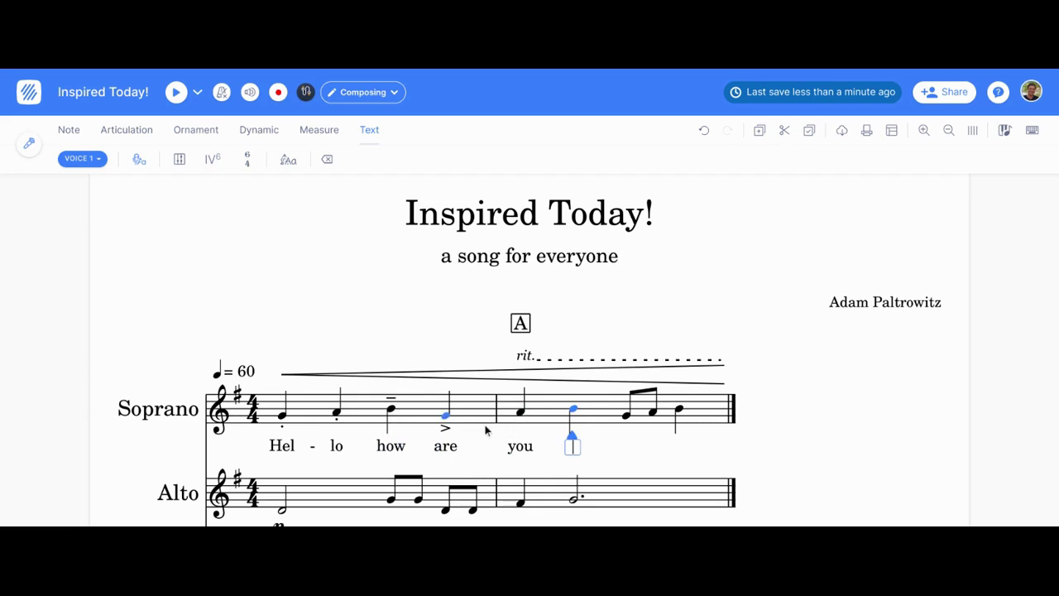
key(BackSpace)
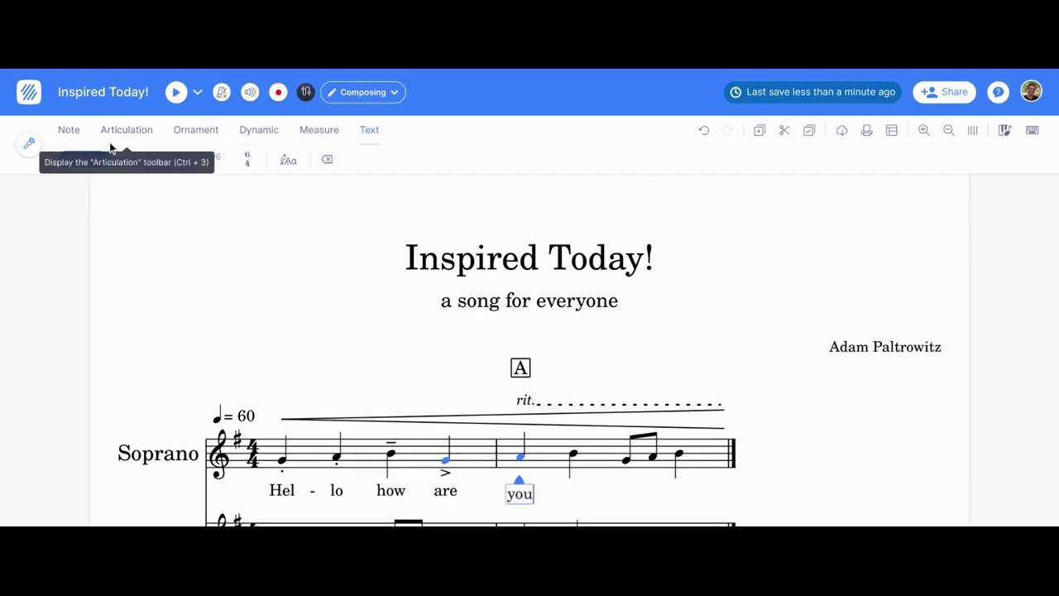
click(109, 132)
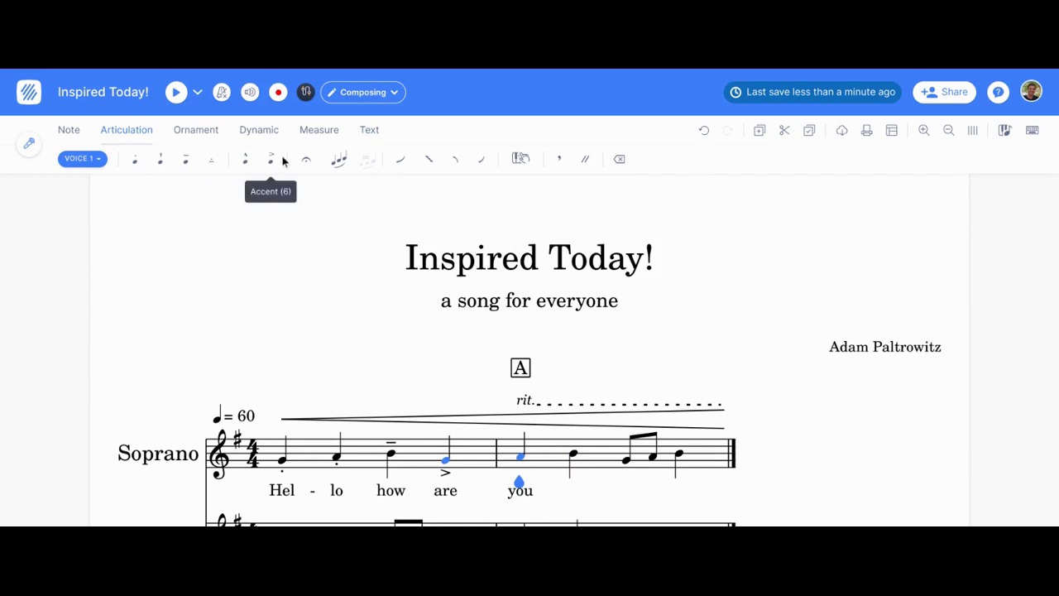
click(341, 162)
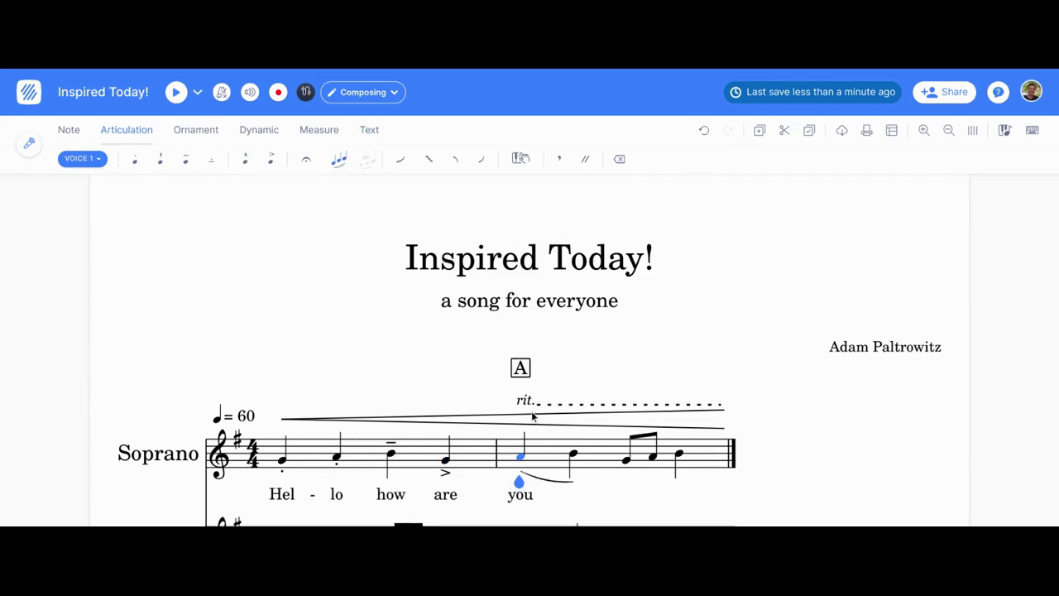
scroll(339, 414, down, 2)
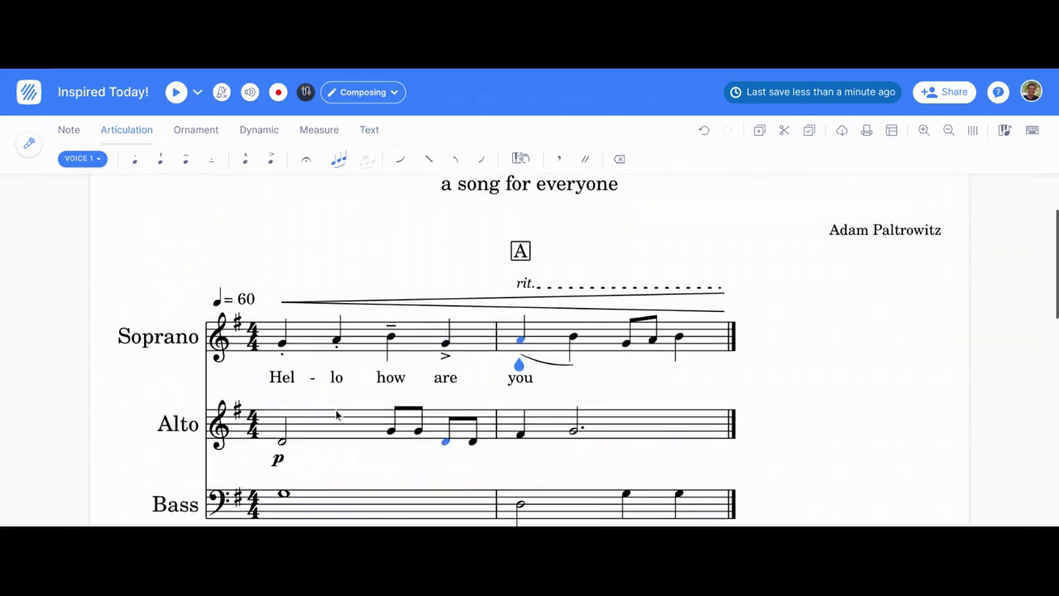
click(281, 441)
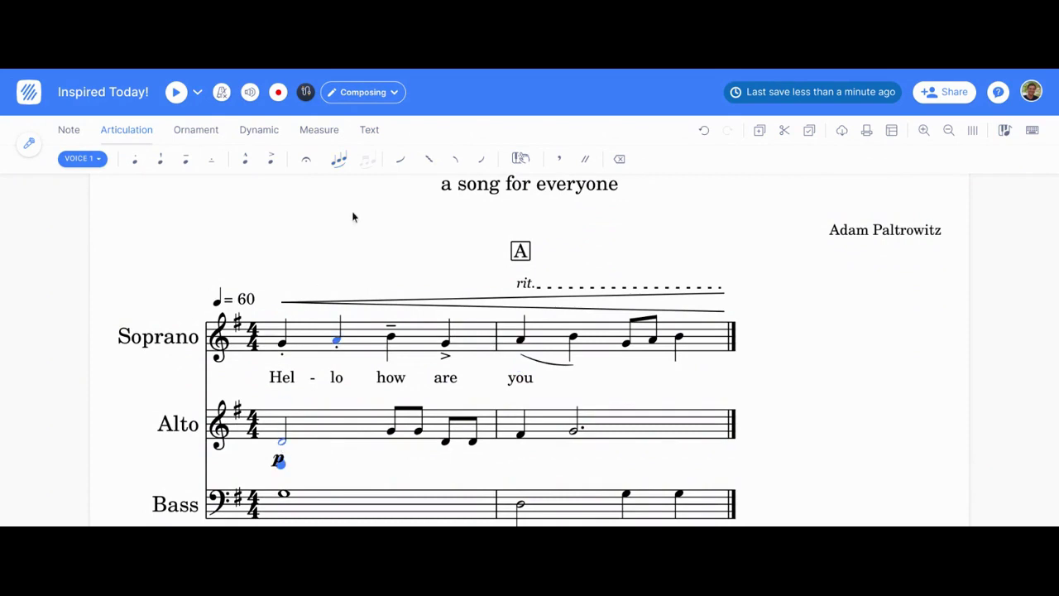
scroll(357, 195, up, 2)
scroll(372, 191, down, 2)
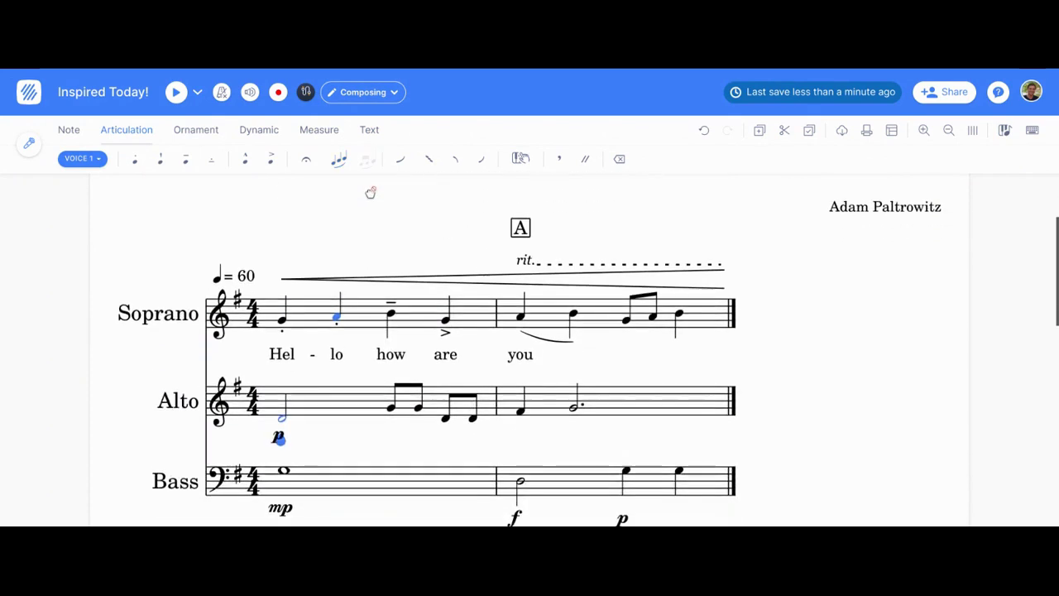
key(Right)
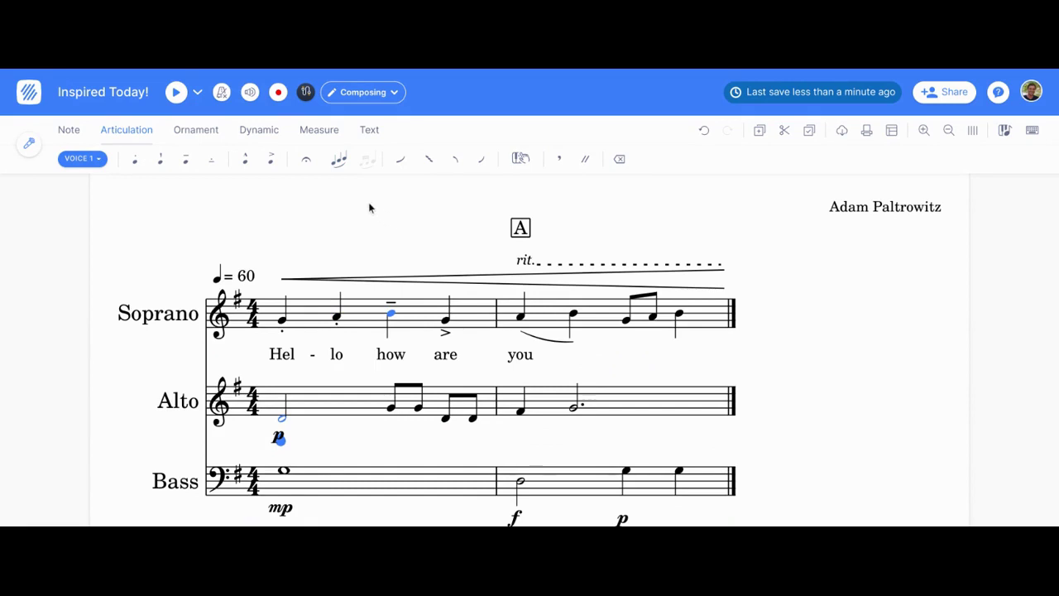
scroll(353, 175, up, 1)
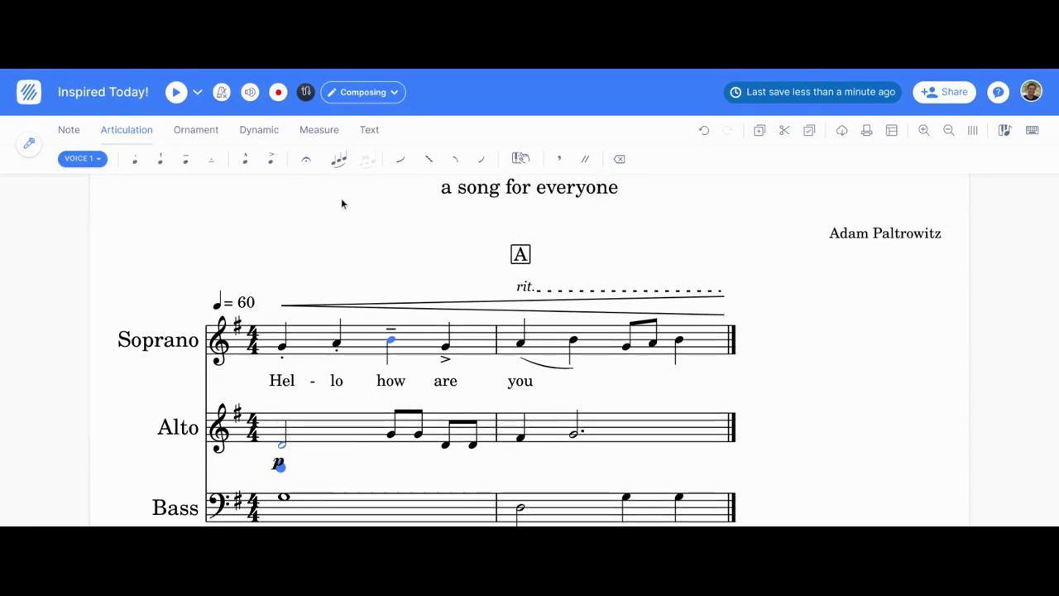
Step: Type 'Hel-lo how are you to-day!' under the Alto notes and 'Hel-lo to-day!' under the Bass
scroll(367, 127, up, 3)
click(369, 129)
scroll(145, 170, down, 3)
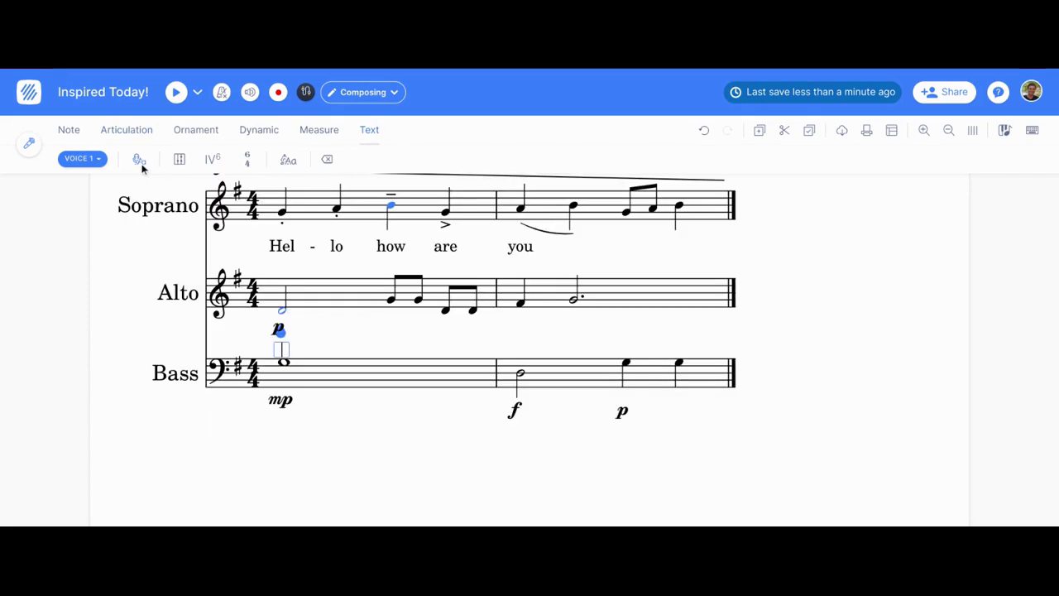
key(Left)
key(Left)
key(alt+Down)
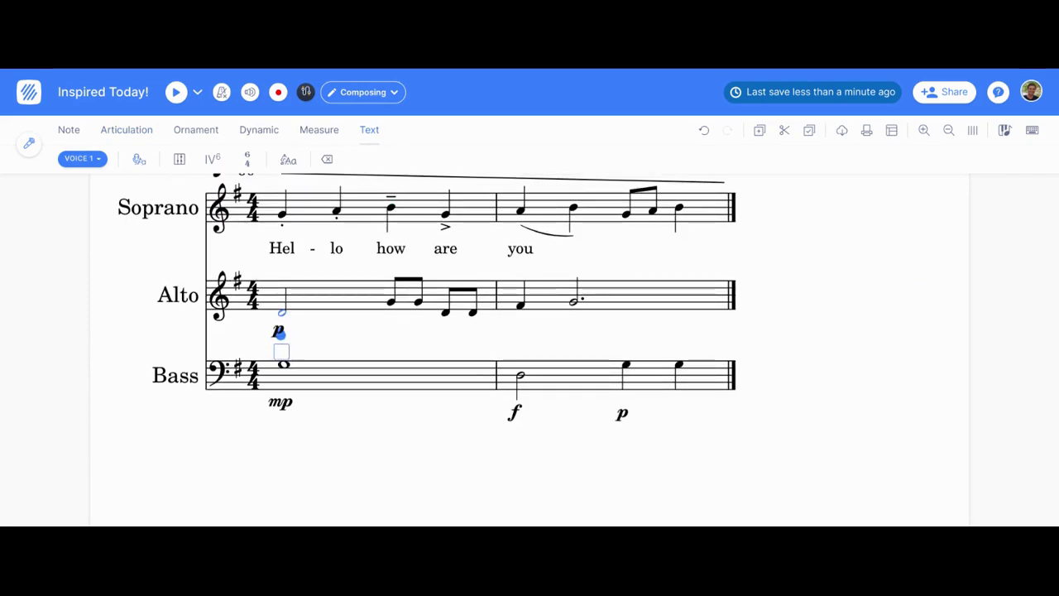
text(Hel - )
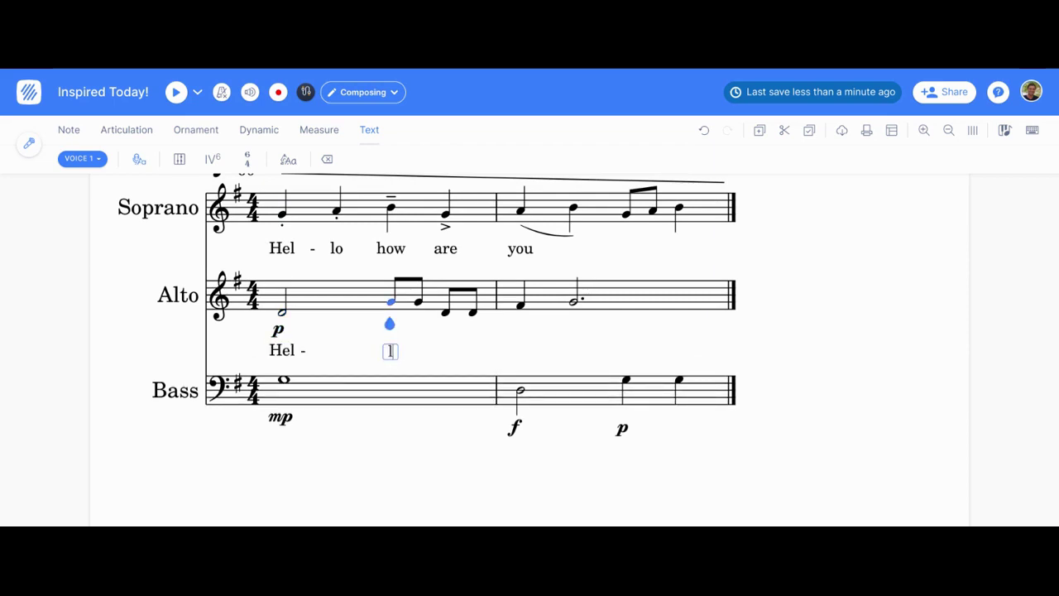
text(lo how )
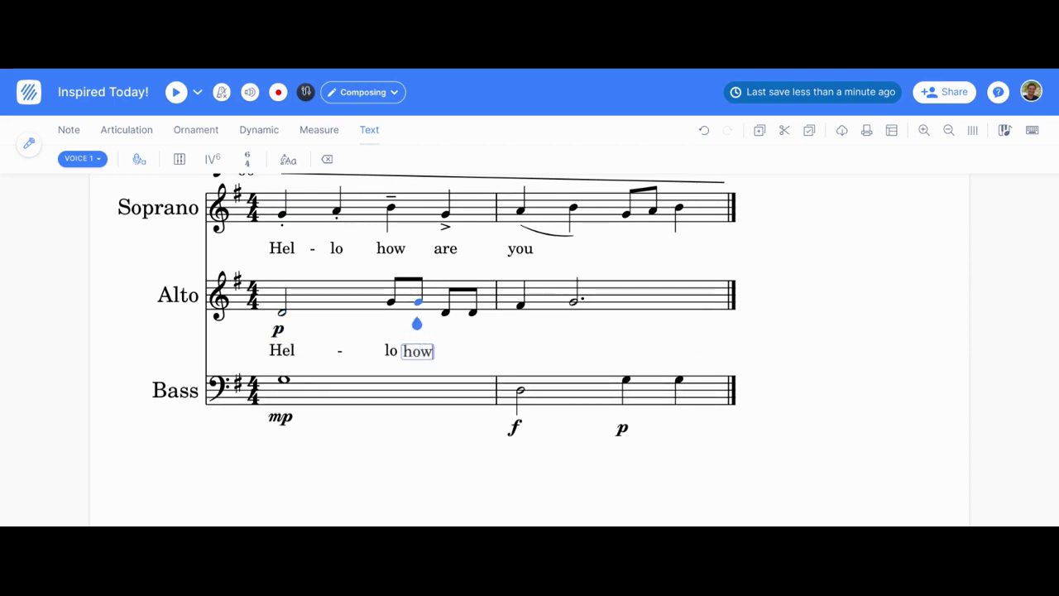
text(are you)
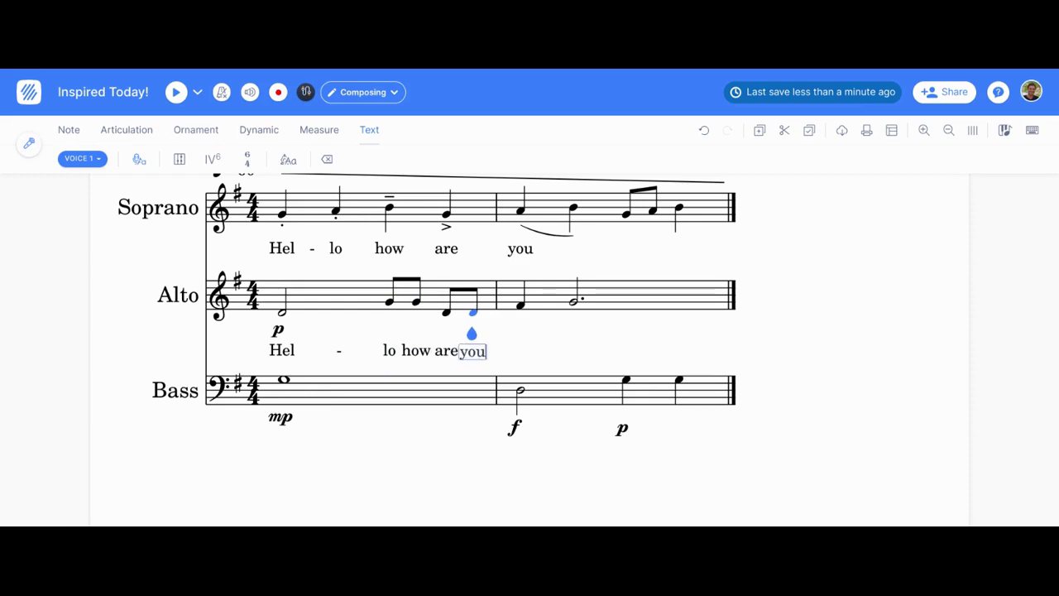
text( to - day!)
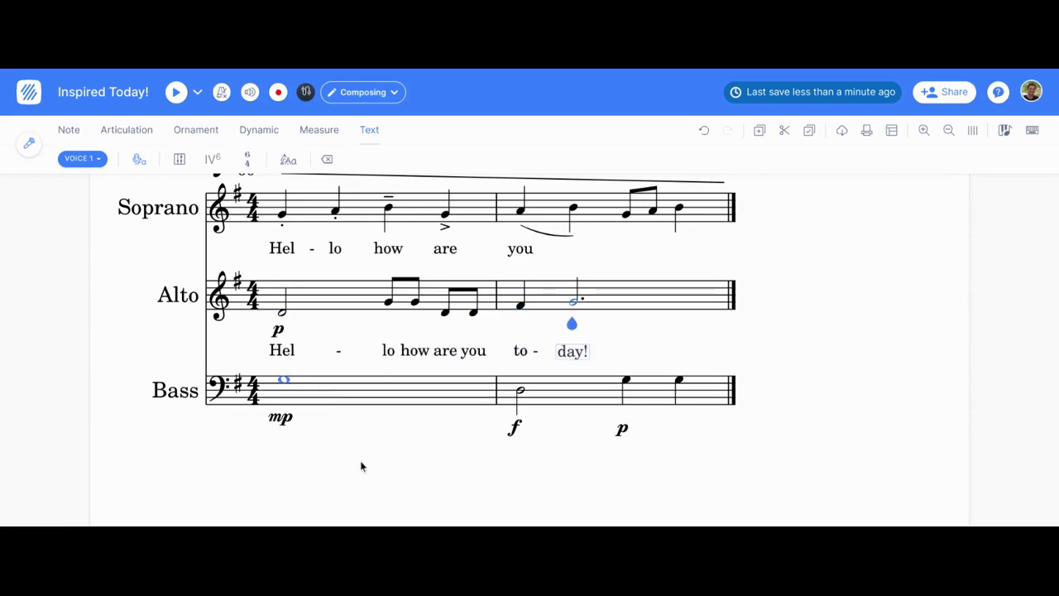
click(280, 379)
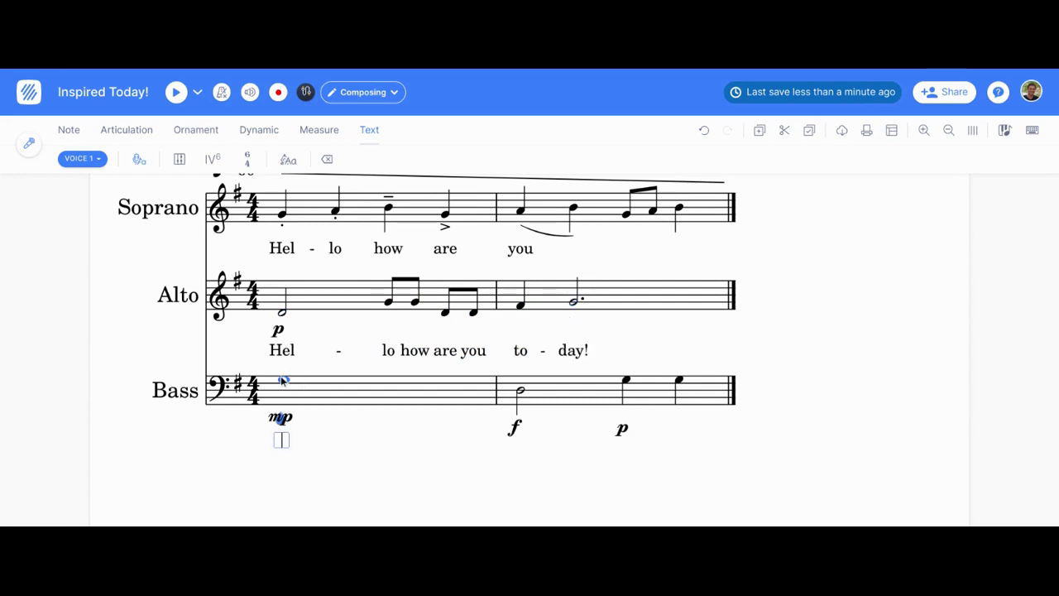
text(Hel )
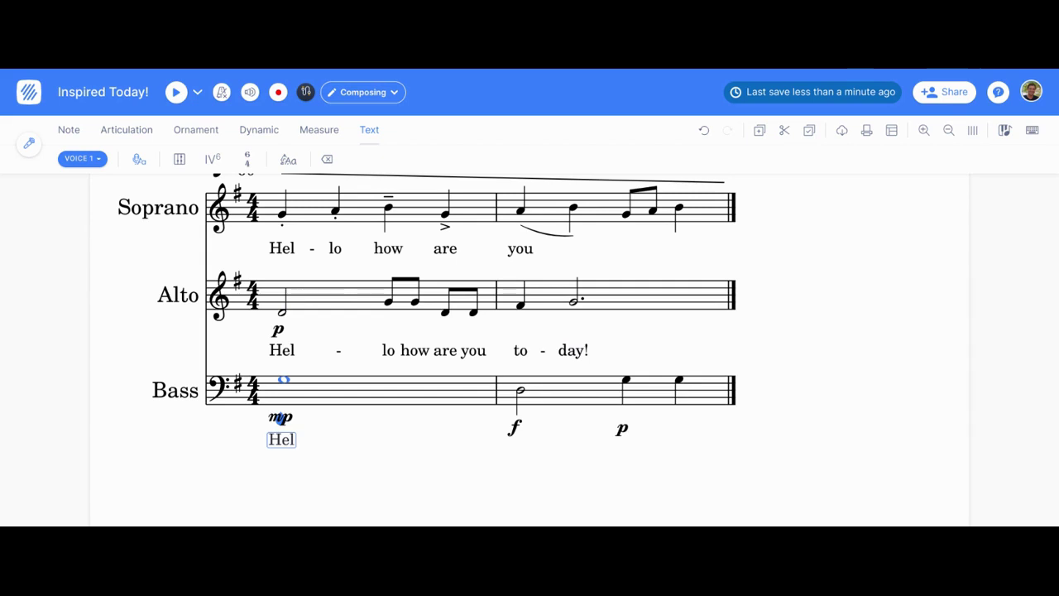
text(- lo)
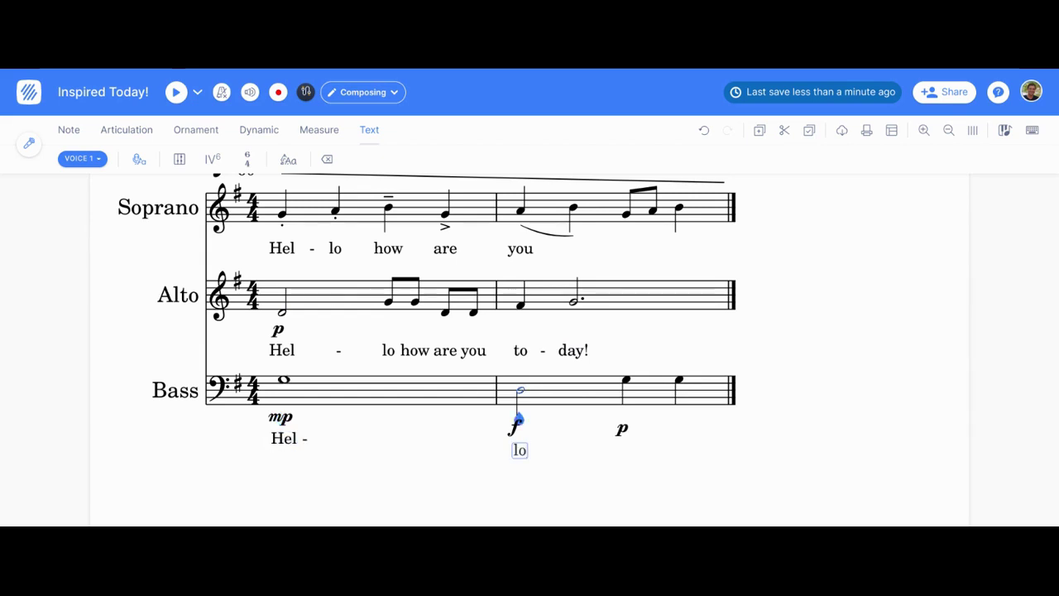
text( to)
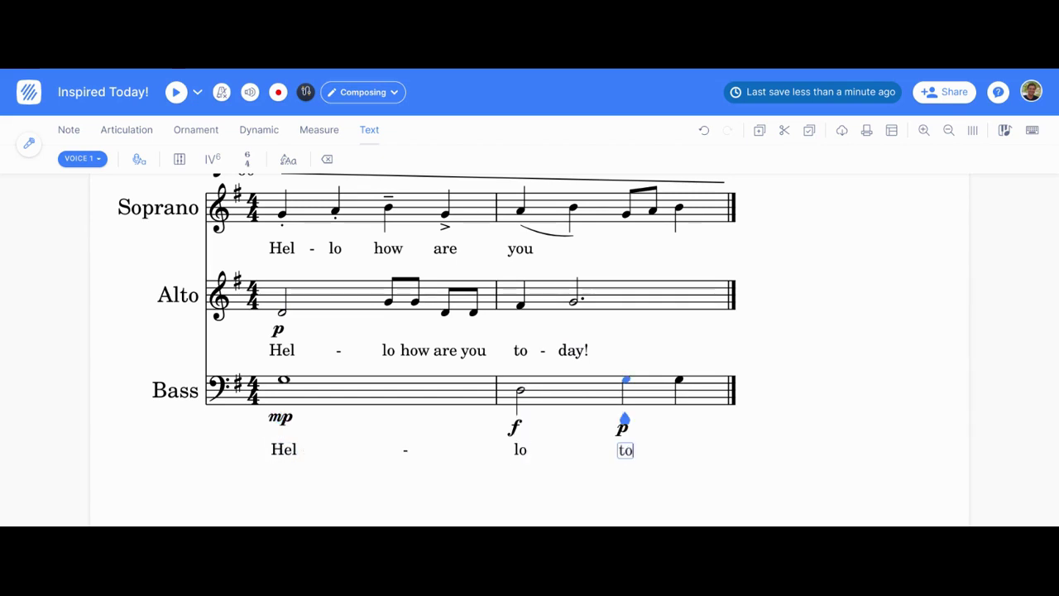
text( - day!)
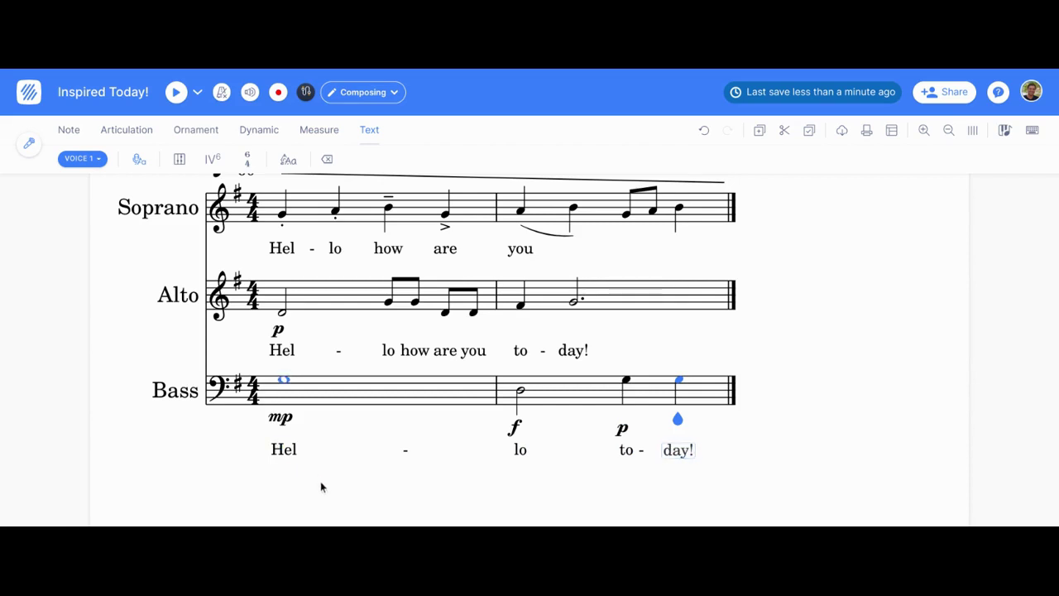
Step: Add the staff text 'use all dynamics!' above the first Soprano note
scroll(817, 479, up, 3)
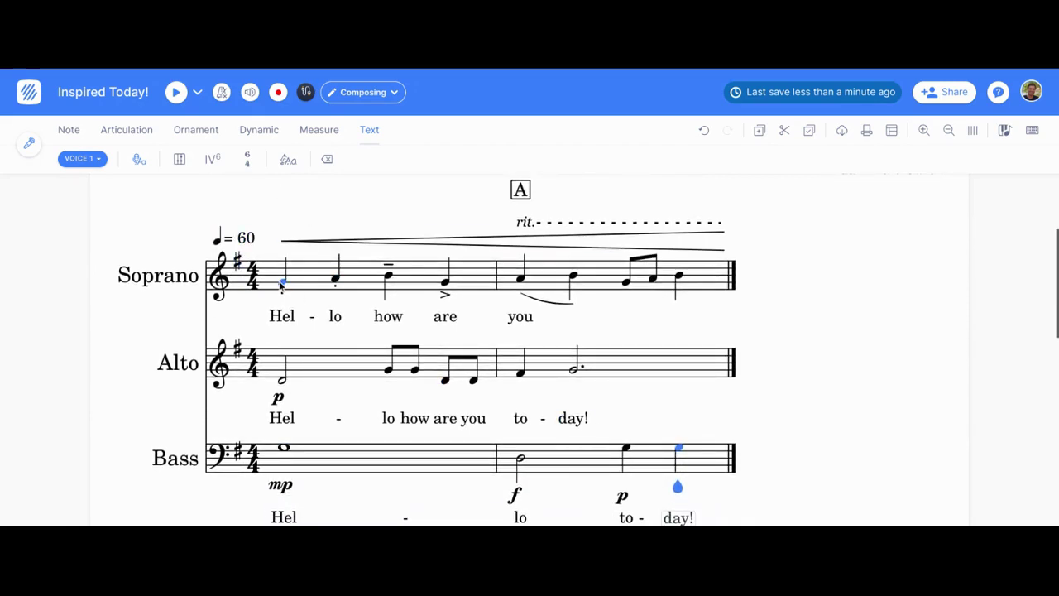
click(281, 281)
click(288, 160)
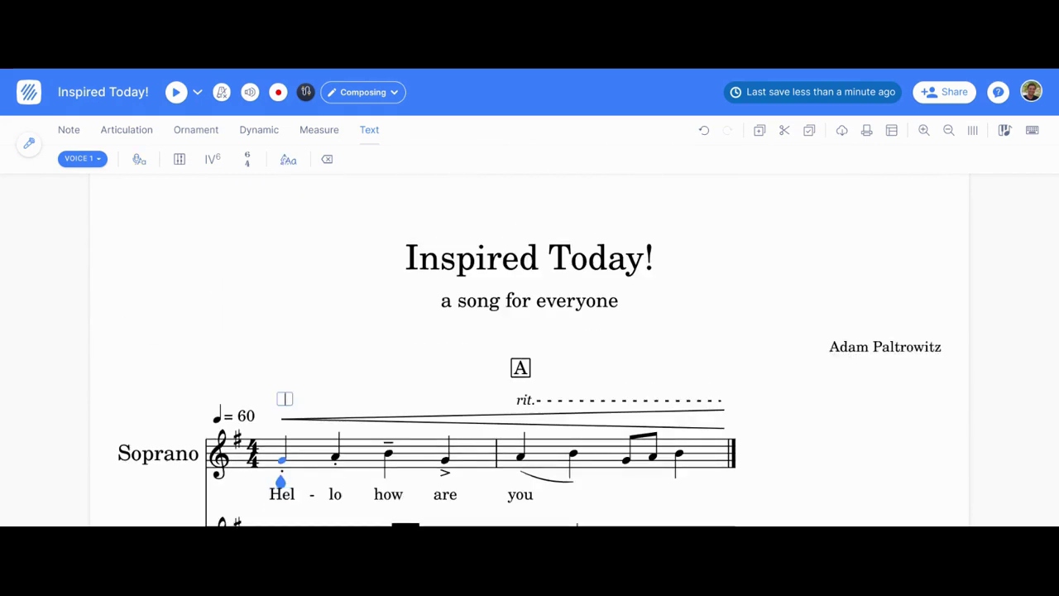
text(use all)
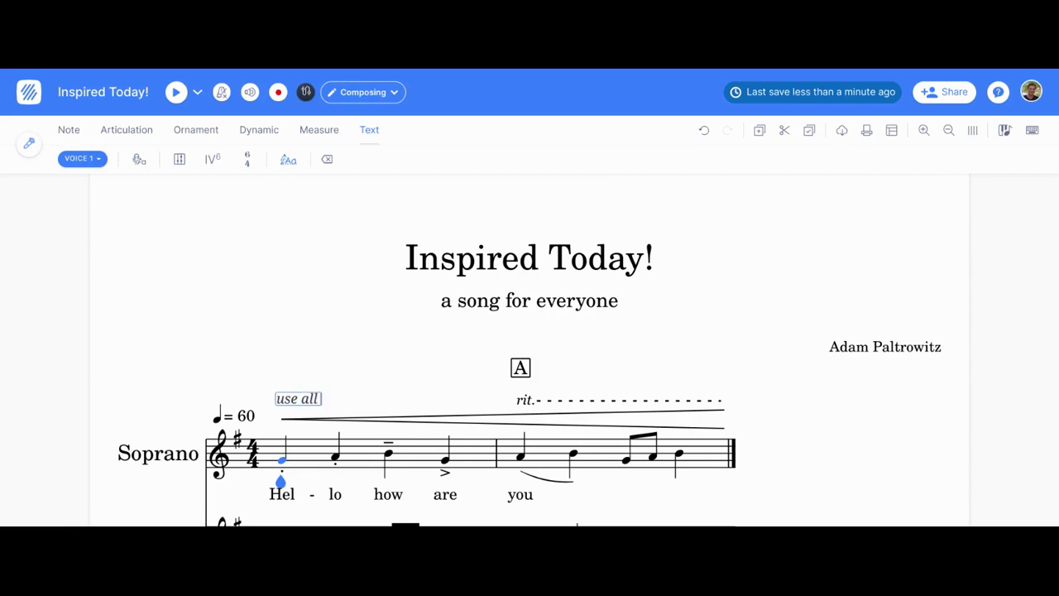
text( dynamics!)
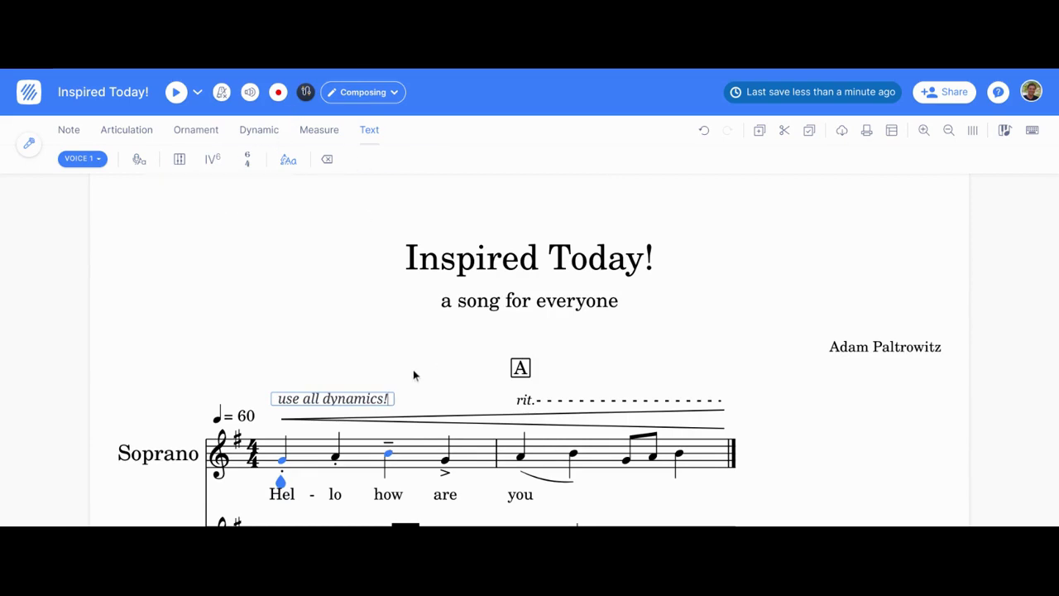
key(Tab)
scroll(413, 369, down, 3)
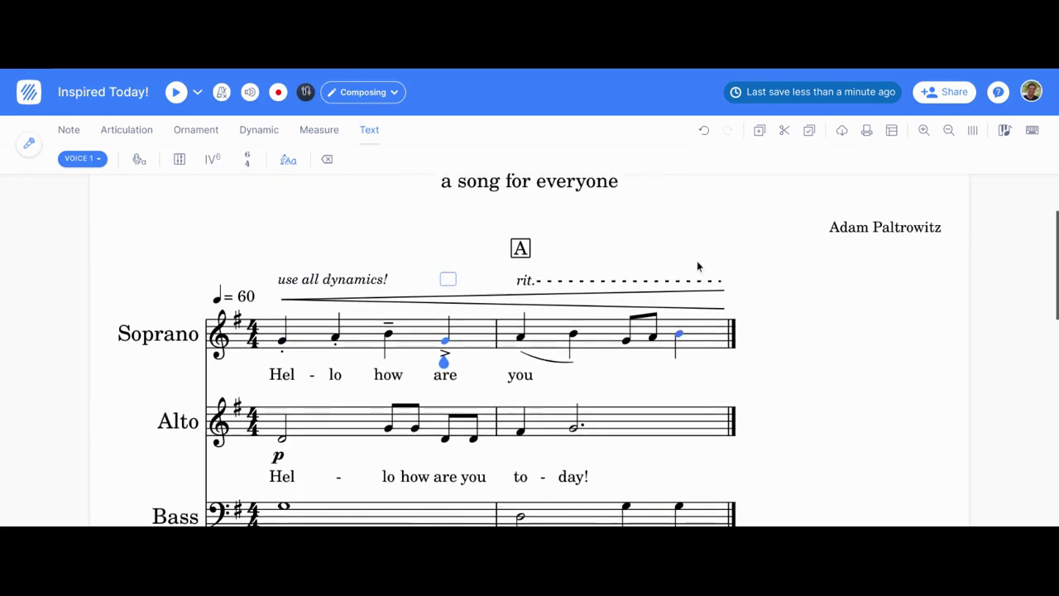
Step: Print the full score, then return to the Scores library
click(866, 132)
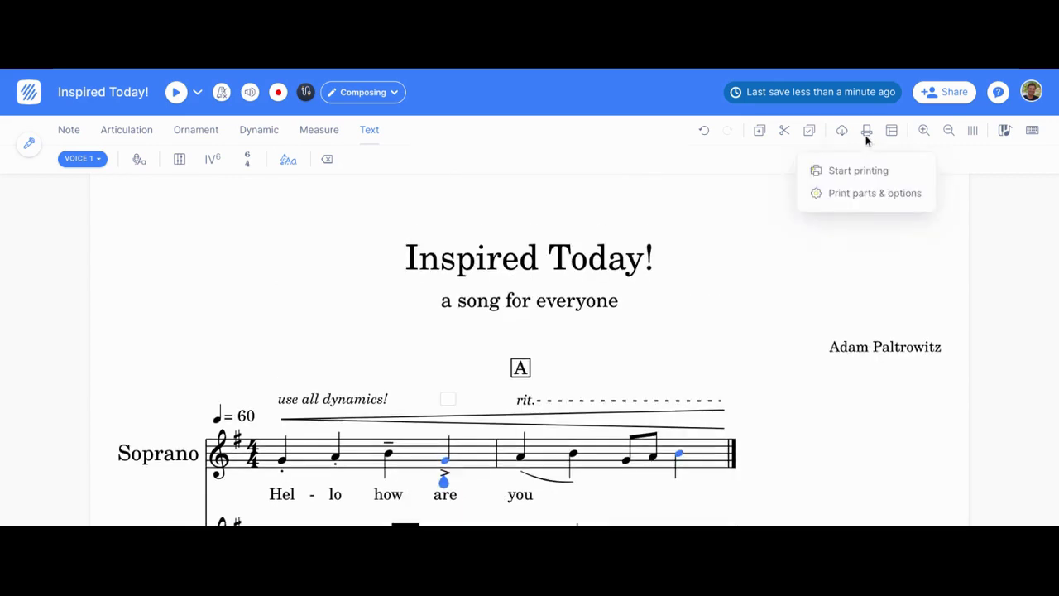
click(849, 172)
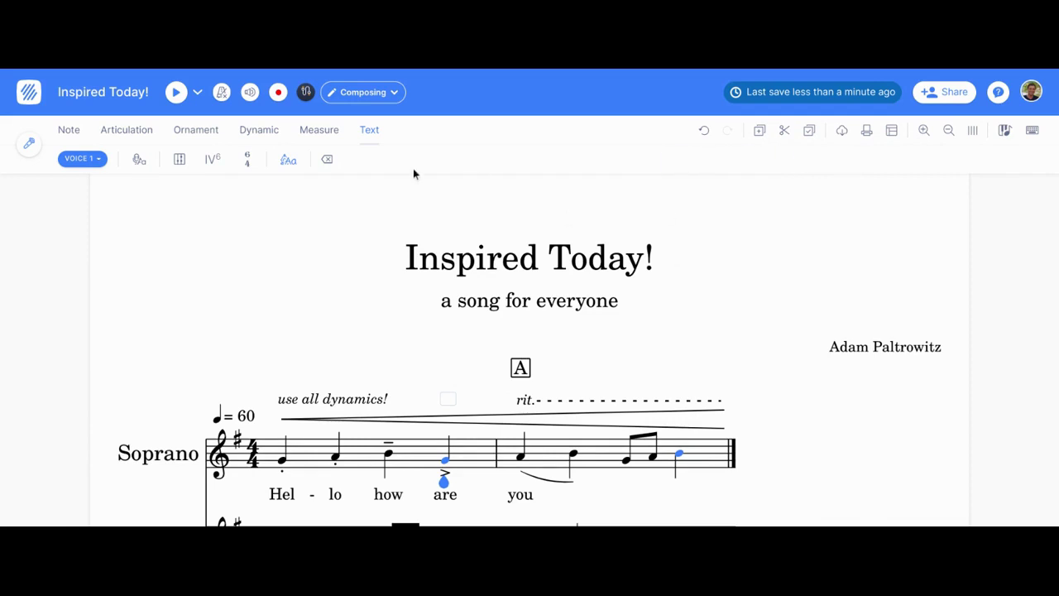
click(38, 94)
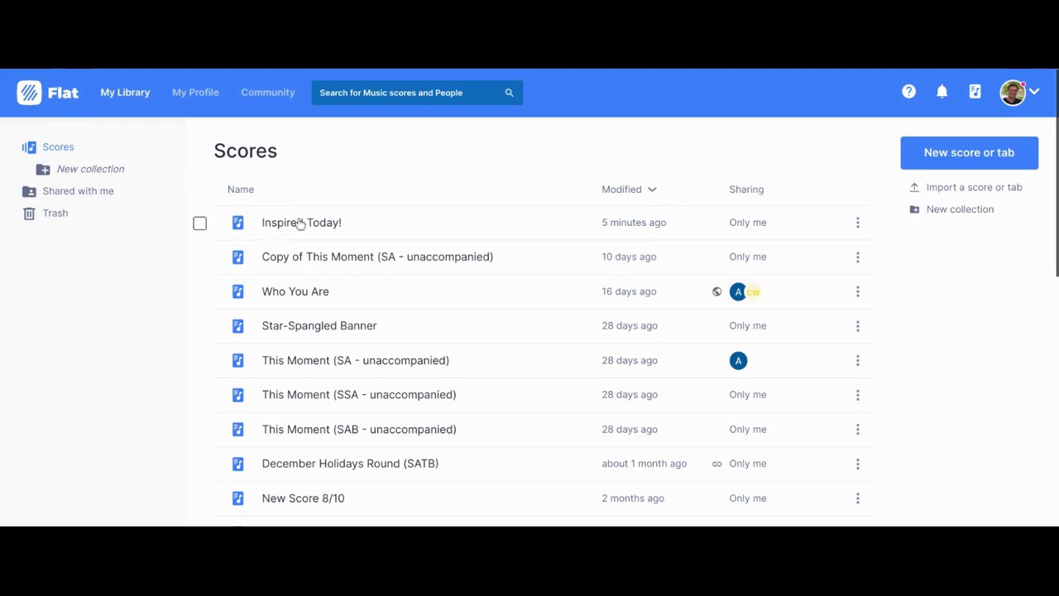
Step: Log out of the account and go to Flat's Pricing page from the homepage
scroll(327, 239, down, 4)
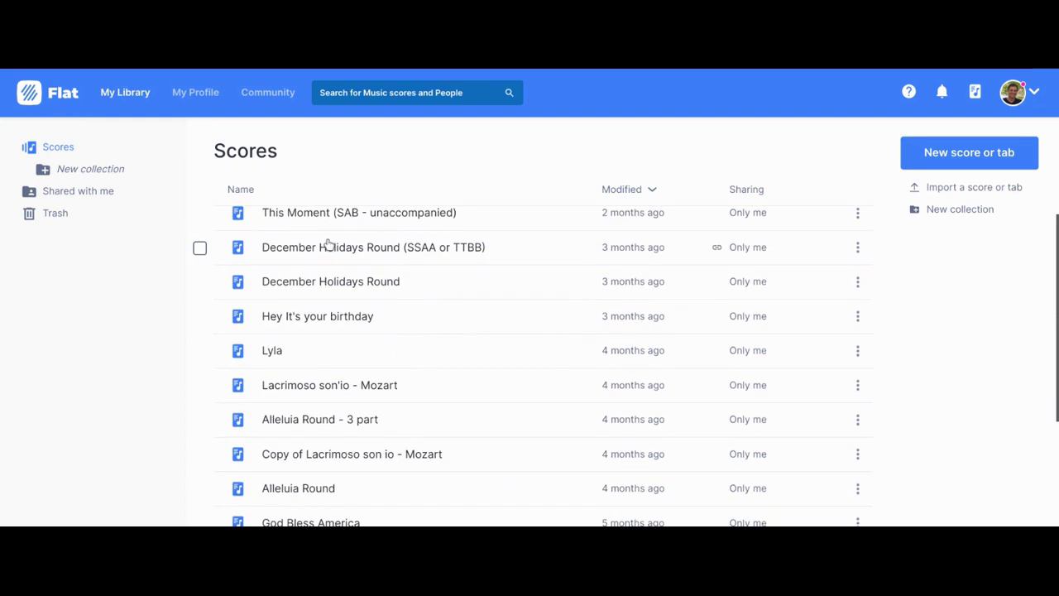
scroll(329, 244, down, 15)
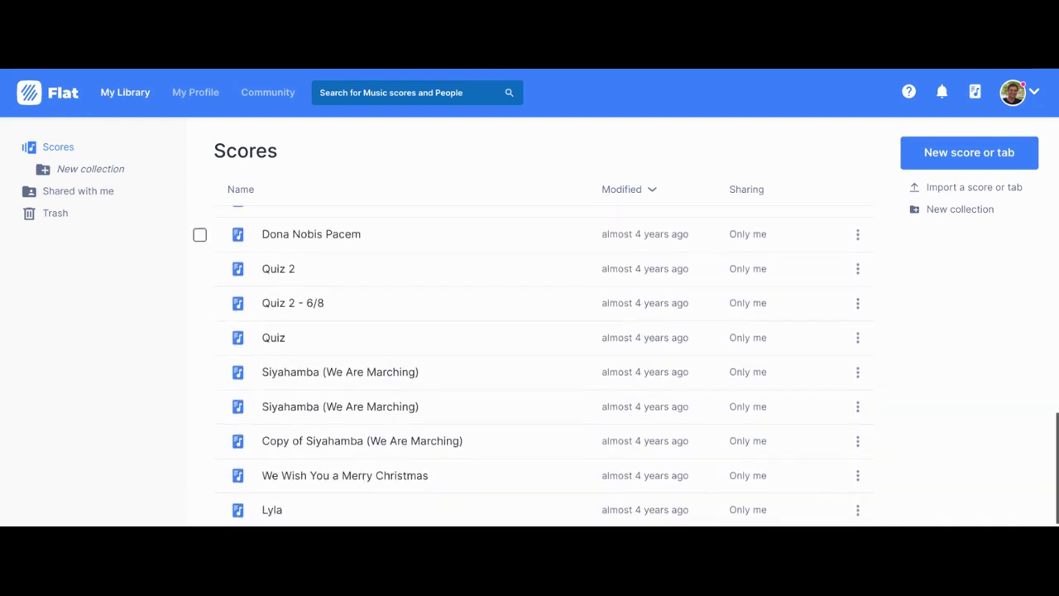
scroll(329, 240, up, 20)
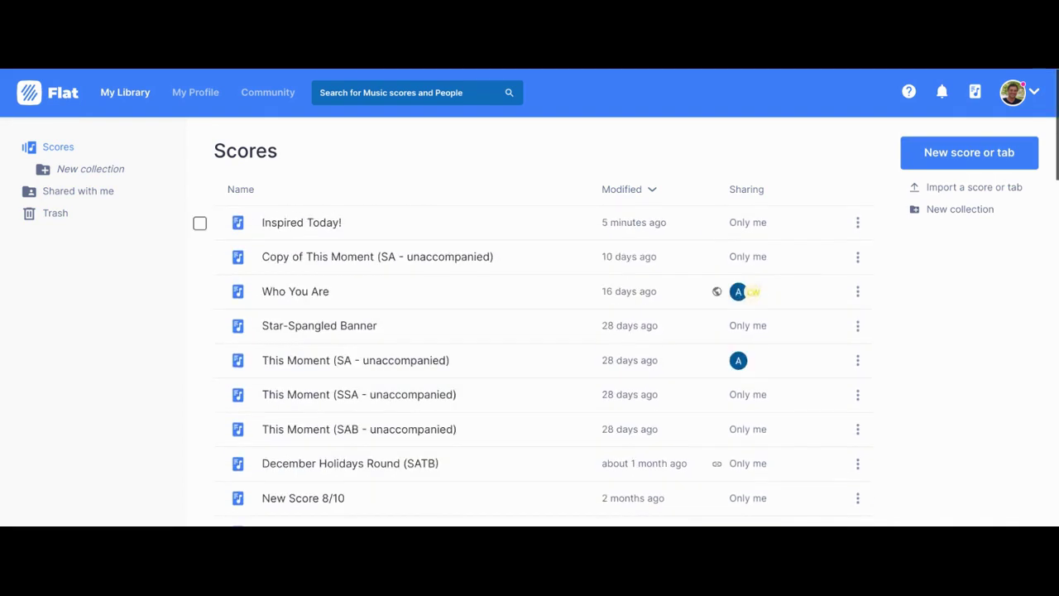
click(1034, 96)
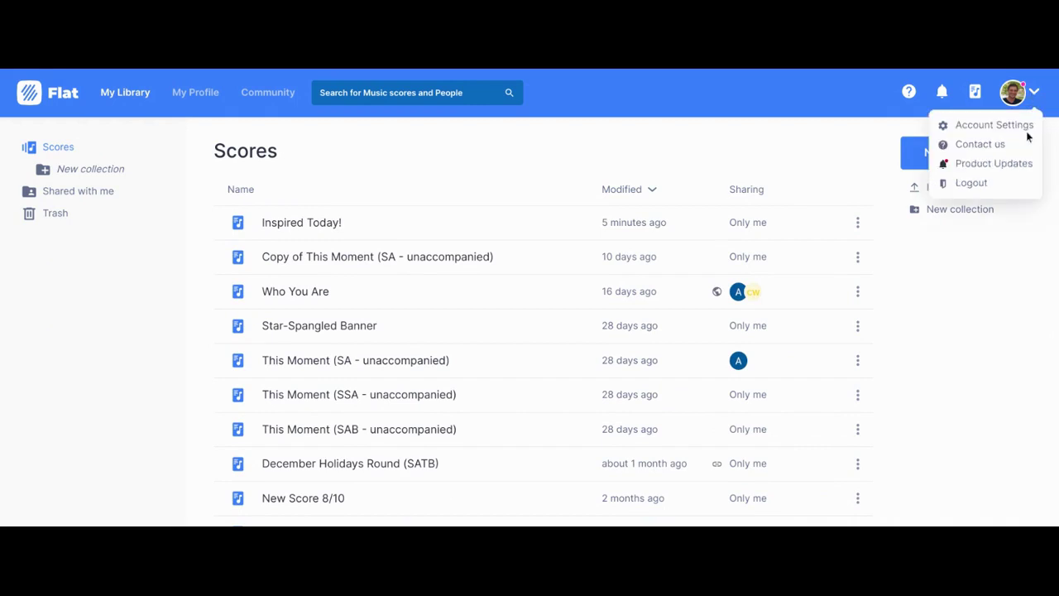
click(973, 183)
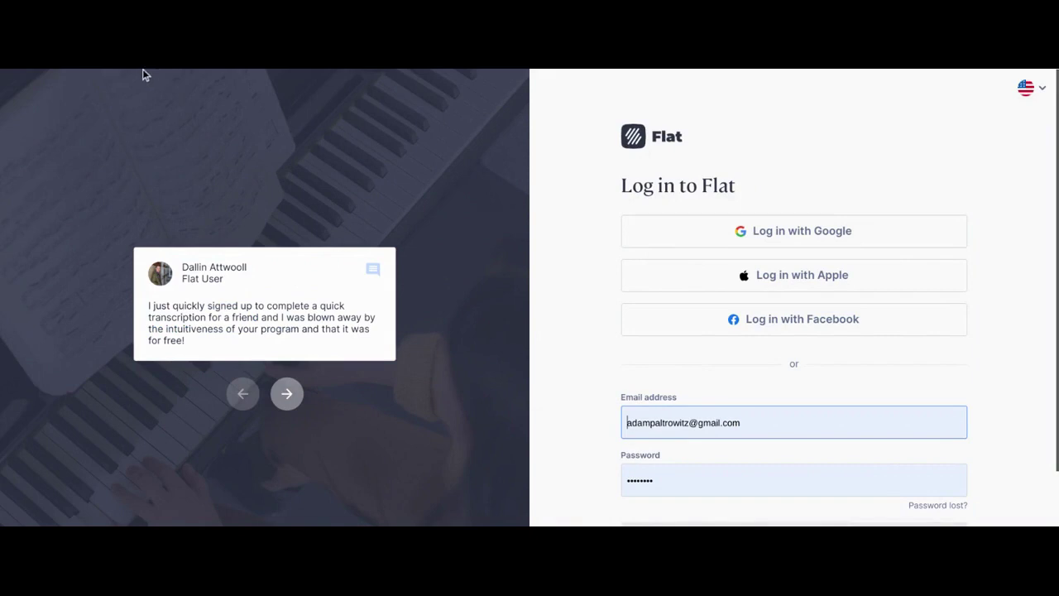
click(658, 147)
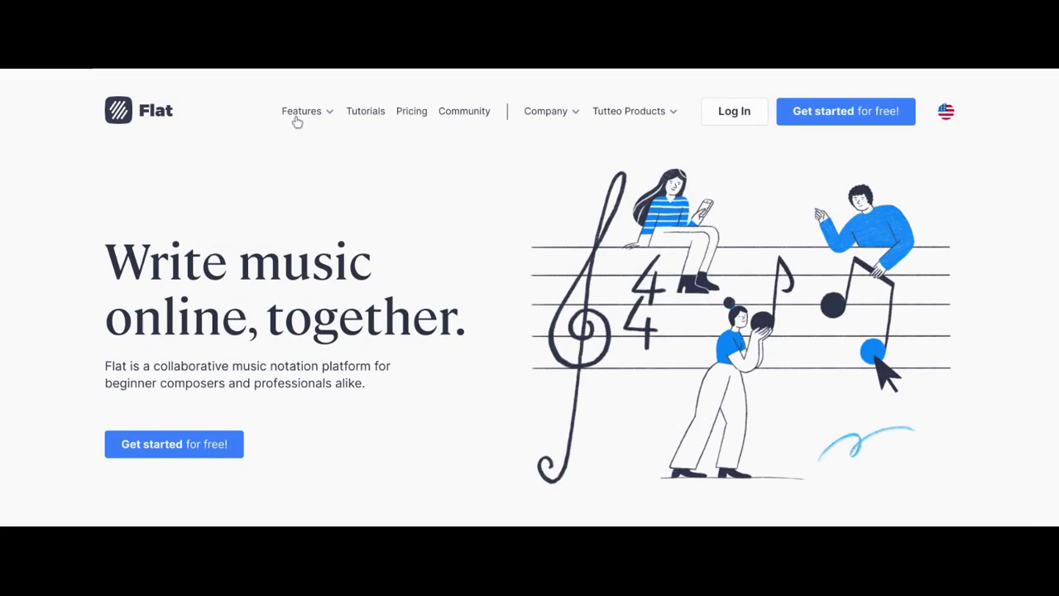
click(402, 110)
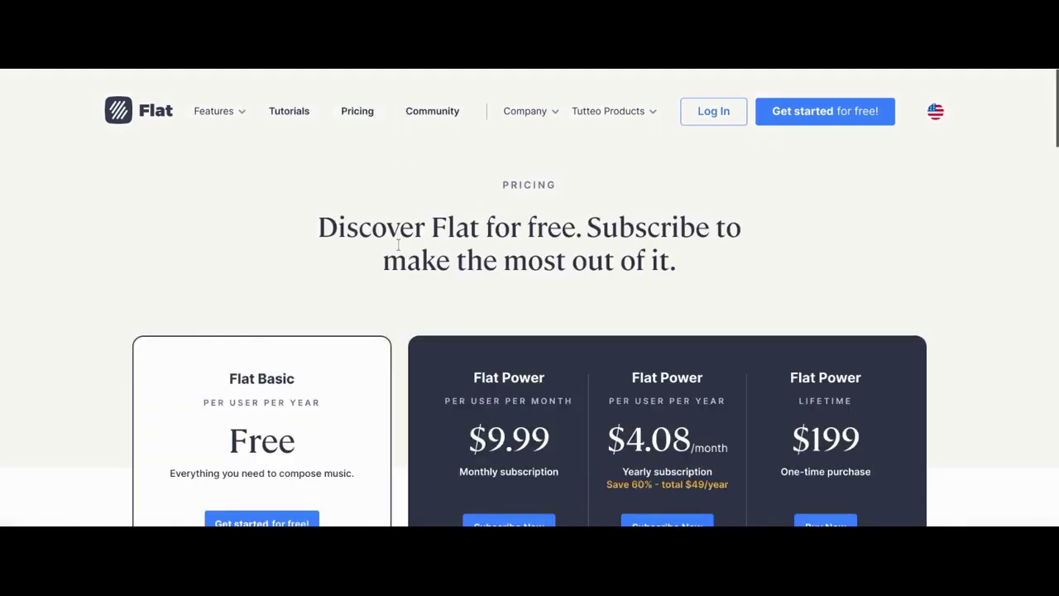
scroll(398, 241, down, 2)
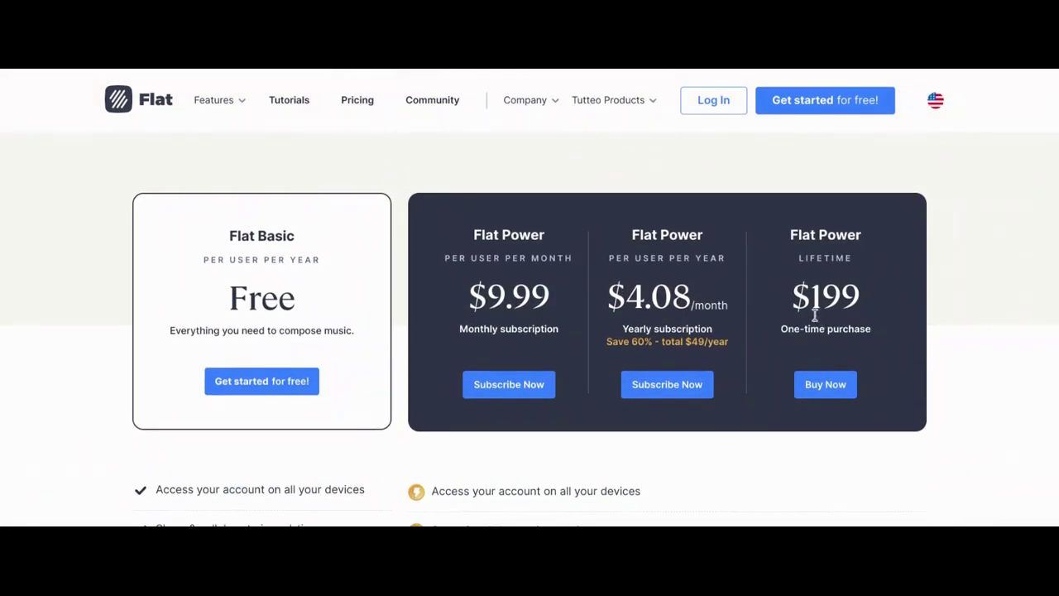